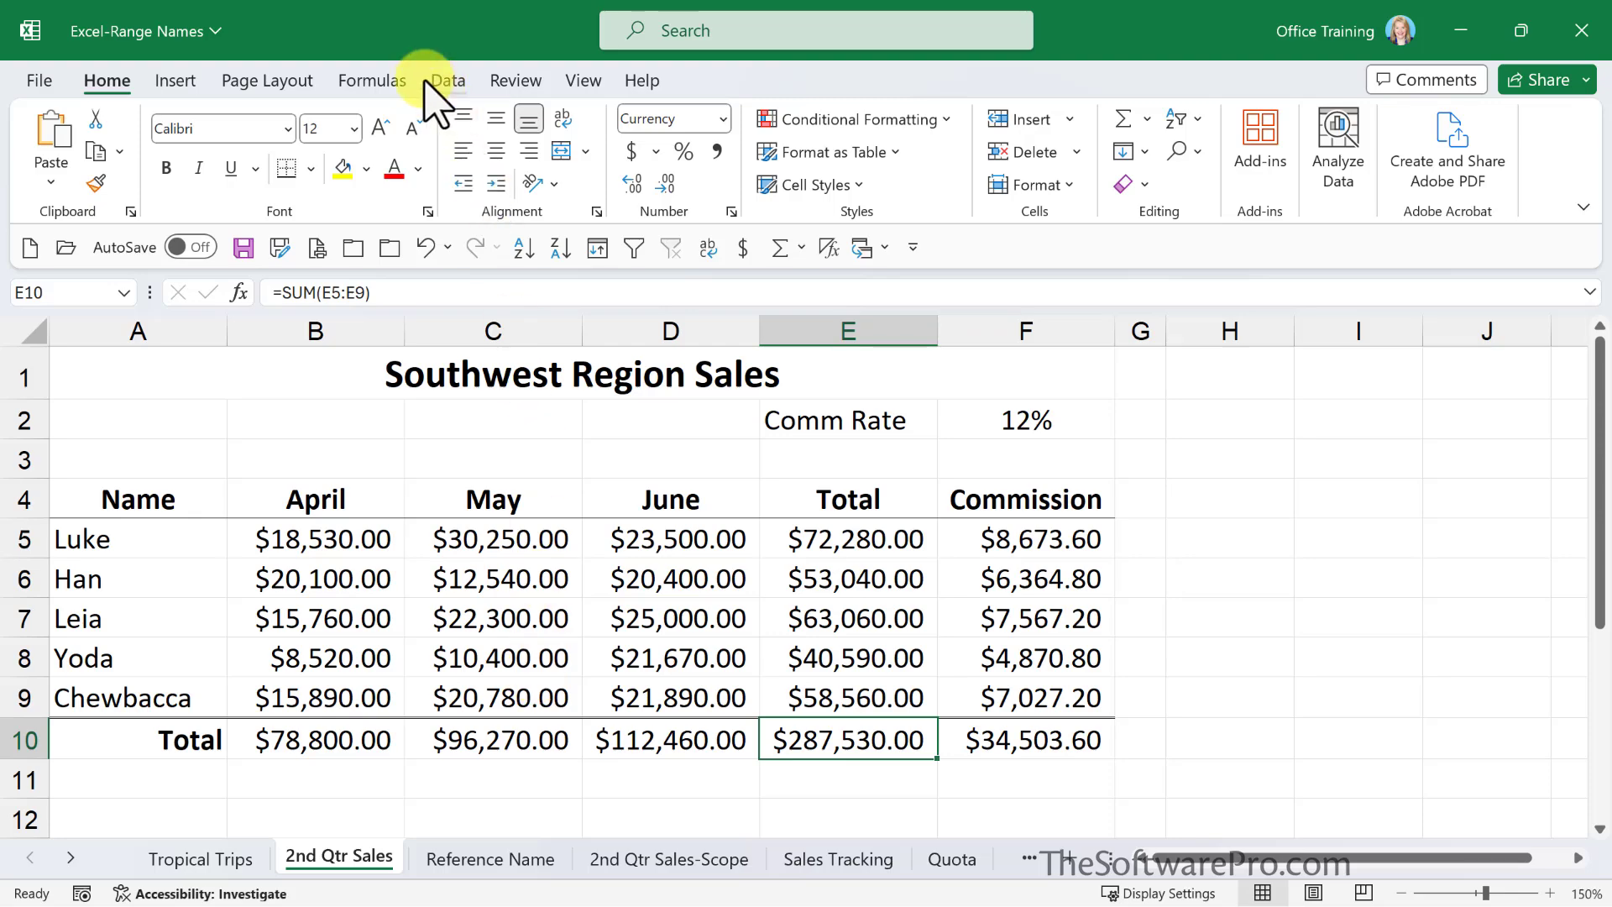
Define the name SWTotal for cell E10 with Workbook scope and the comment "Southwest Region total".
click(389, 78)
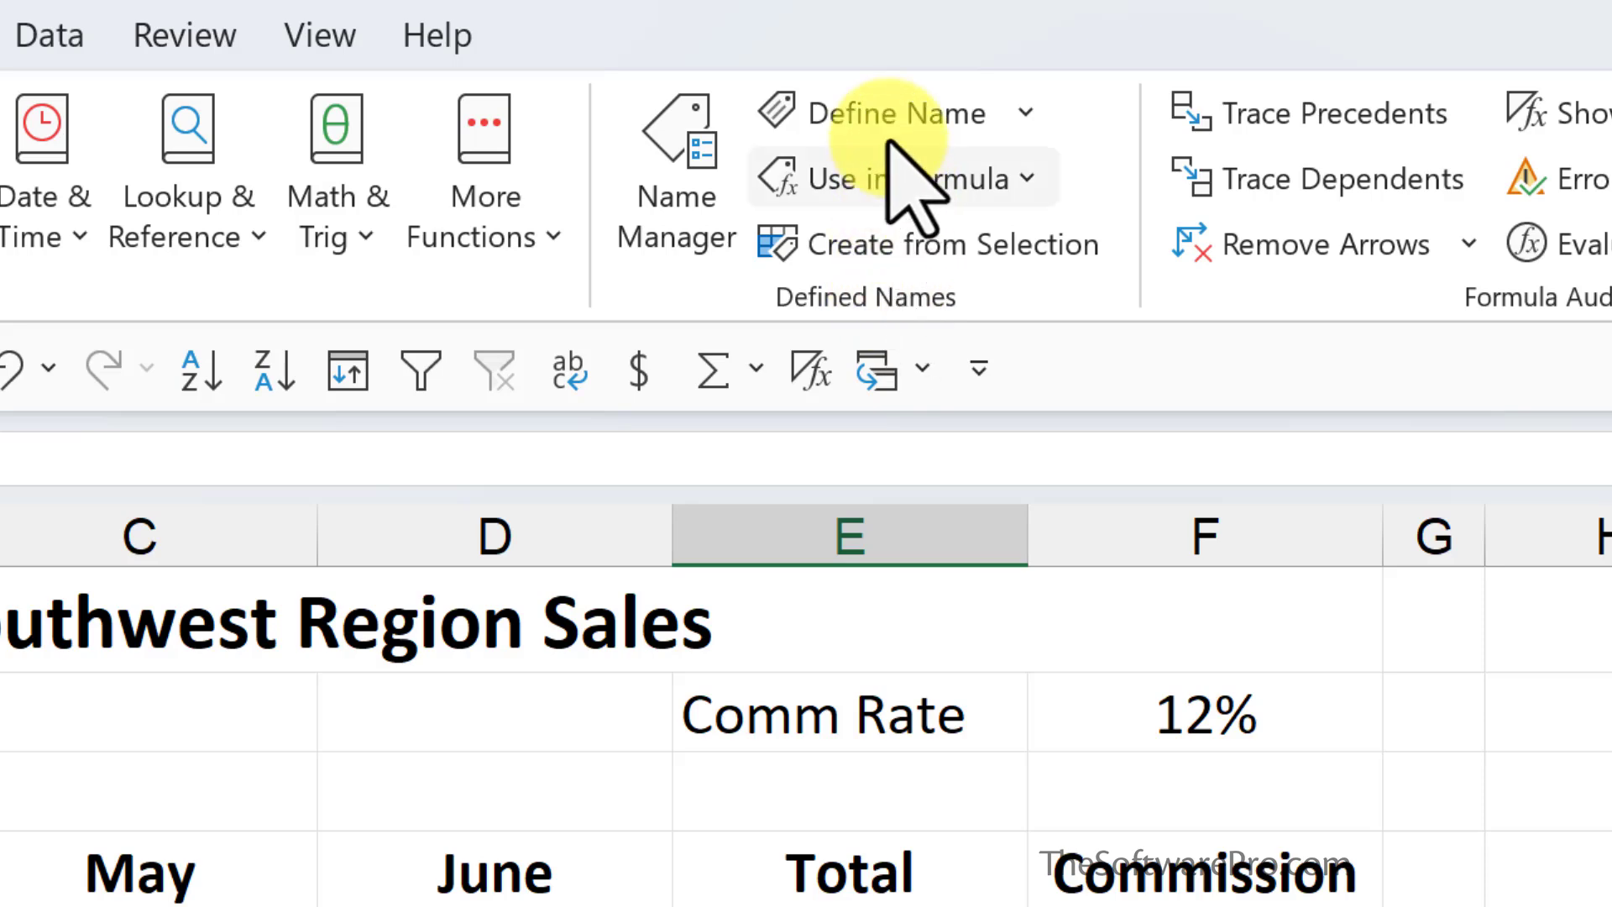
click(893, 113)
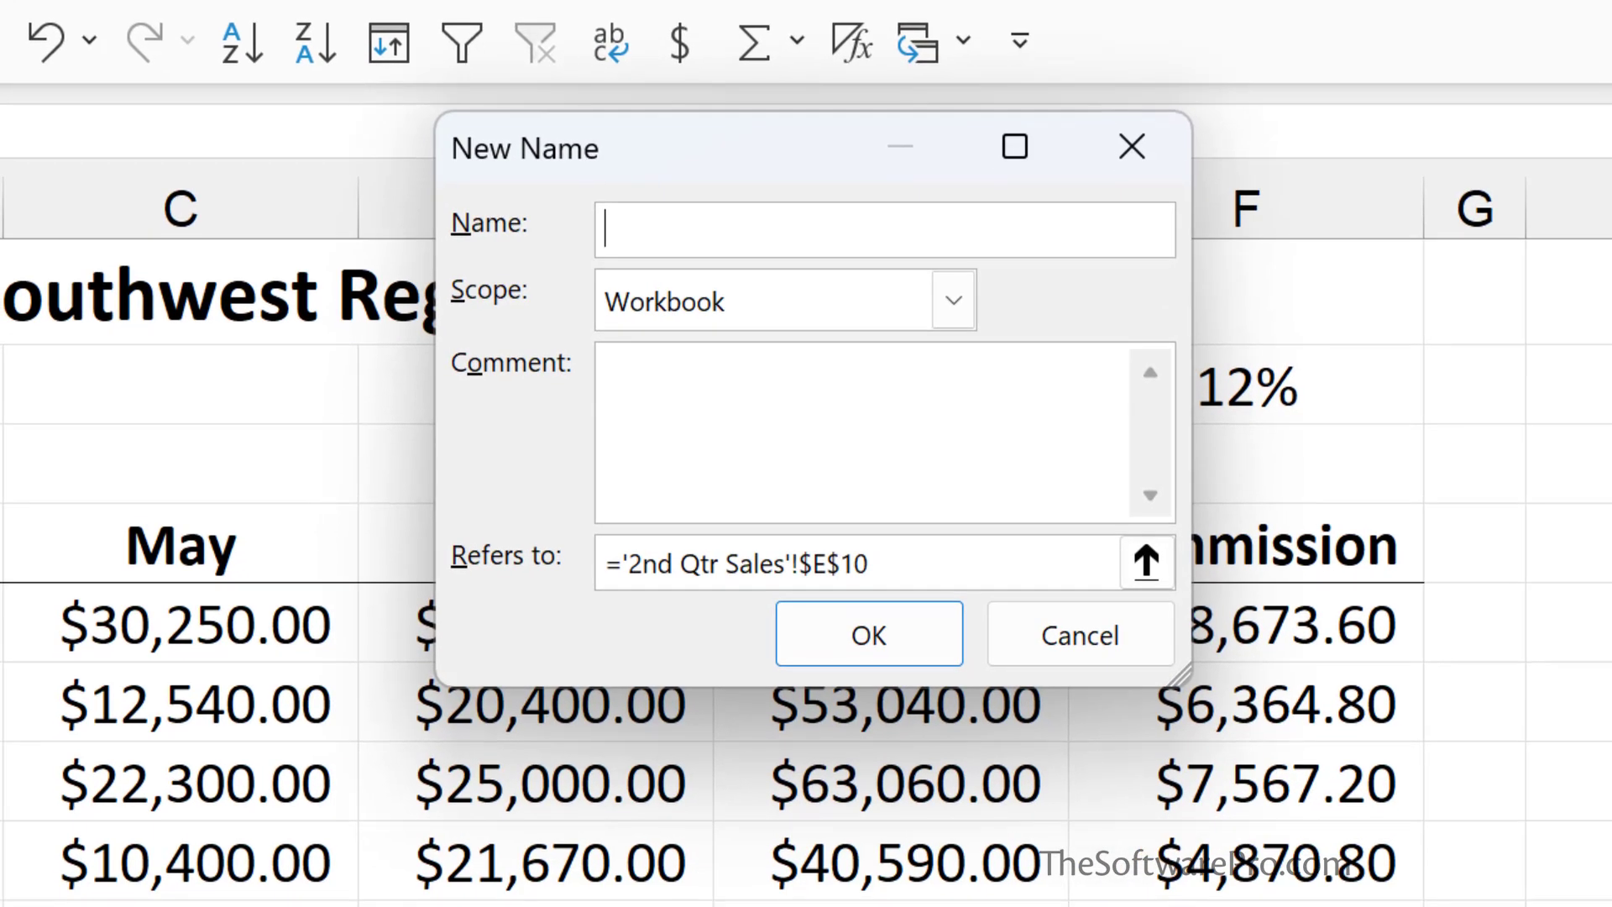
text(SWTotal)
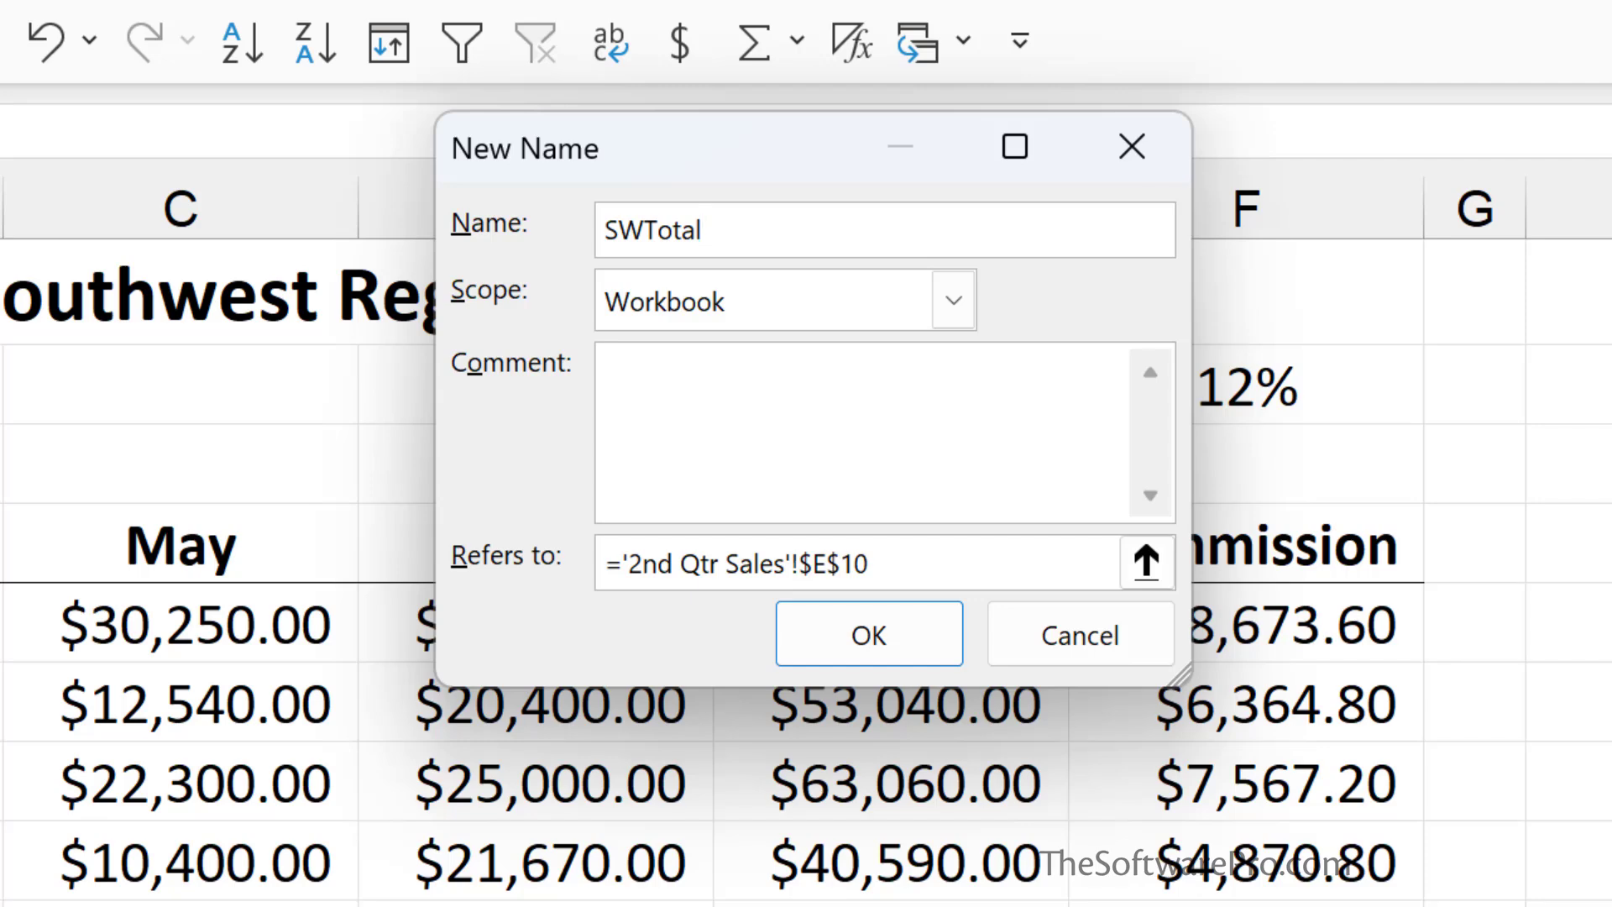
click(954, 300)
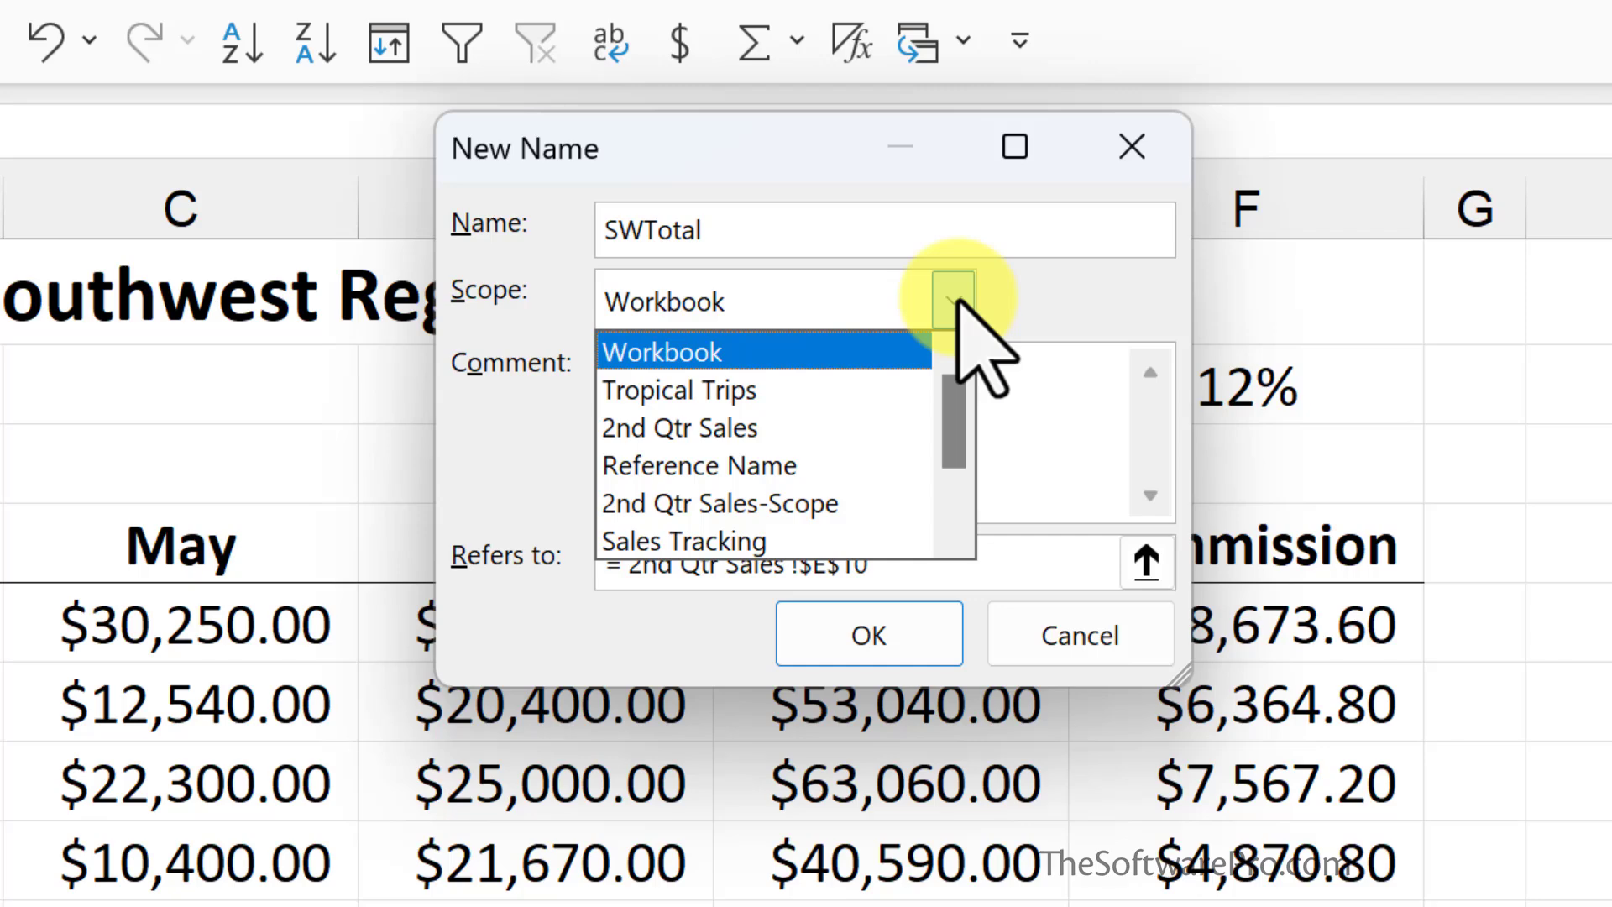
click(890, 353)
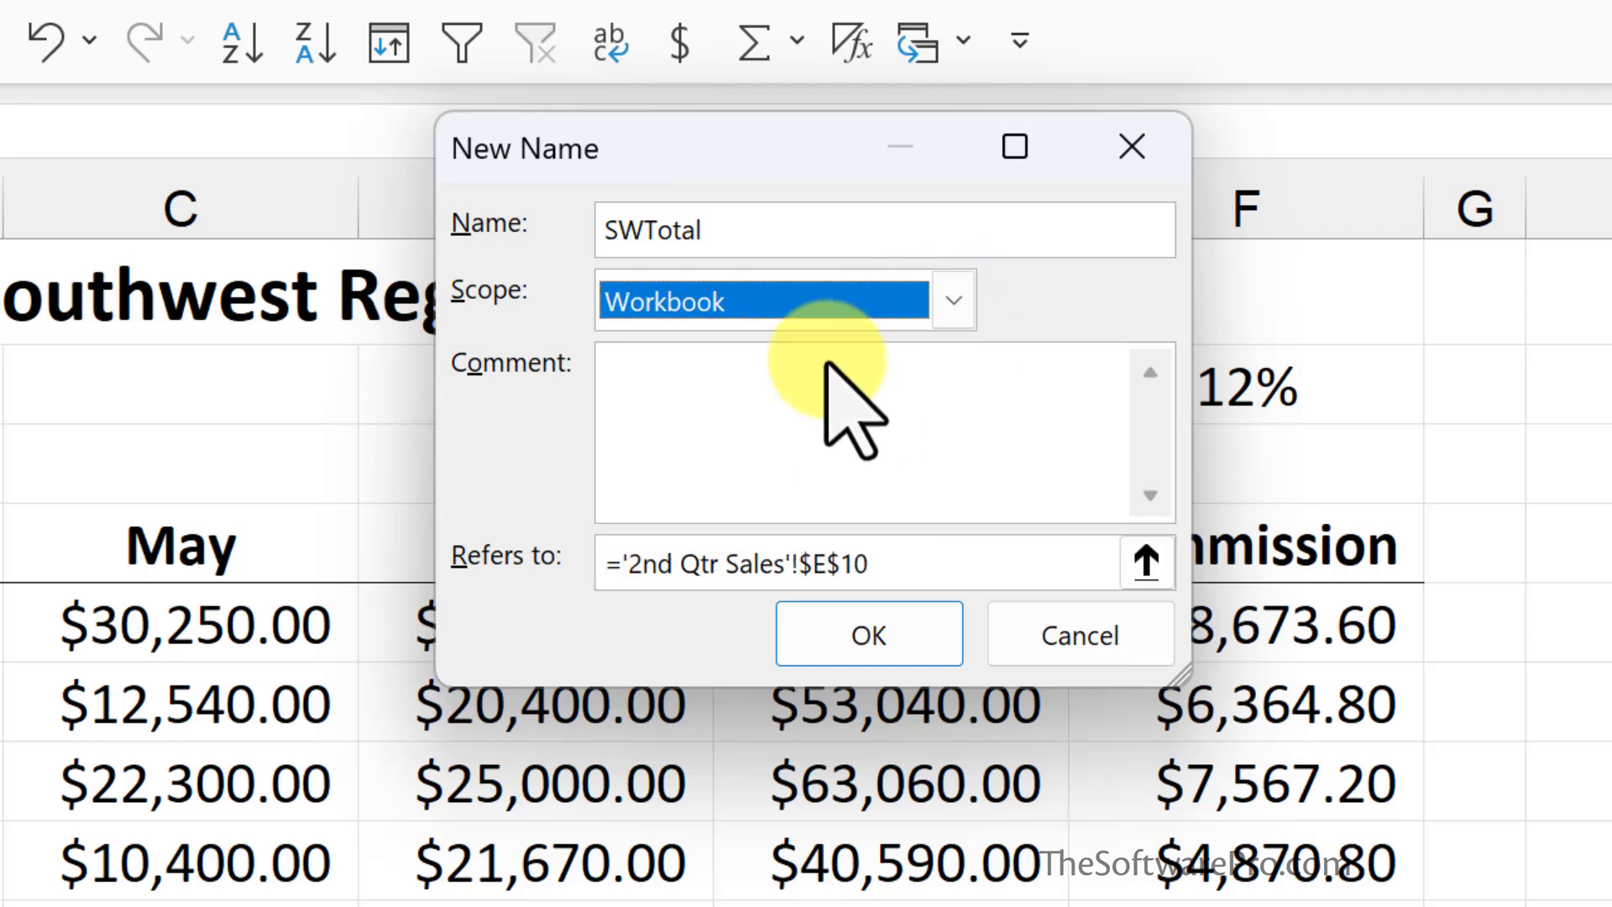
click(811, 369)
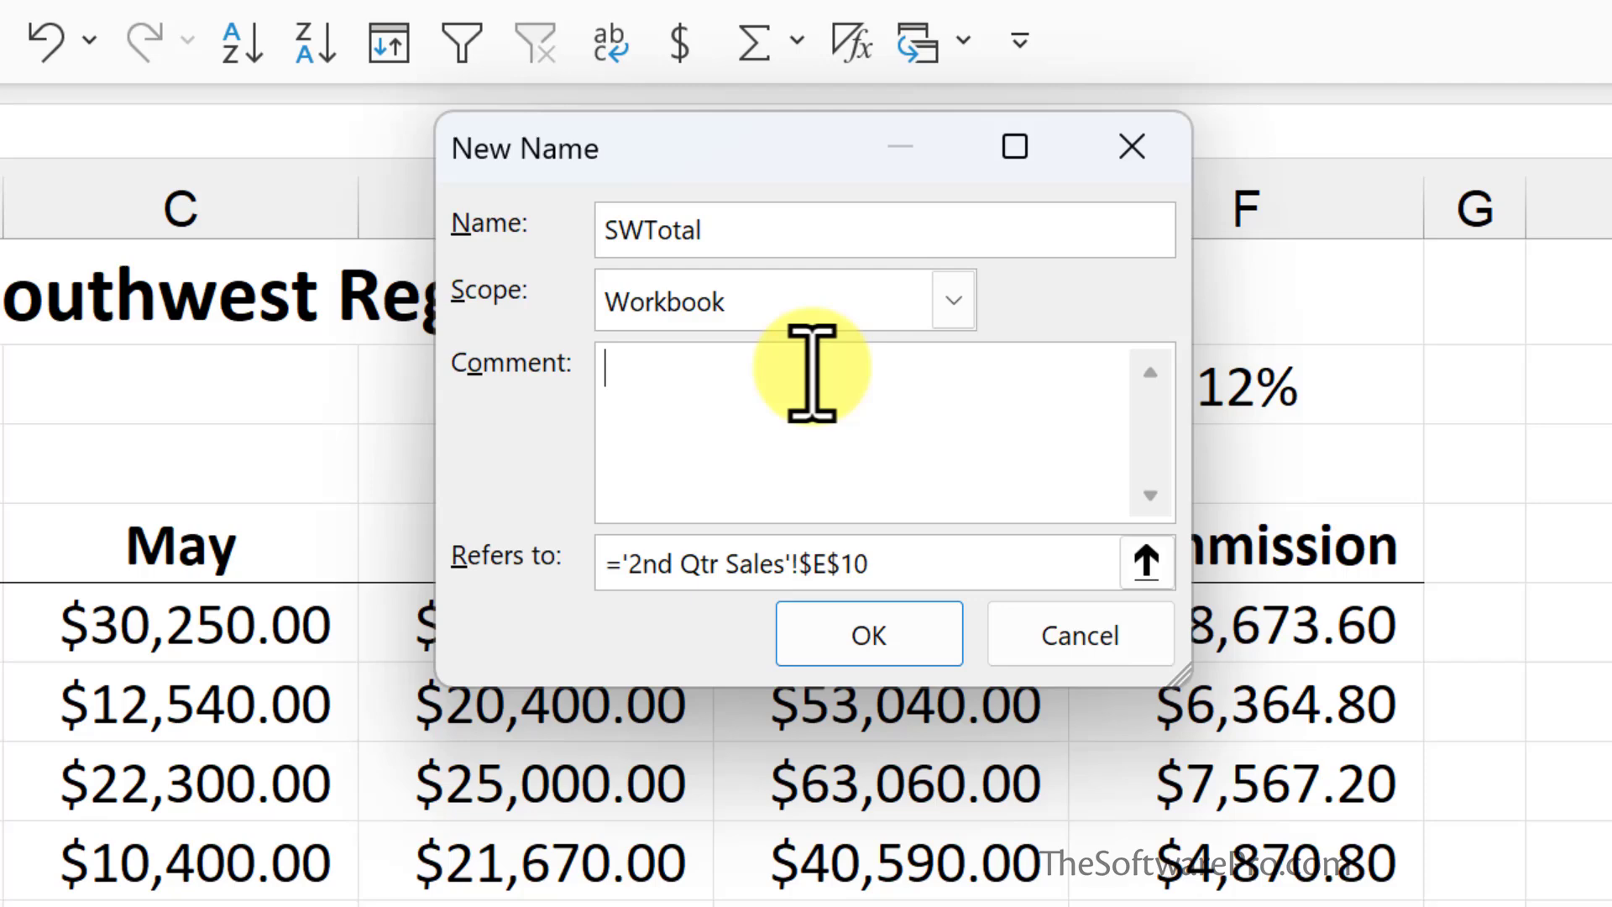
text(Southwest Region total)
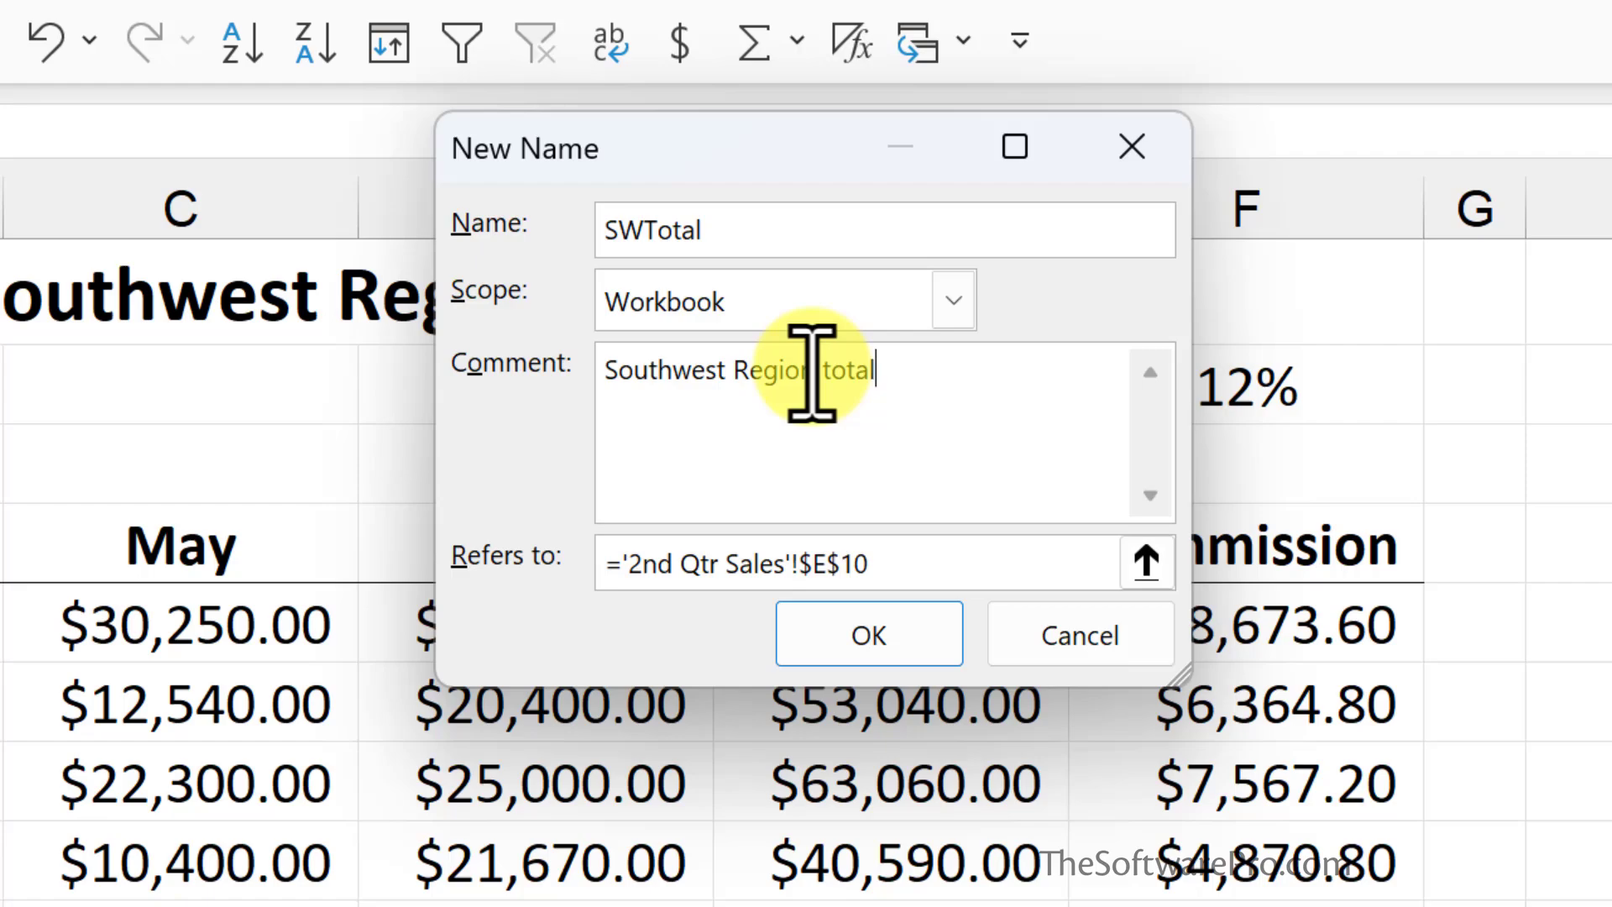
click(854, 624)
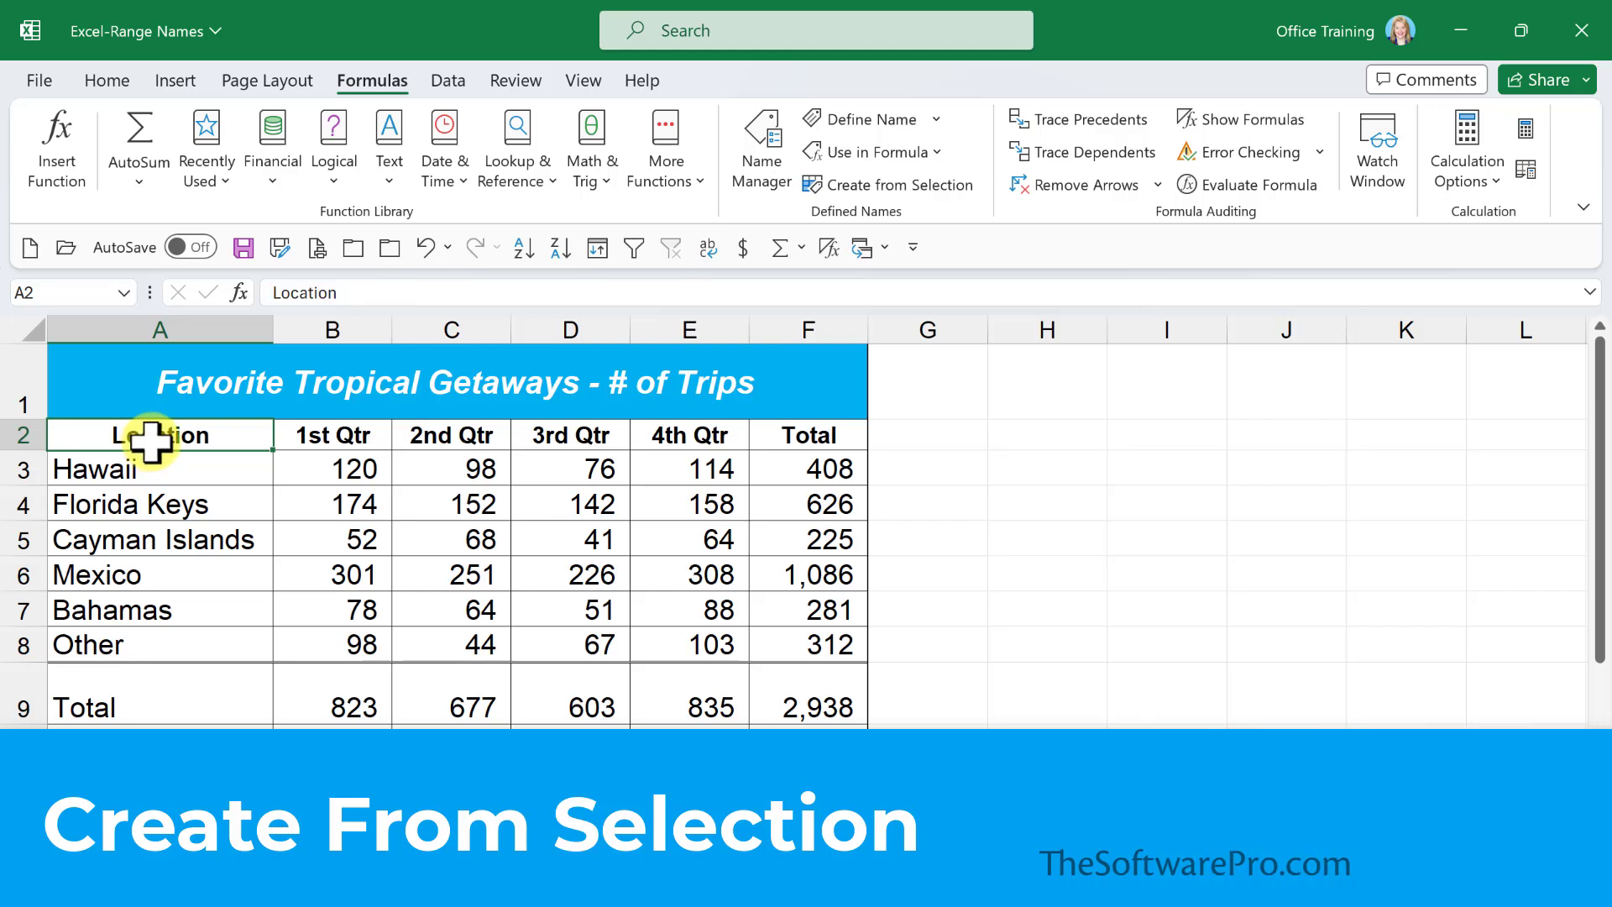
Create named ranges from selection A2:E8 on the Tropical Trips sheet, using the top row and left column labels.
drag(144, 440, 670, 640)
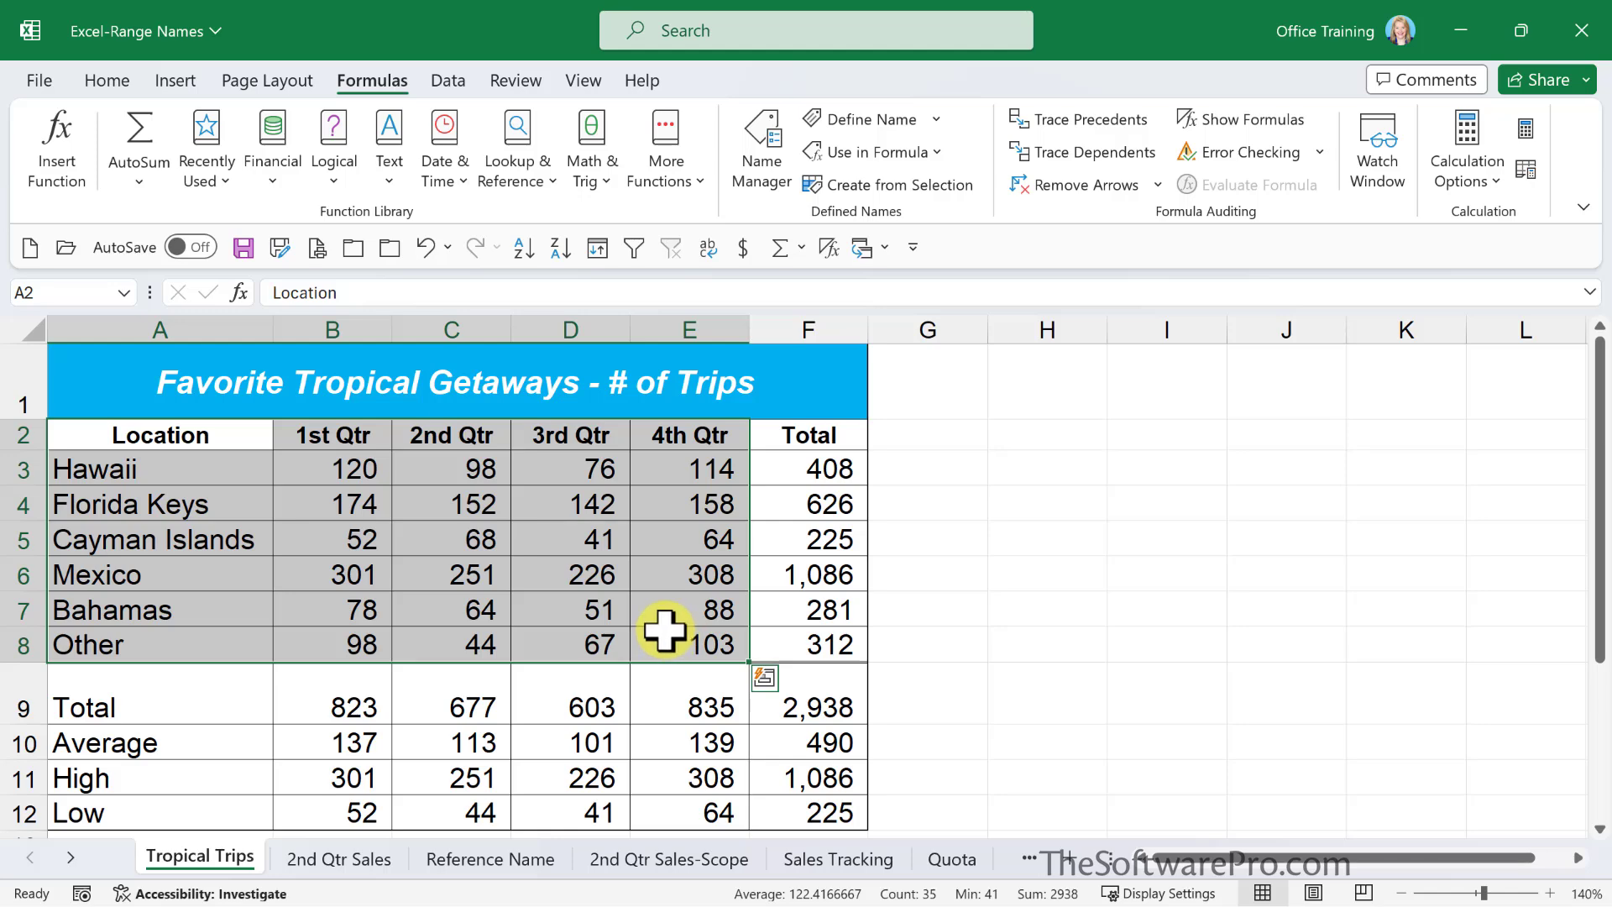
click(905, 186)
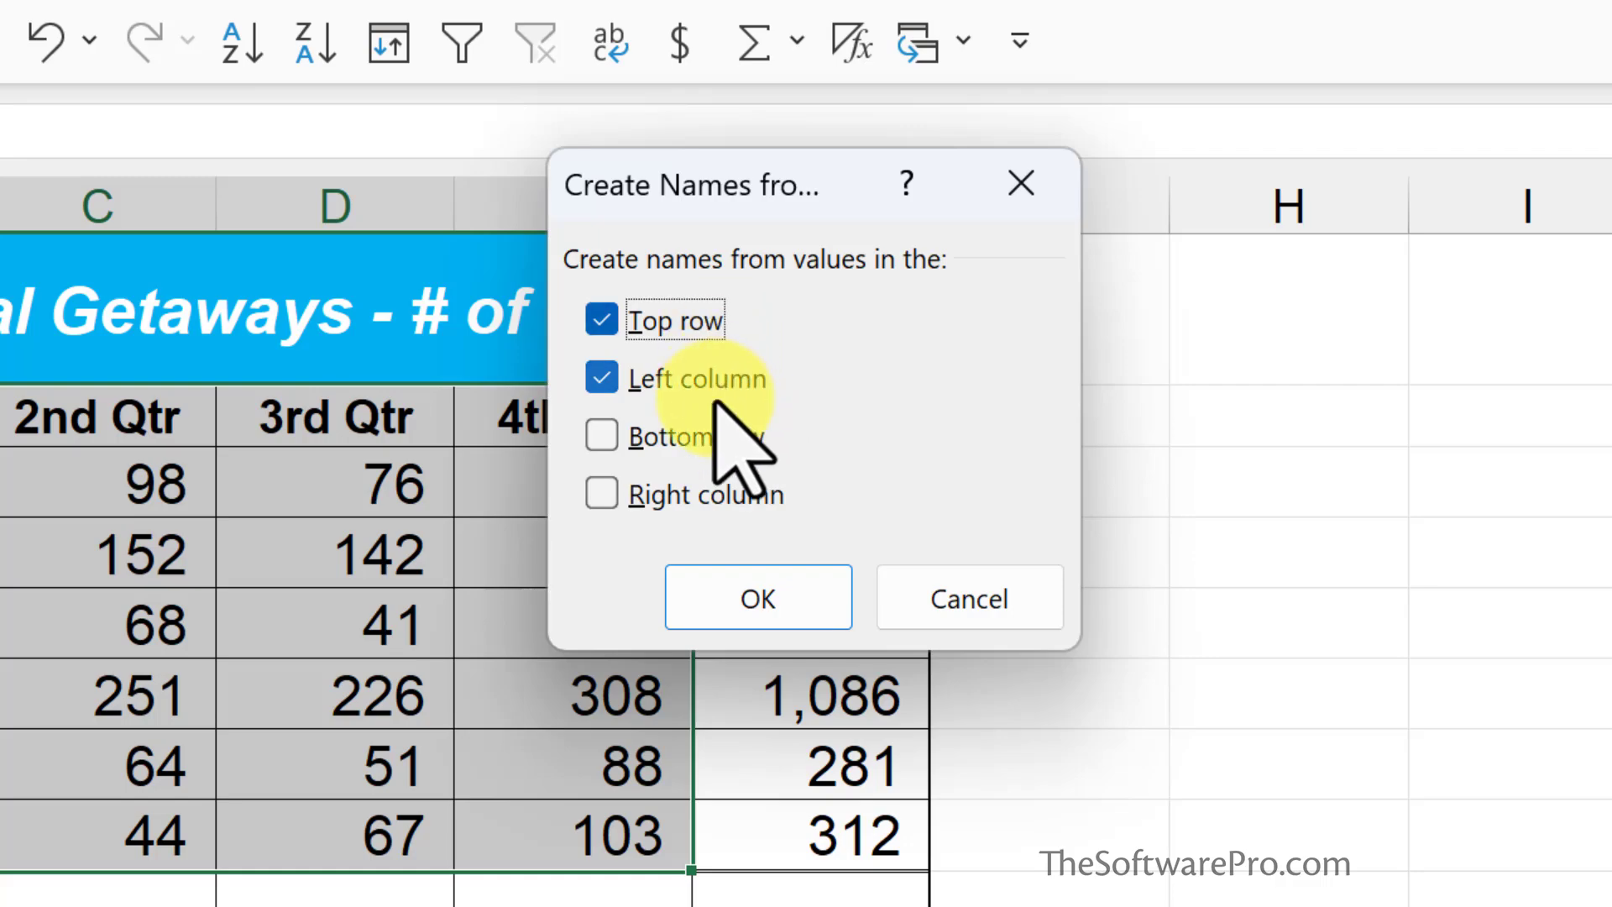
click(723, 592)
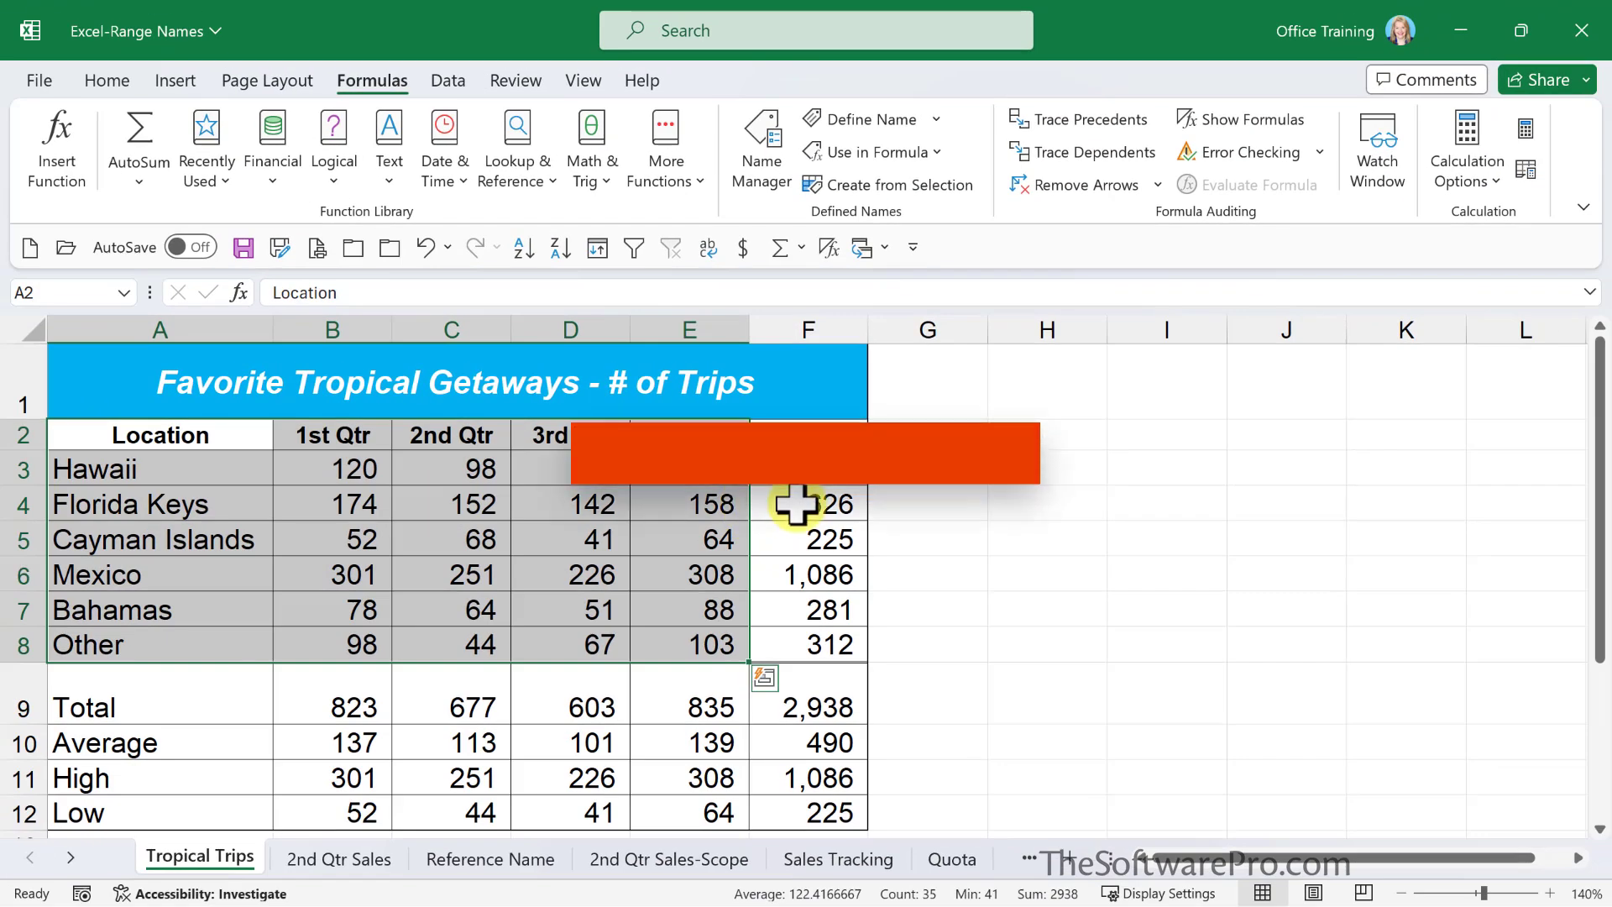
click(792, 504)
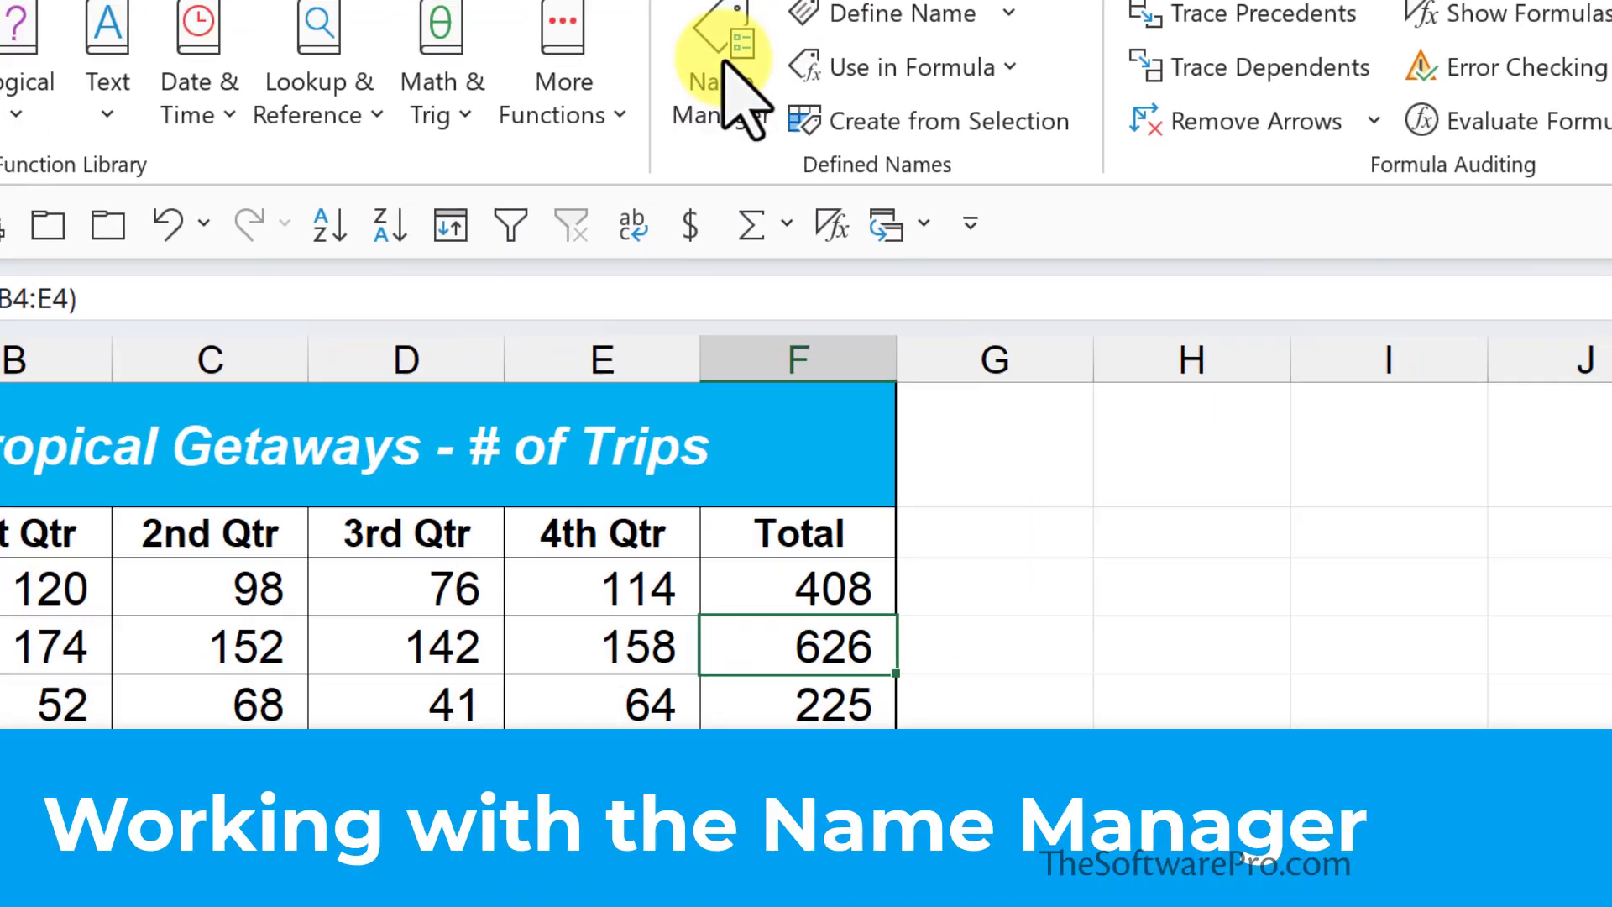
Review the workbook's defined names in the Name Manager, sorting them by the Refers To column.
click(724, 180)
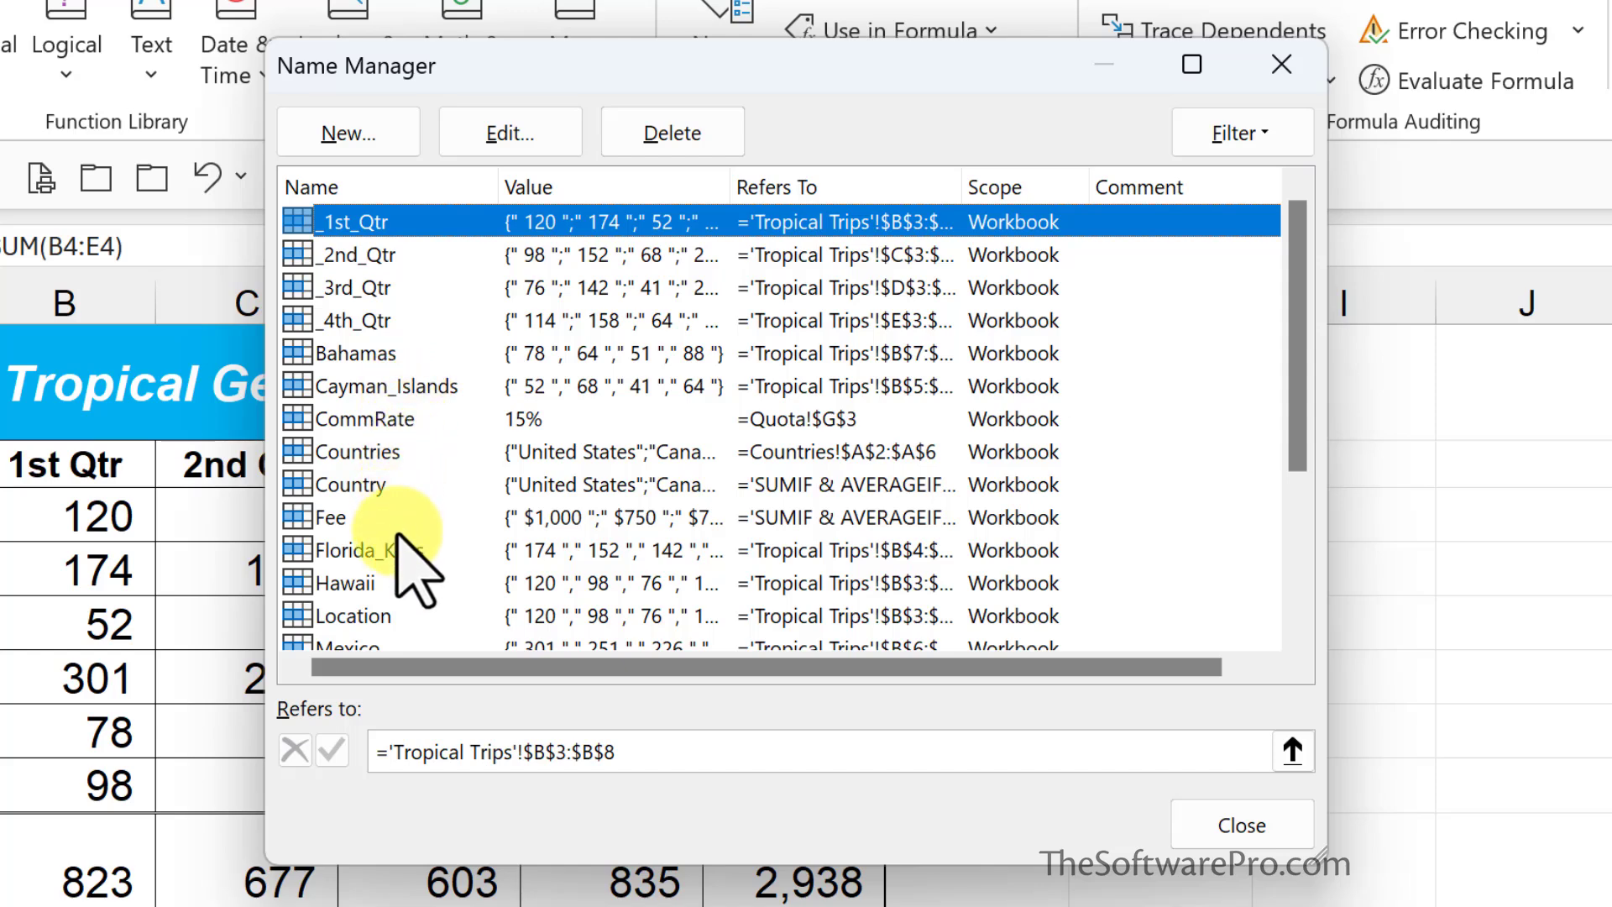
scroll(407, 550, down, 2)
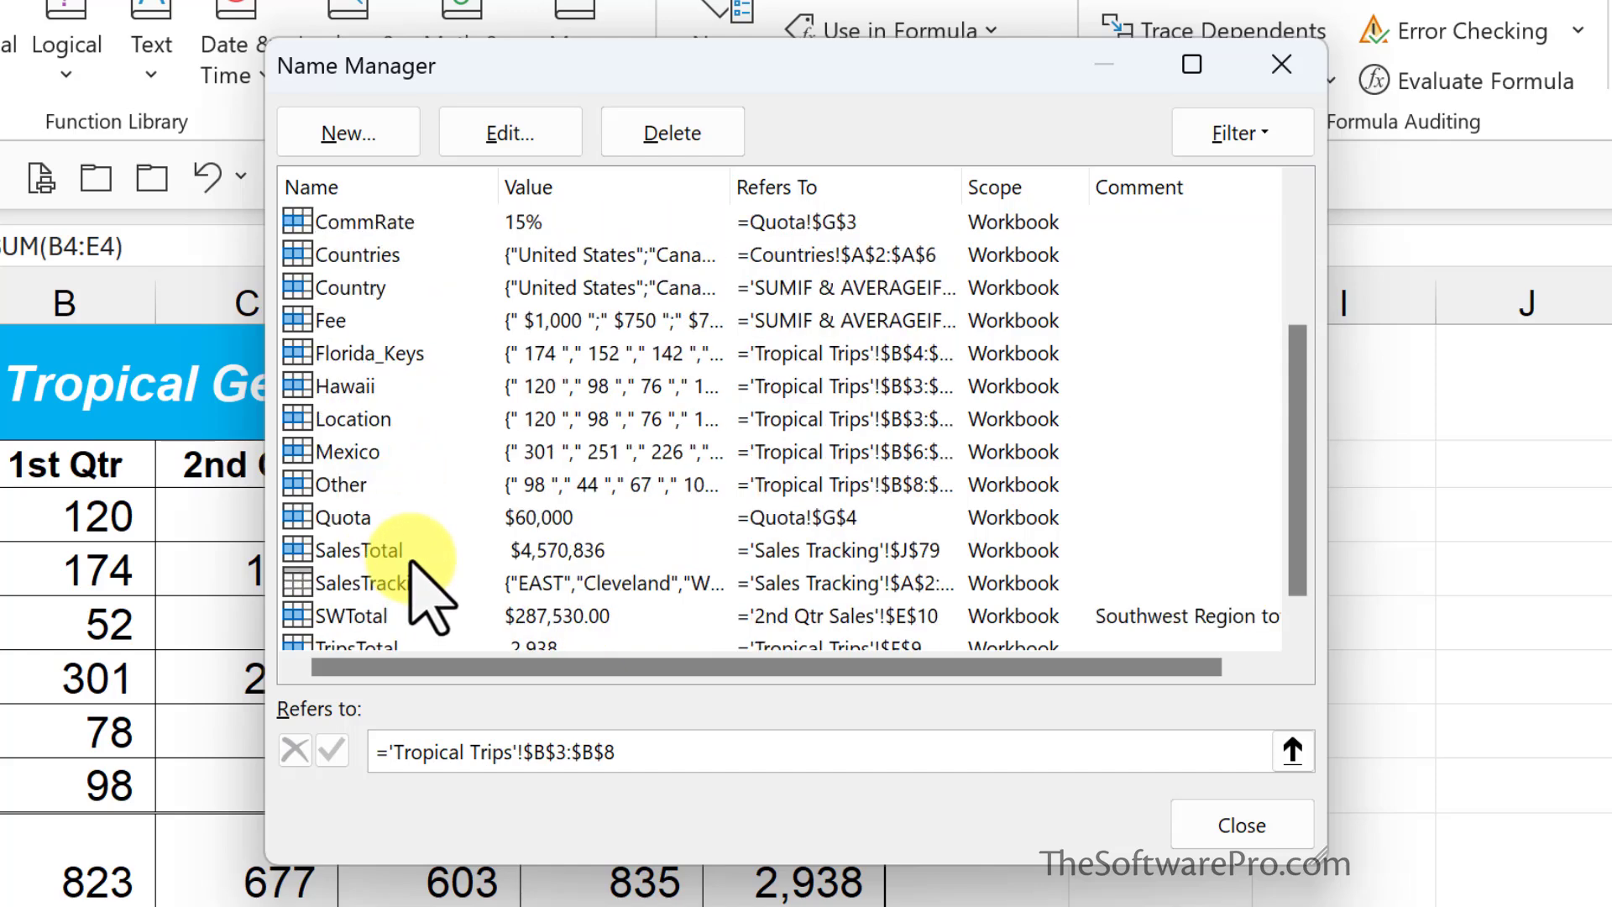
scroll(411, 554, down, 1)
scroll(411, 552, up, 3)
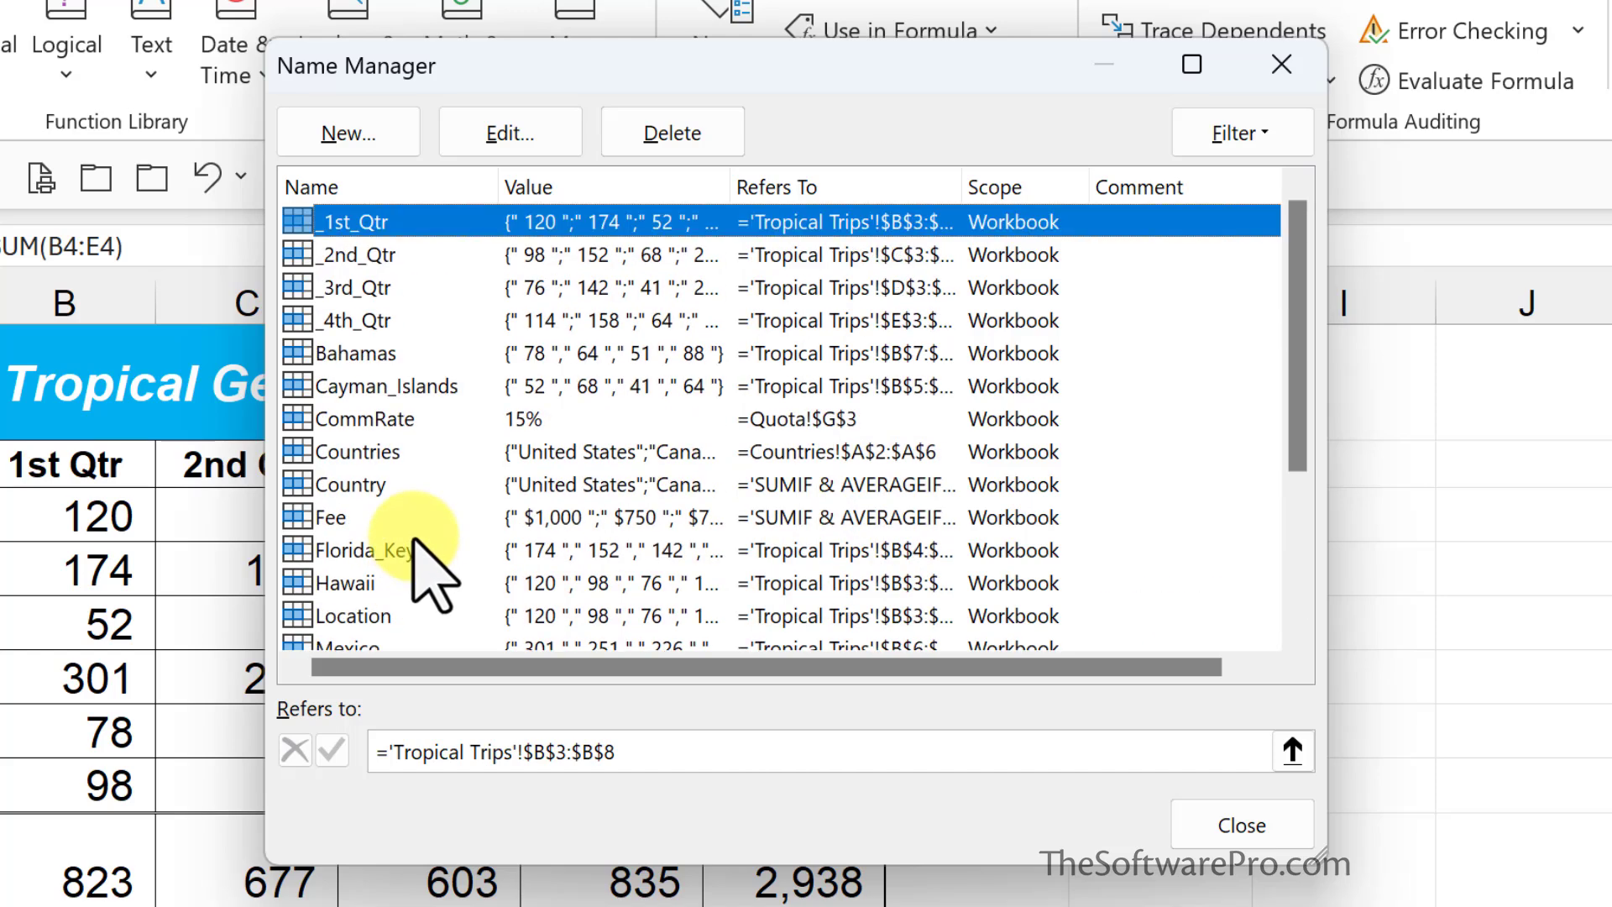
click(834, 183)
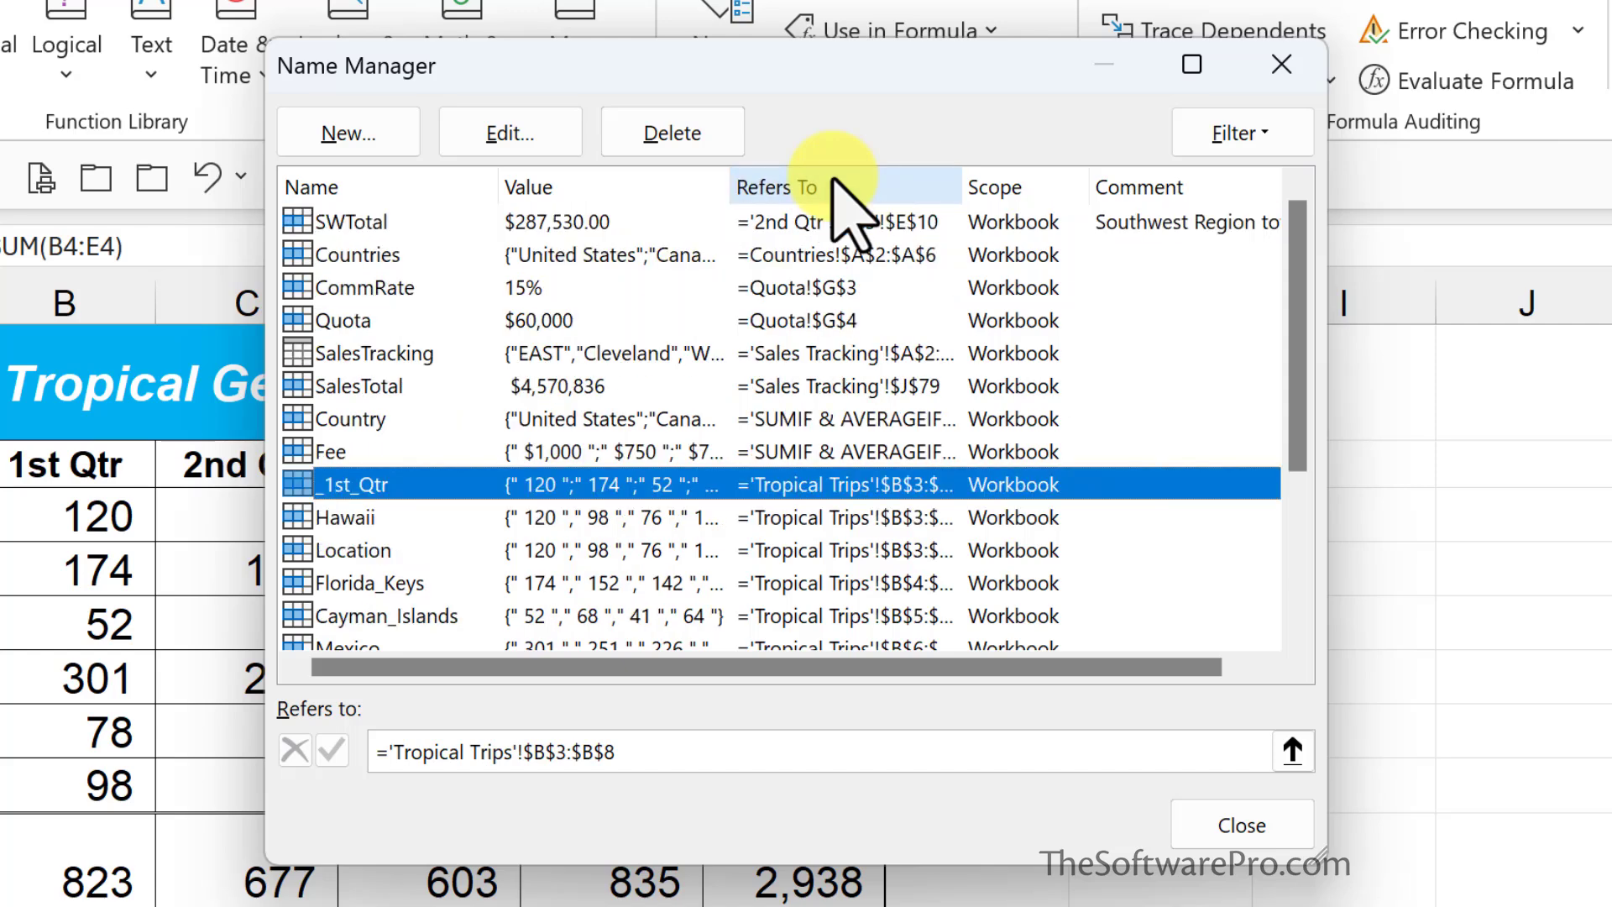
scroll(950, 368, down, 1)
scroll(950, 369, down, 1)
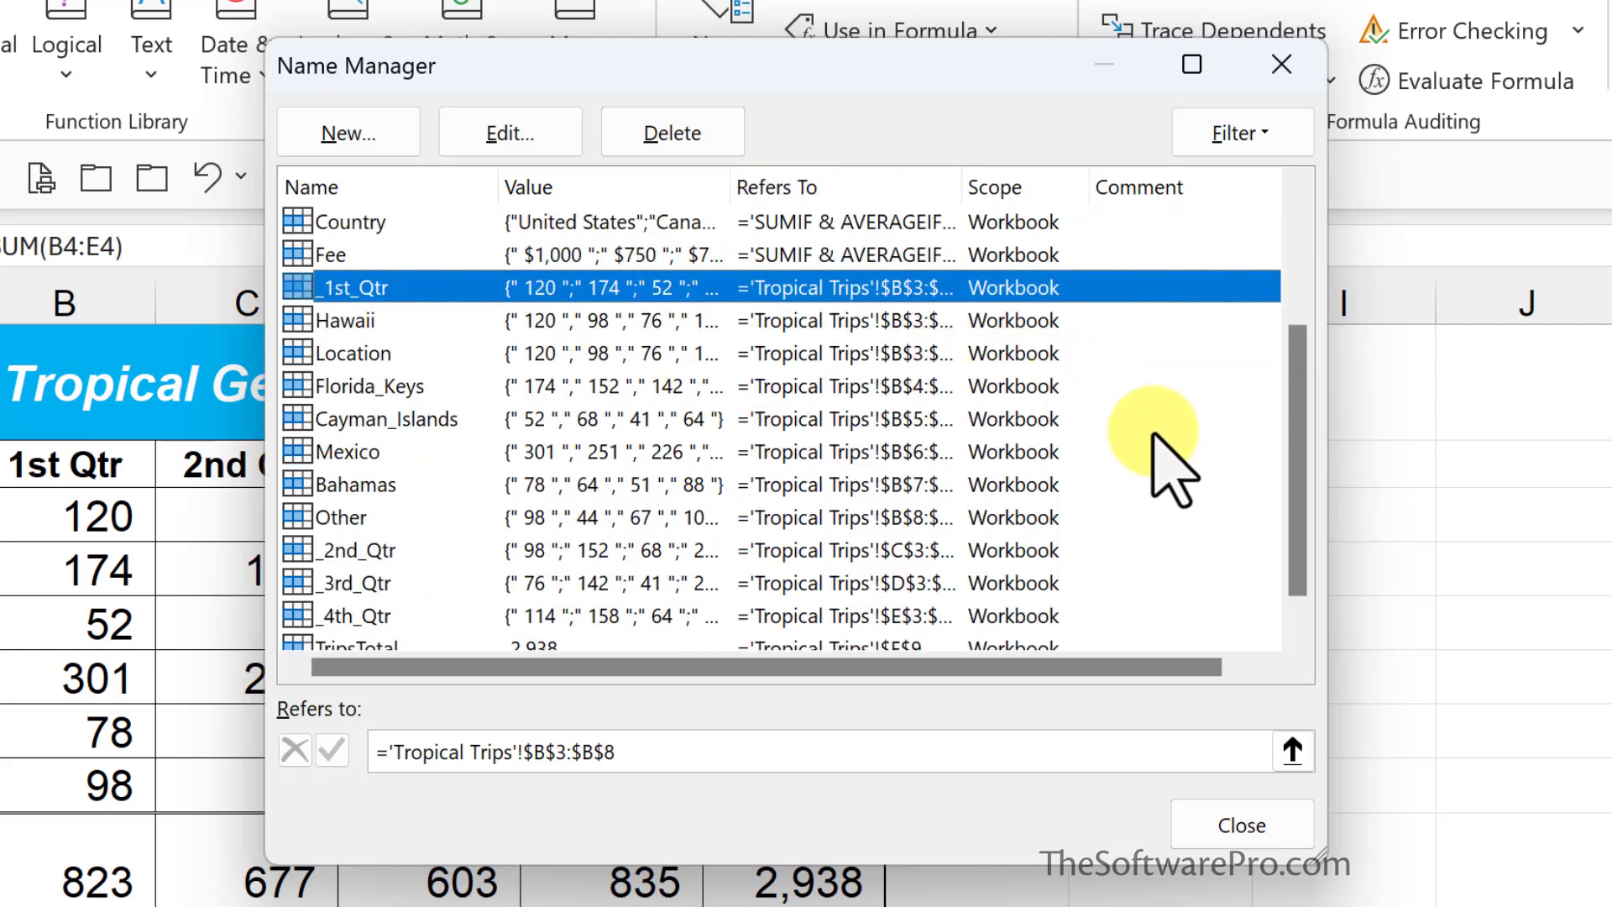
scroll(1145, 435, down, 1)
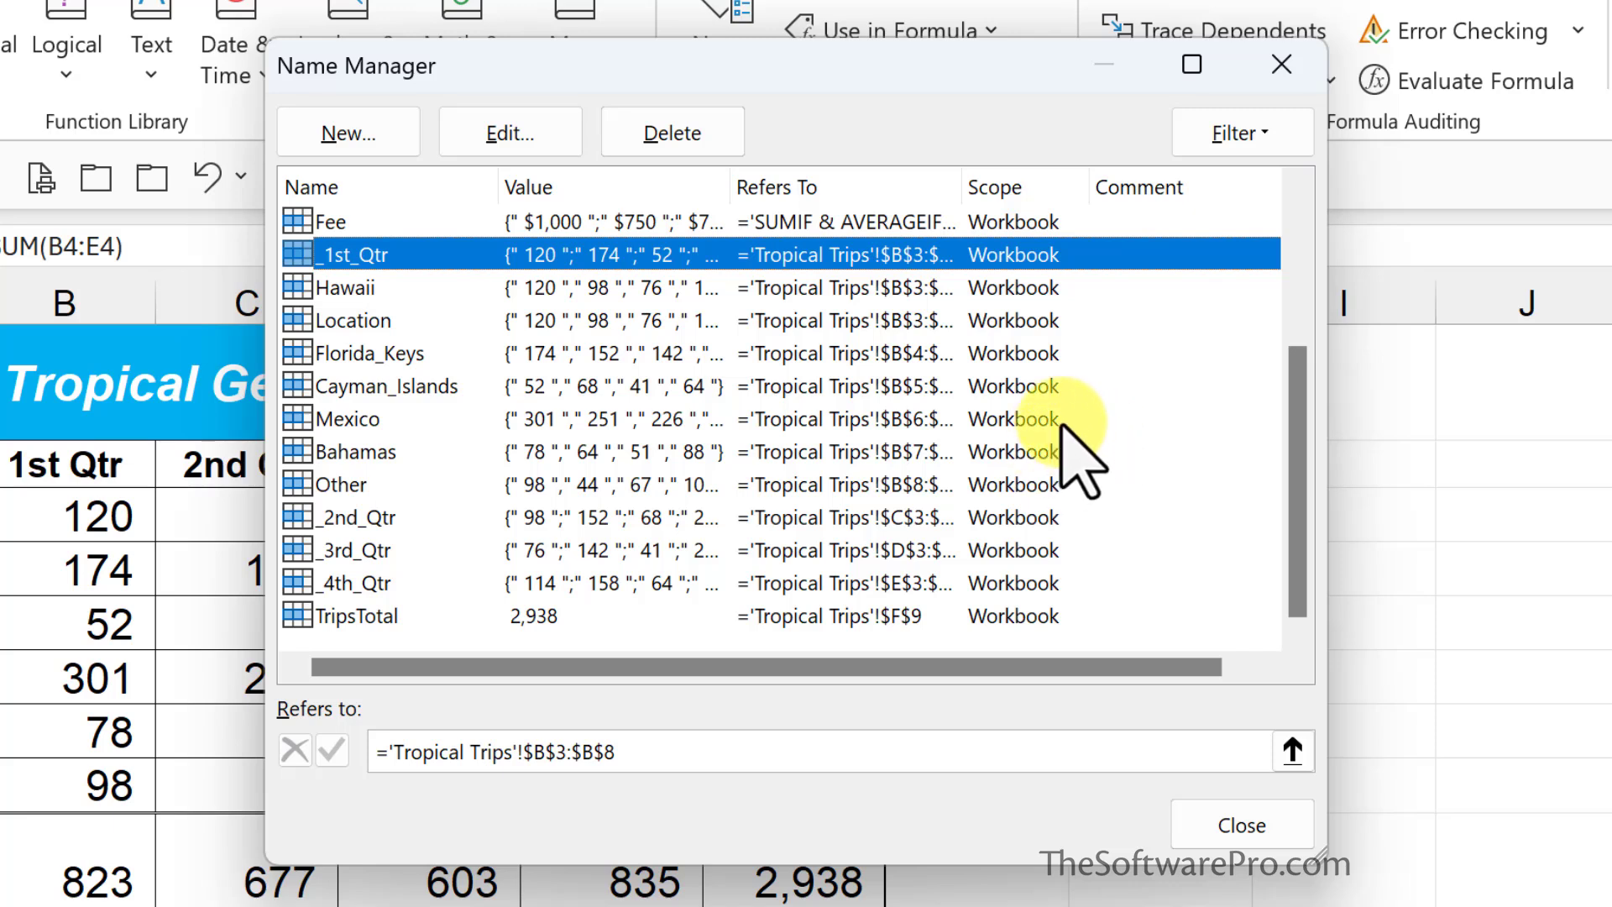
click(1242, 836)
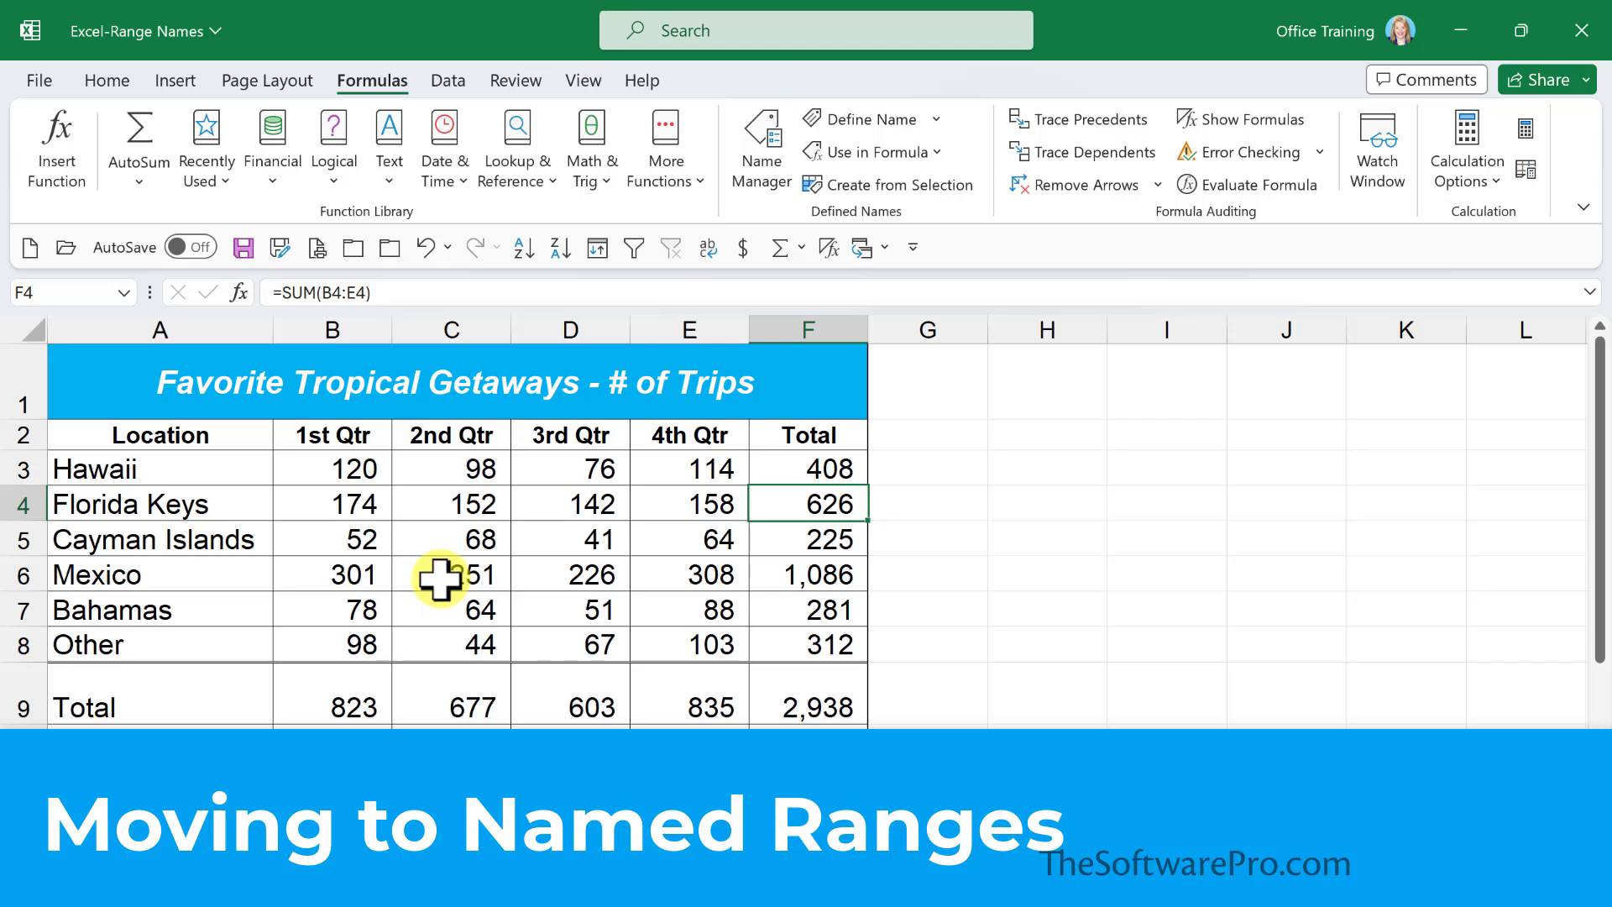
Go to the named range SWTotal on the 2nd Qtr Sales sheet.
click(123, 292)
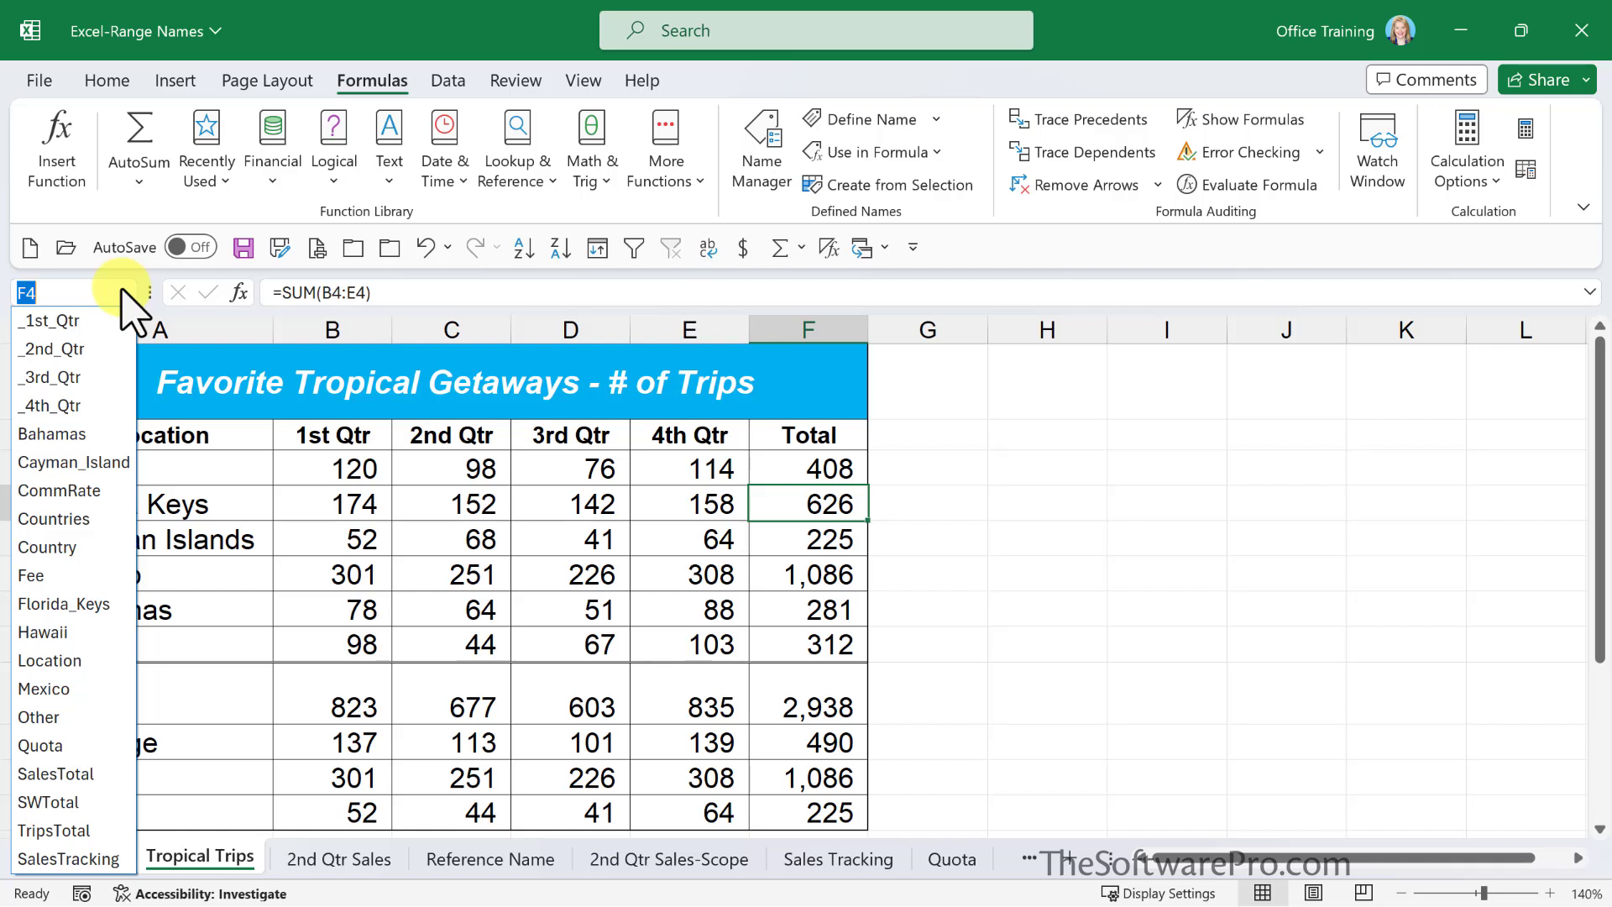
click(252, 481)
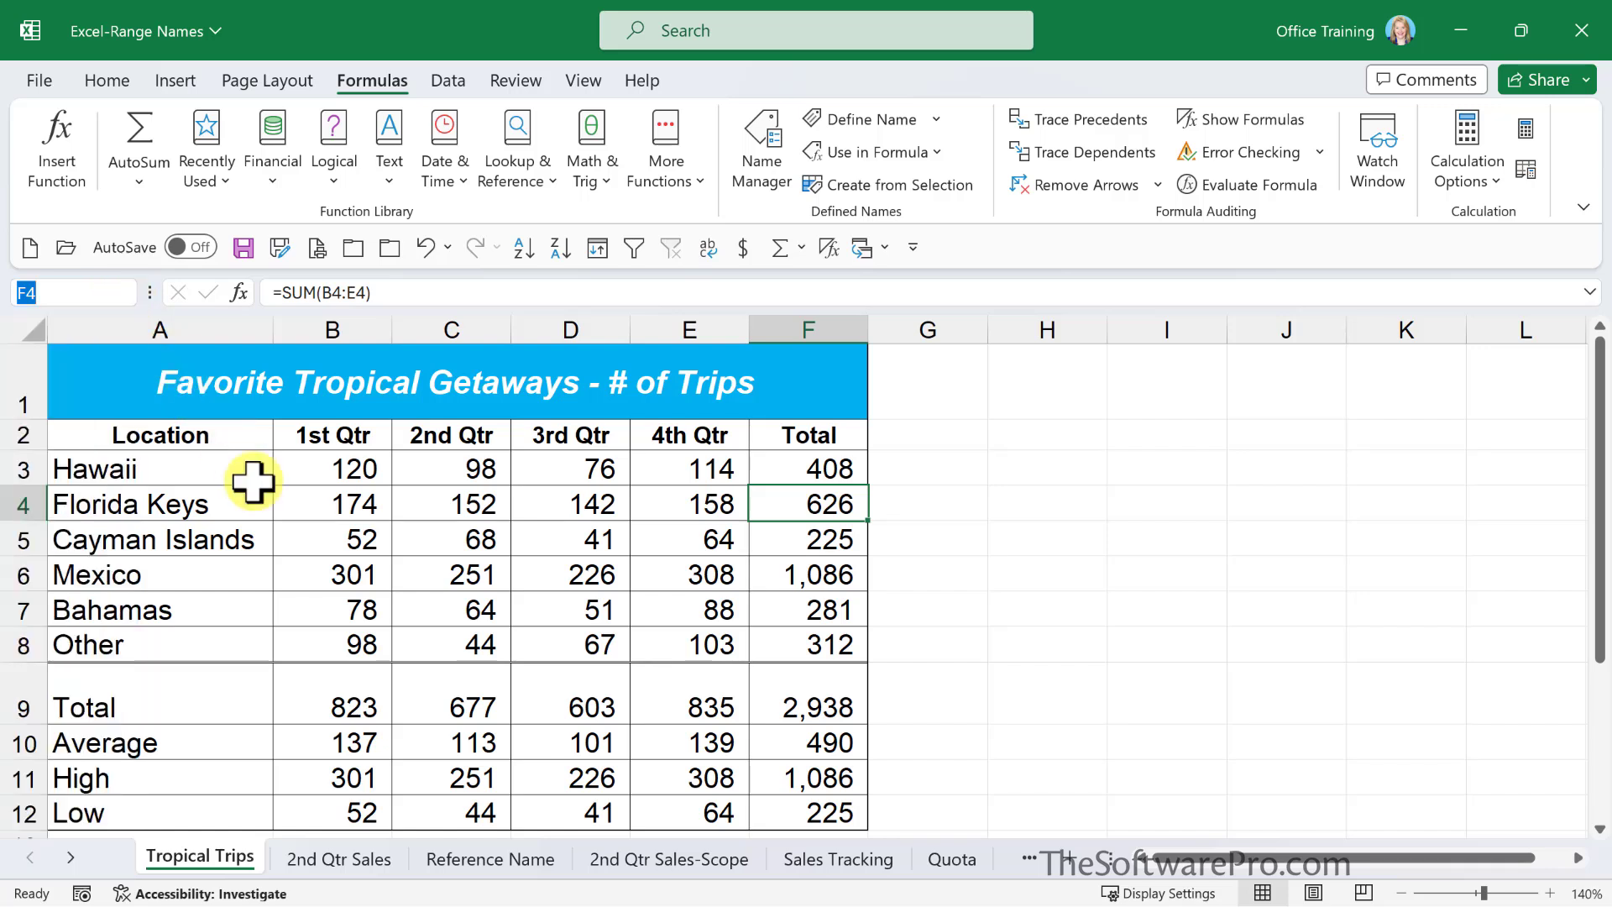
key(ctrl+g)
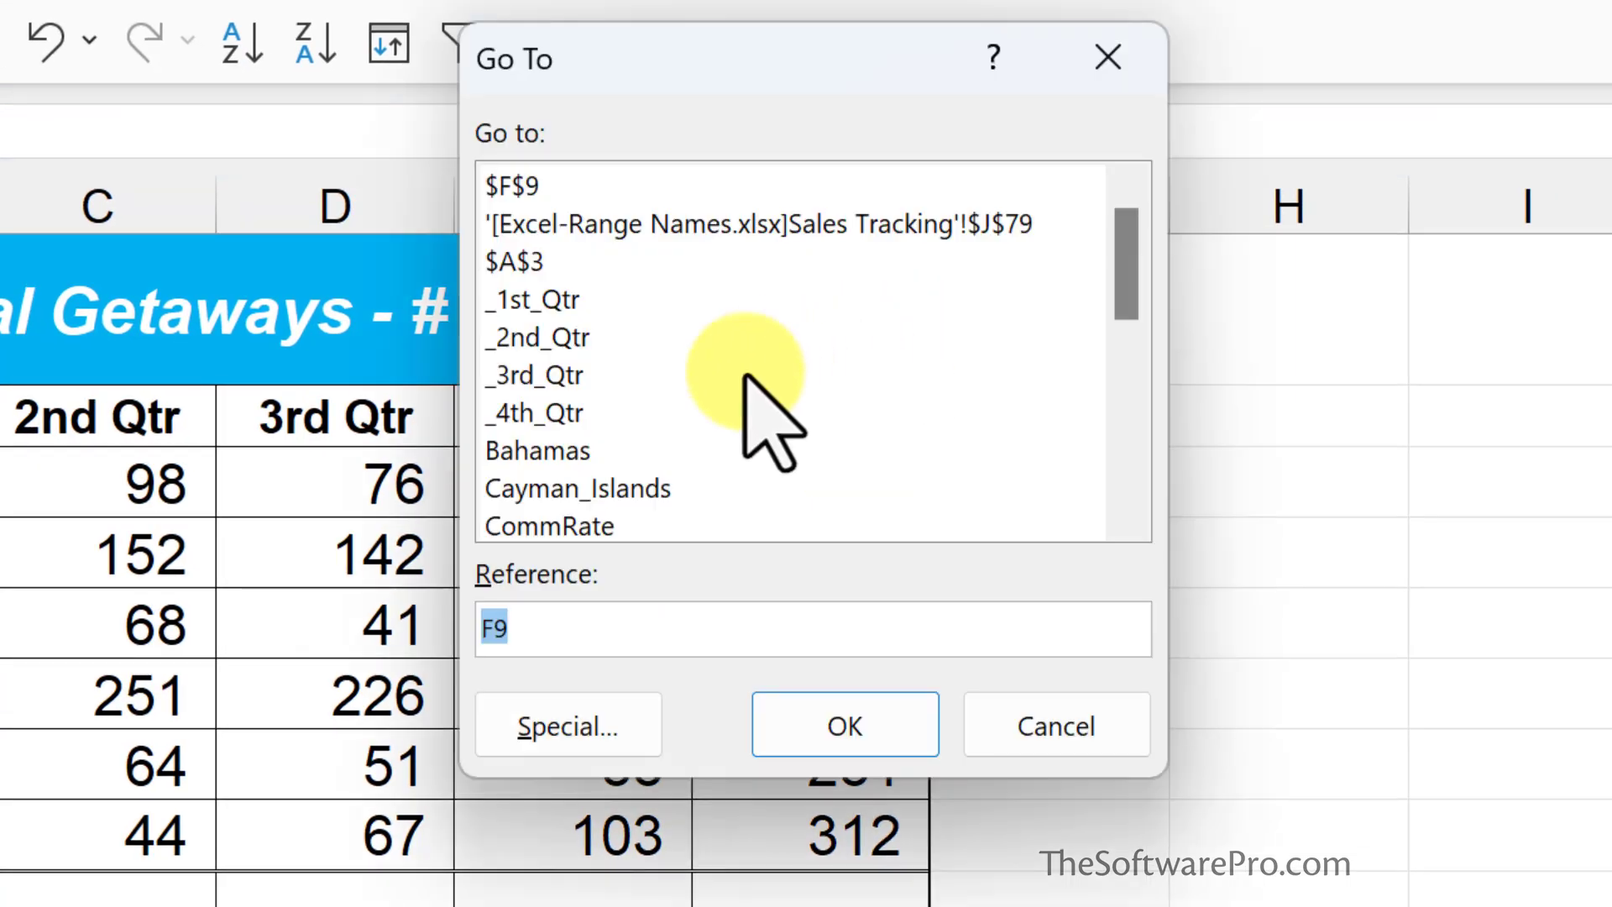
click(552, 451)
click(847, 727)
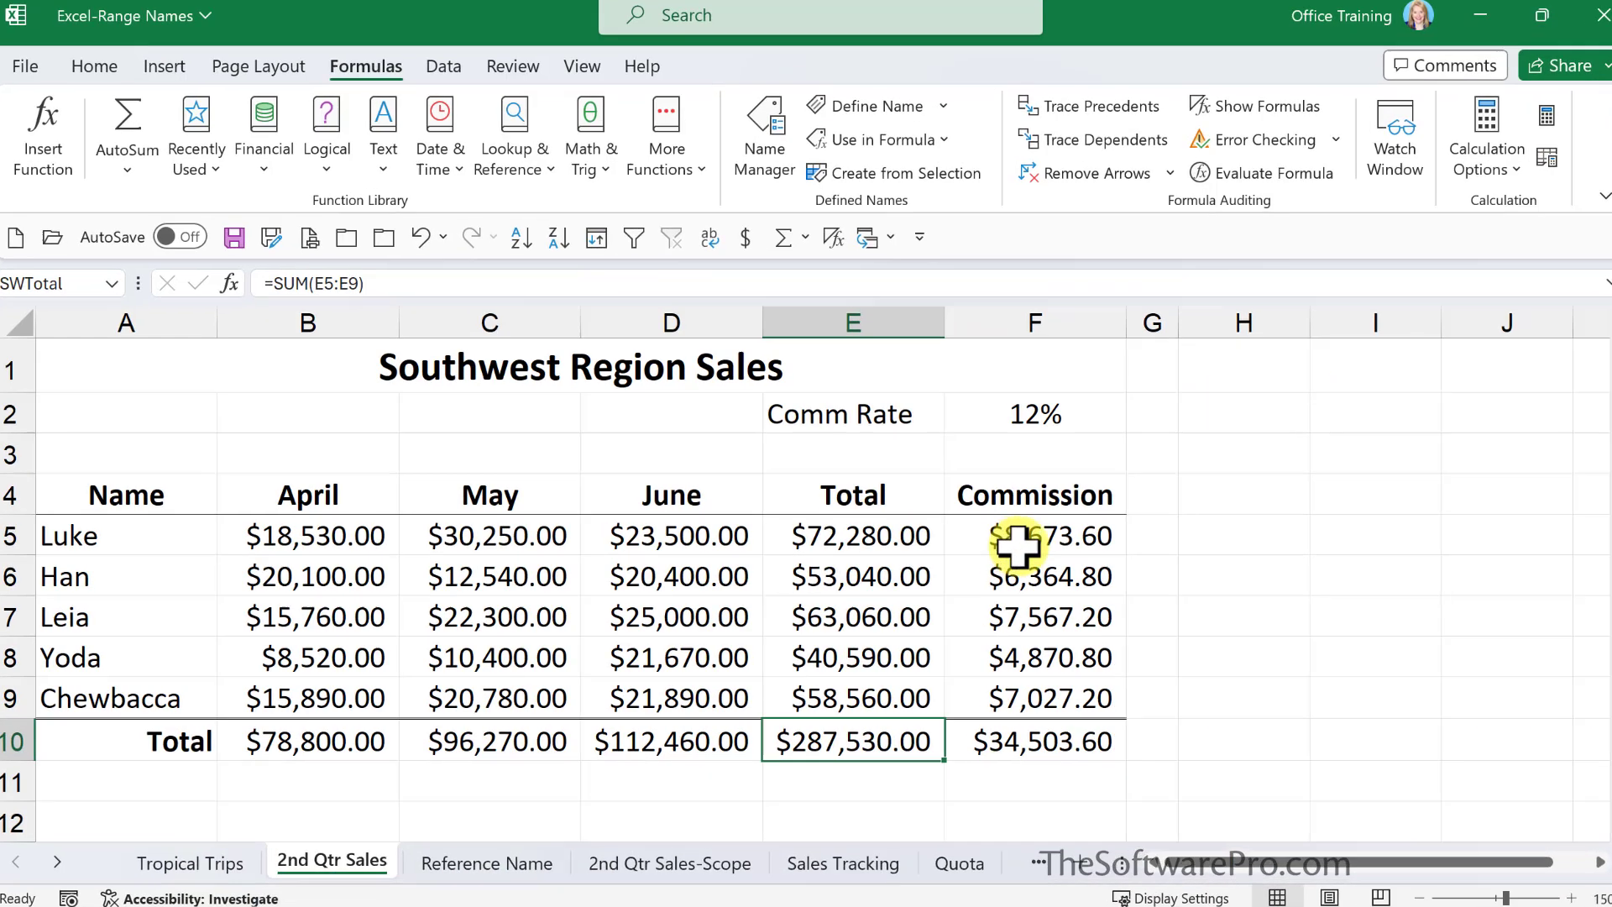
Inspect the cell references in the F5 commission formula, and clear the commission formulas from F5:F9.
click(1018, 532)
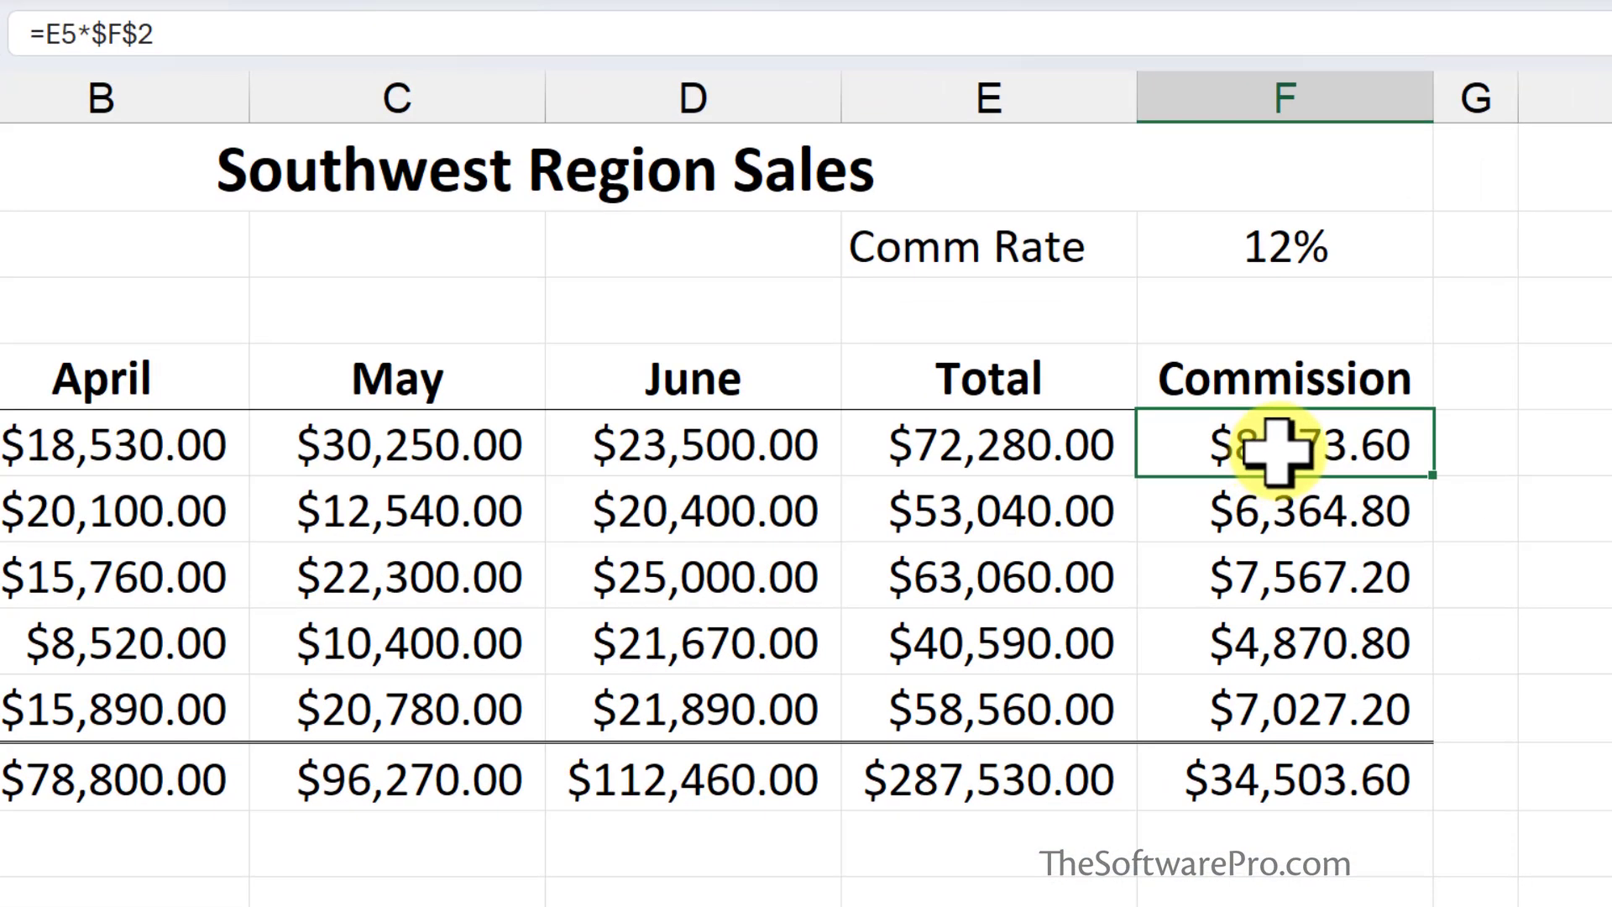
double_click(1278, 450)
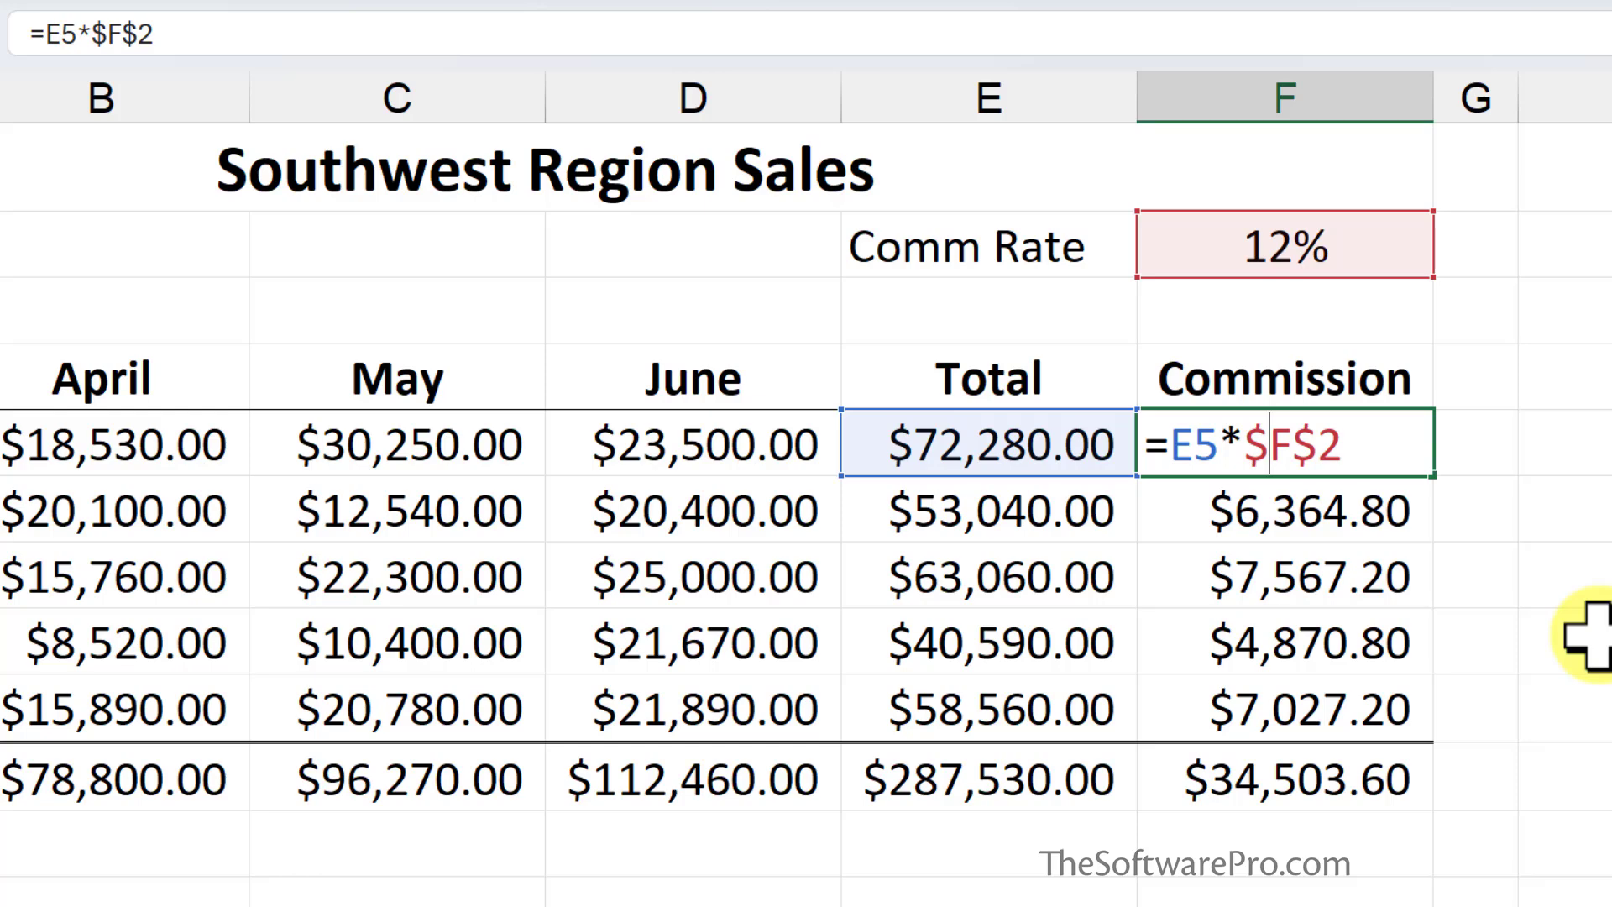
key(ctrl+Return)
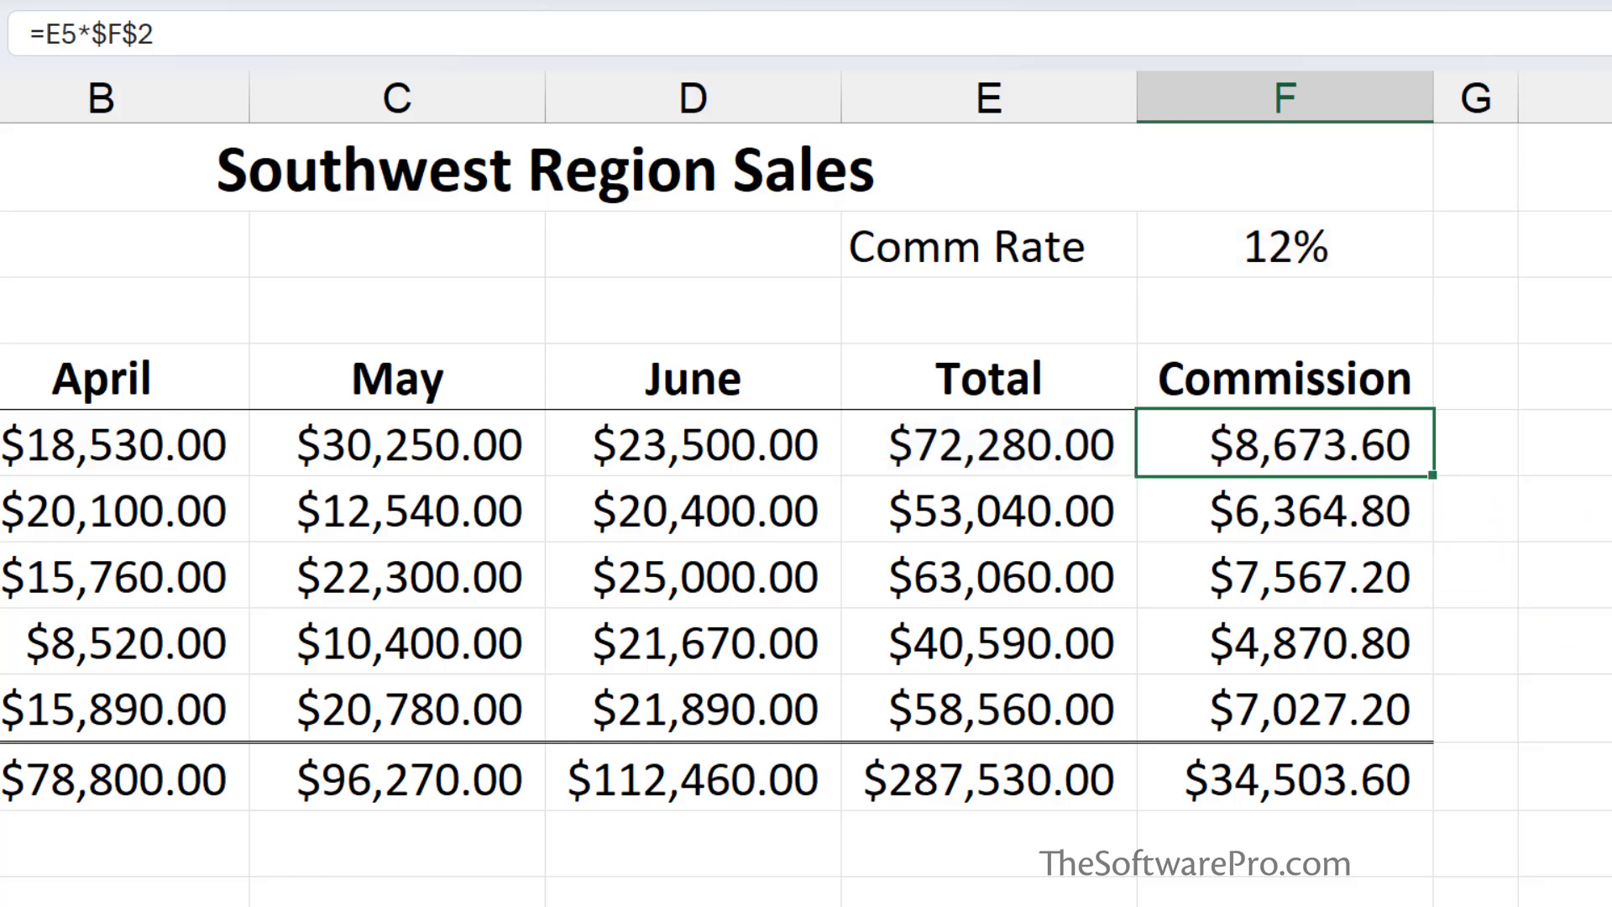
key(shift+Down)
key(shift+Down)
key(shift+Down)
key(shift+Down)
key(Delete)
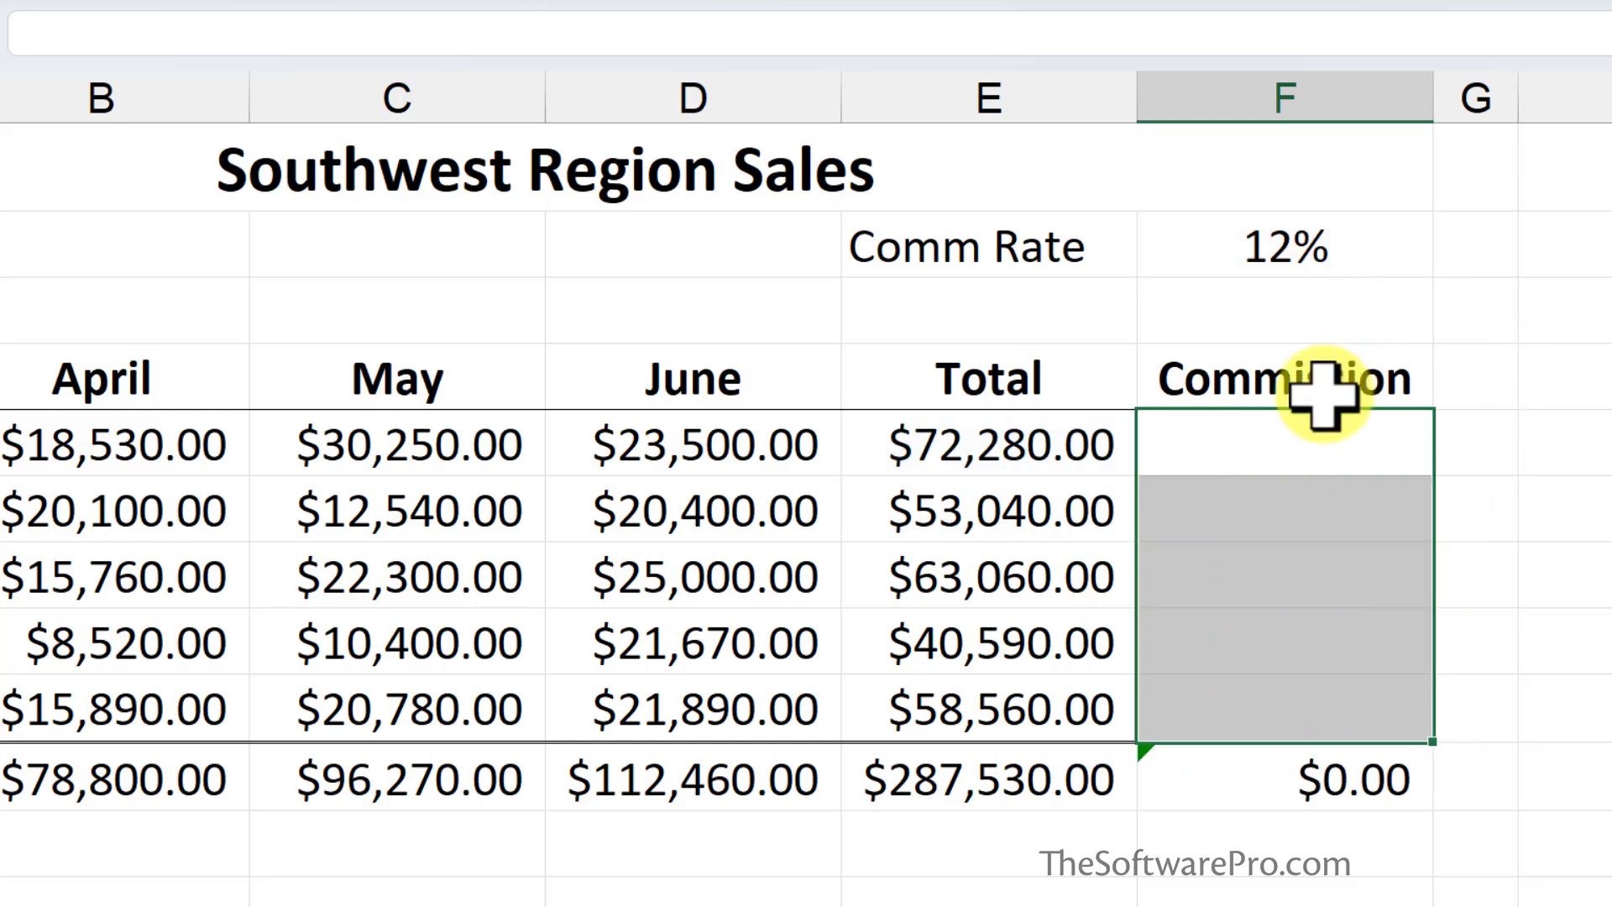
click(1298, 445)
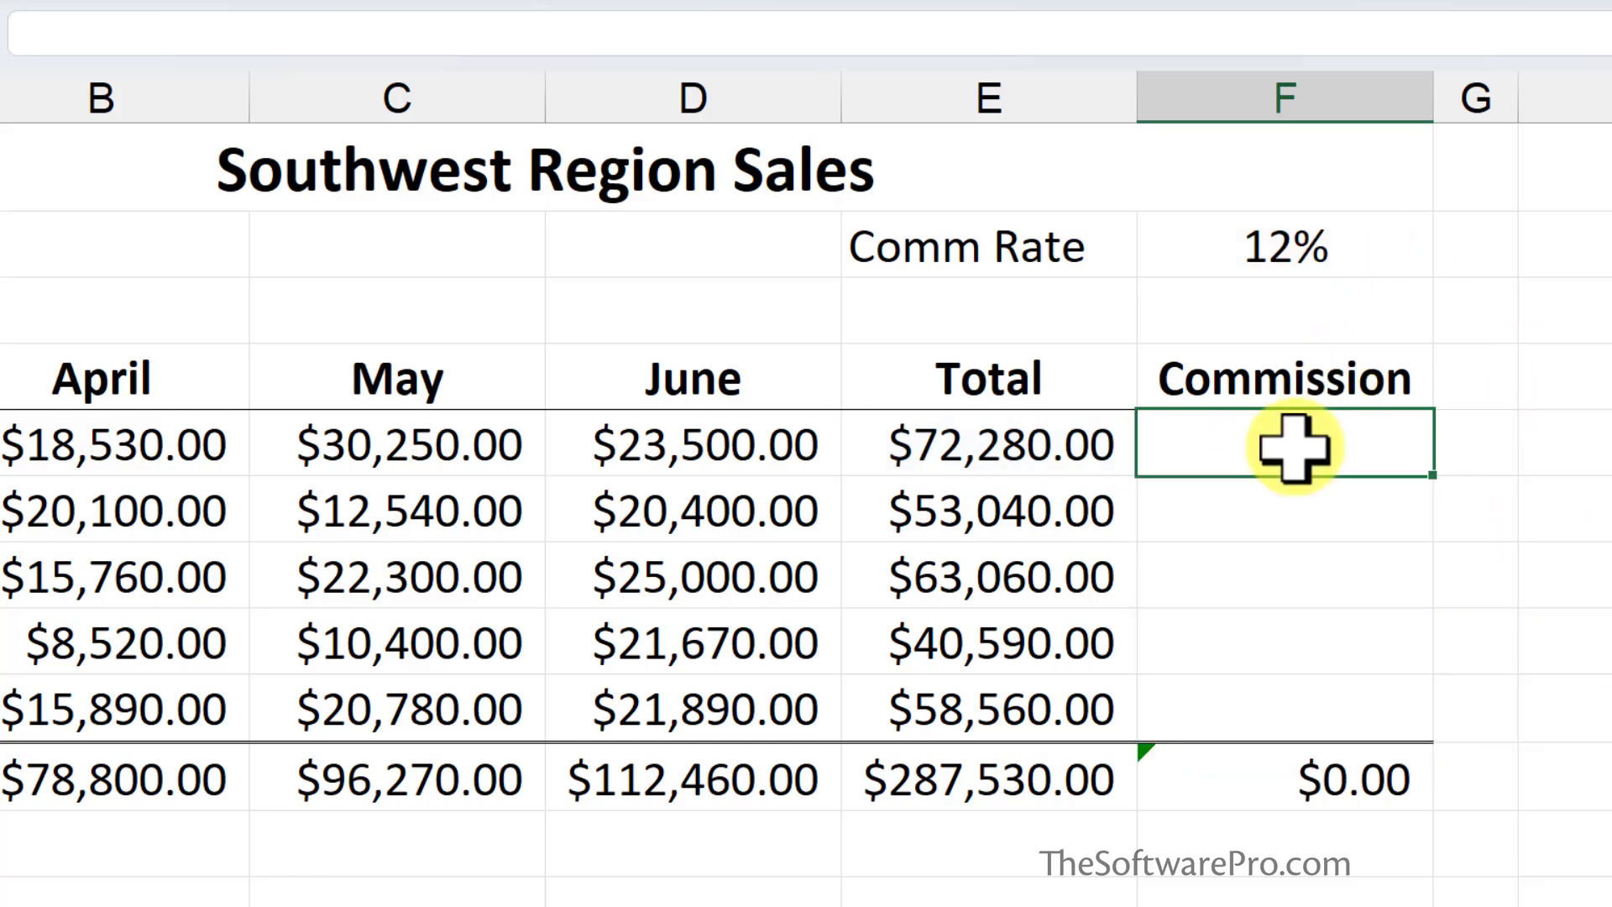
Name the commission rate cell F2 "Commission".
click(1270, 250)
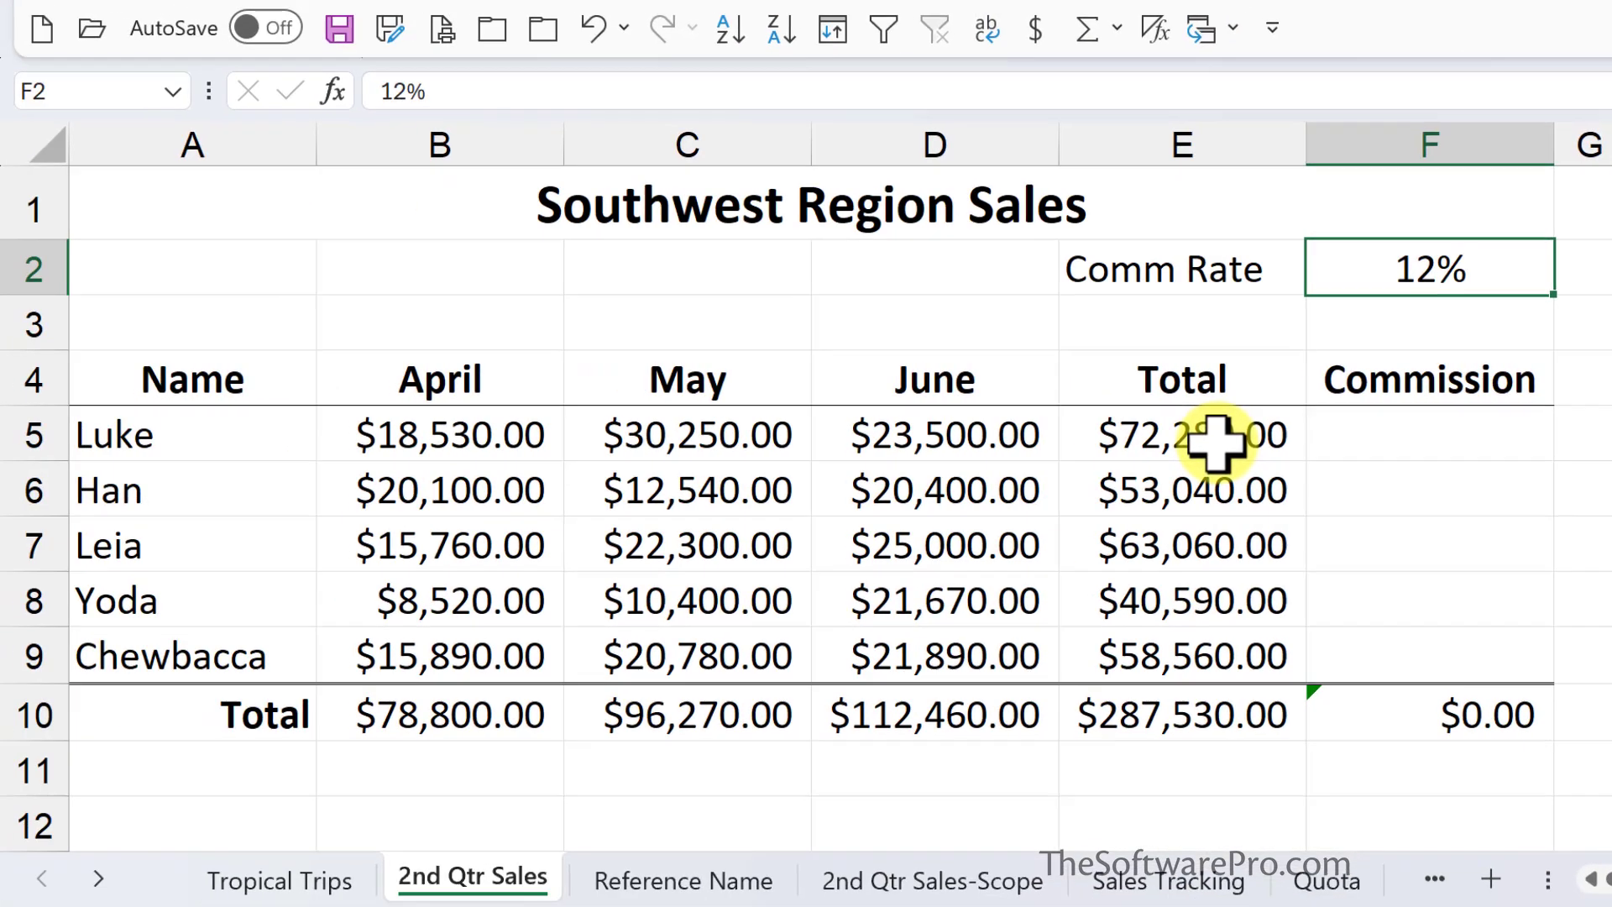
click(101, 88)
text(Commission)
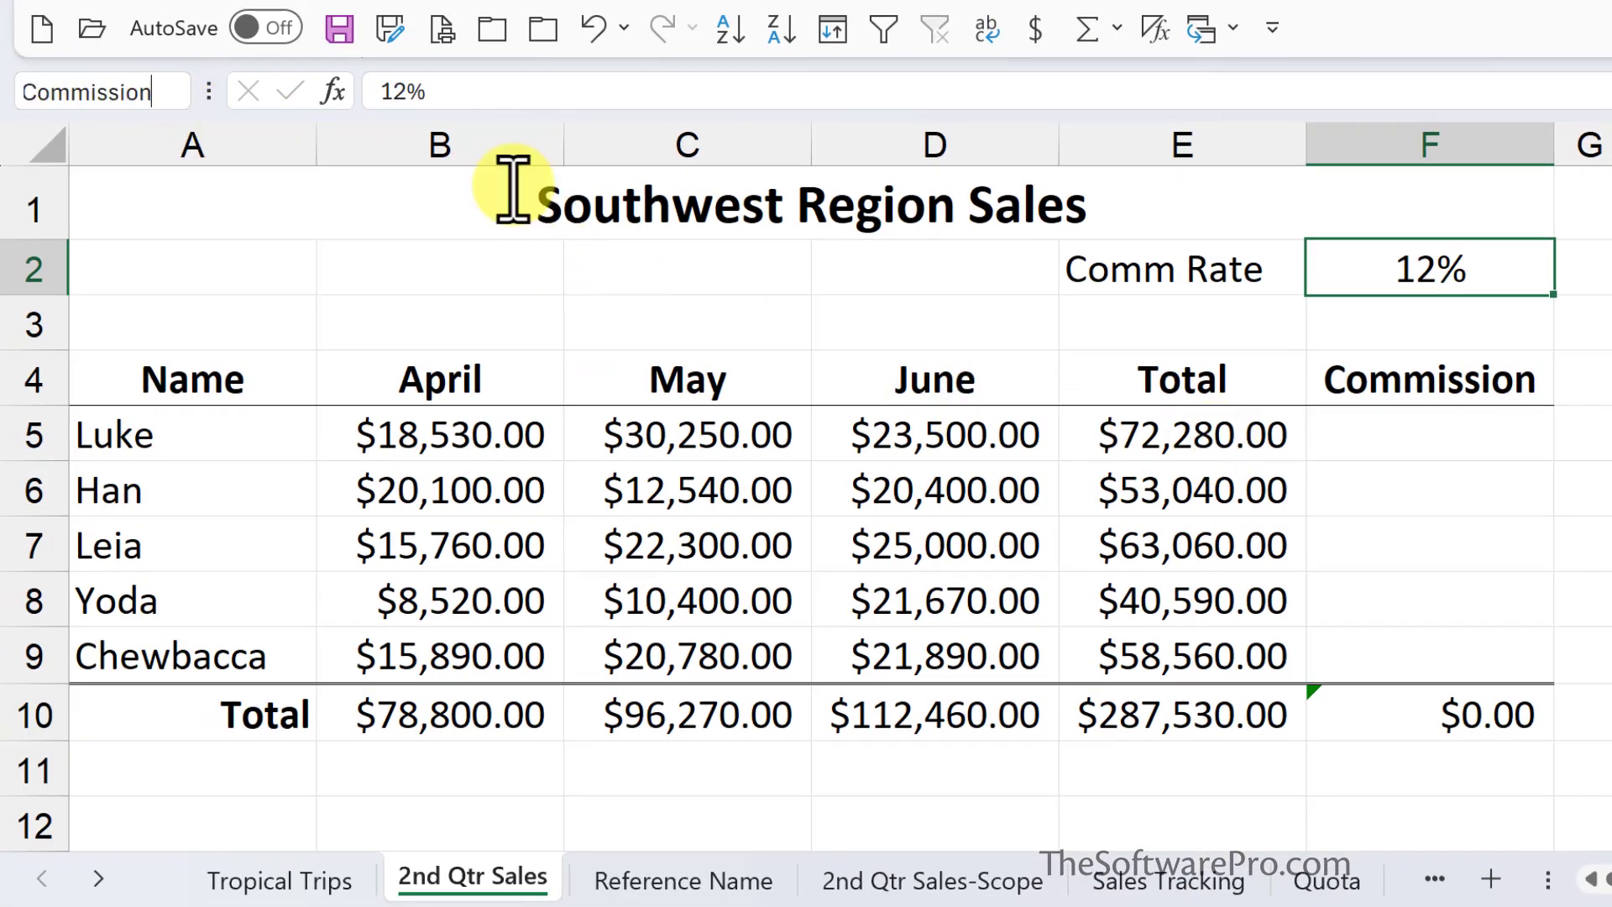
key(Return)
Enter the formula =E5*Commission in cell F5 to calculate the first salesperson's commission.
click(1470, 432)
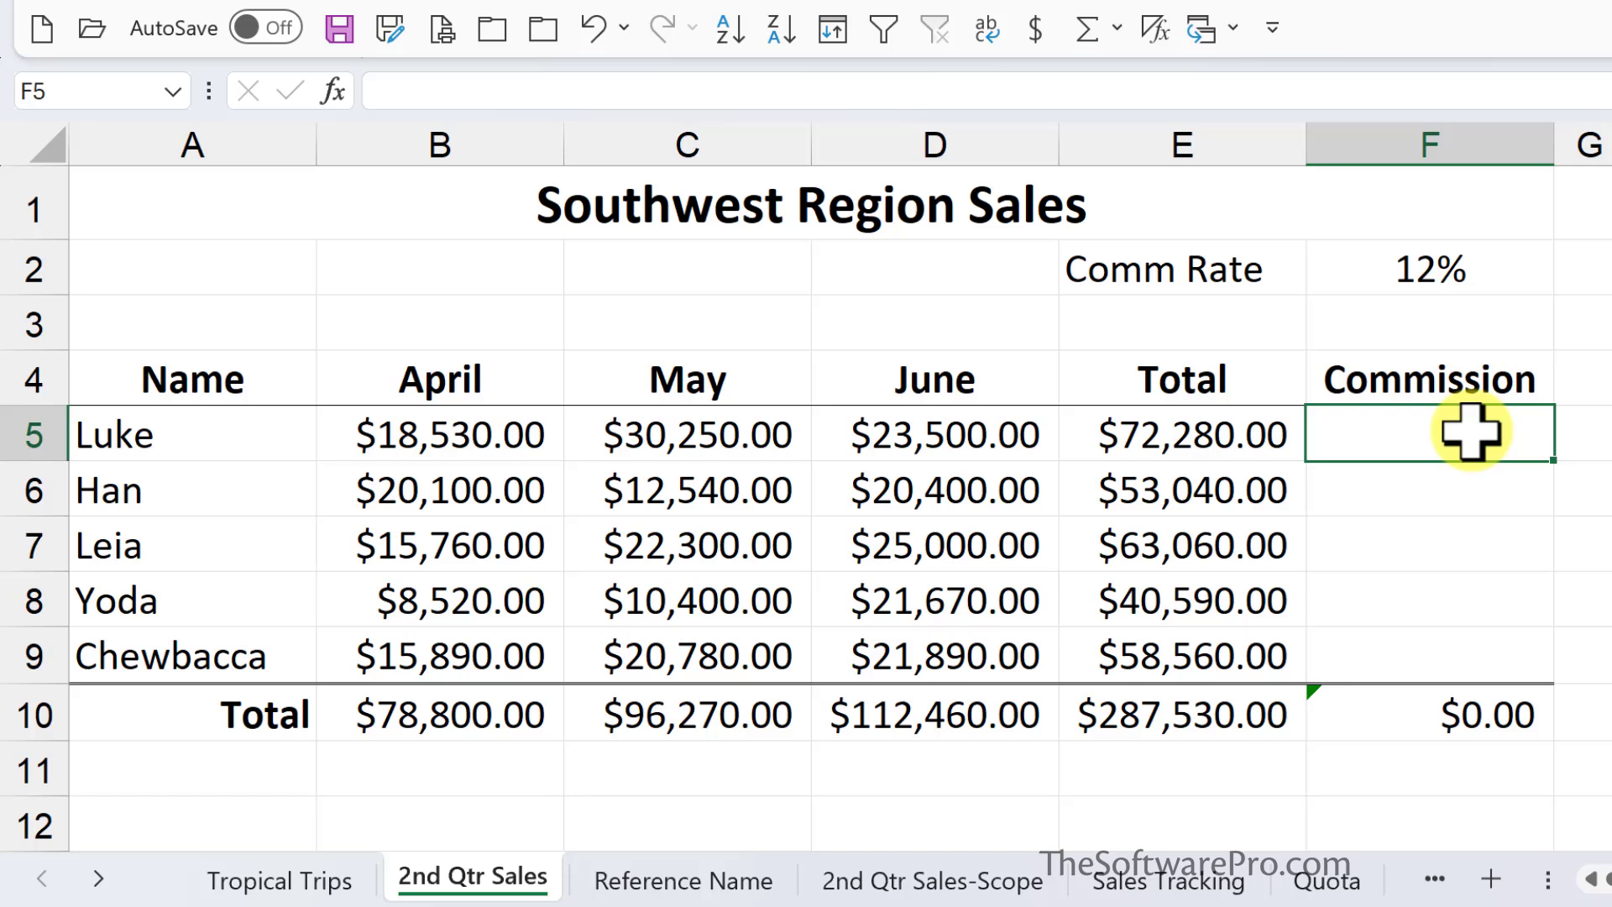
text(=)
key(Left)
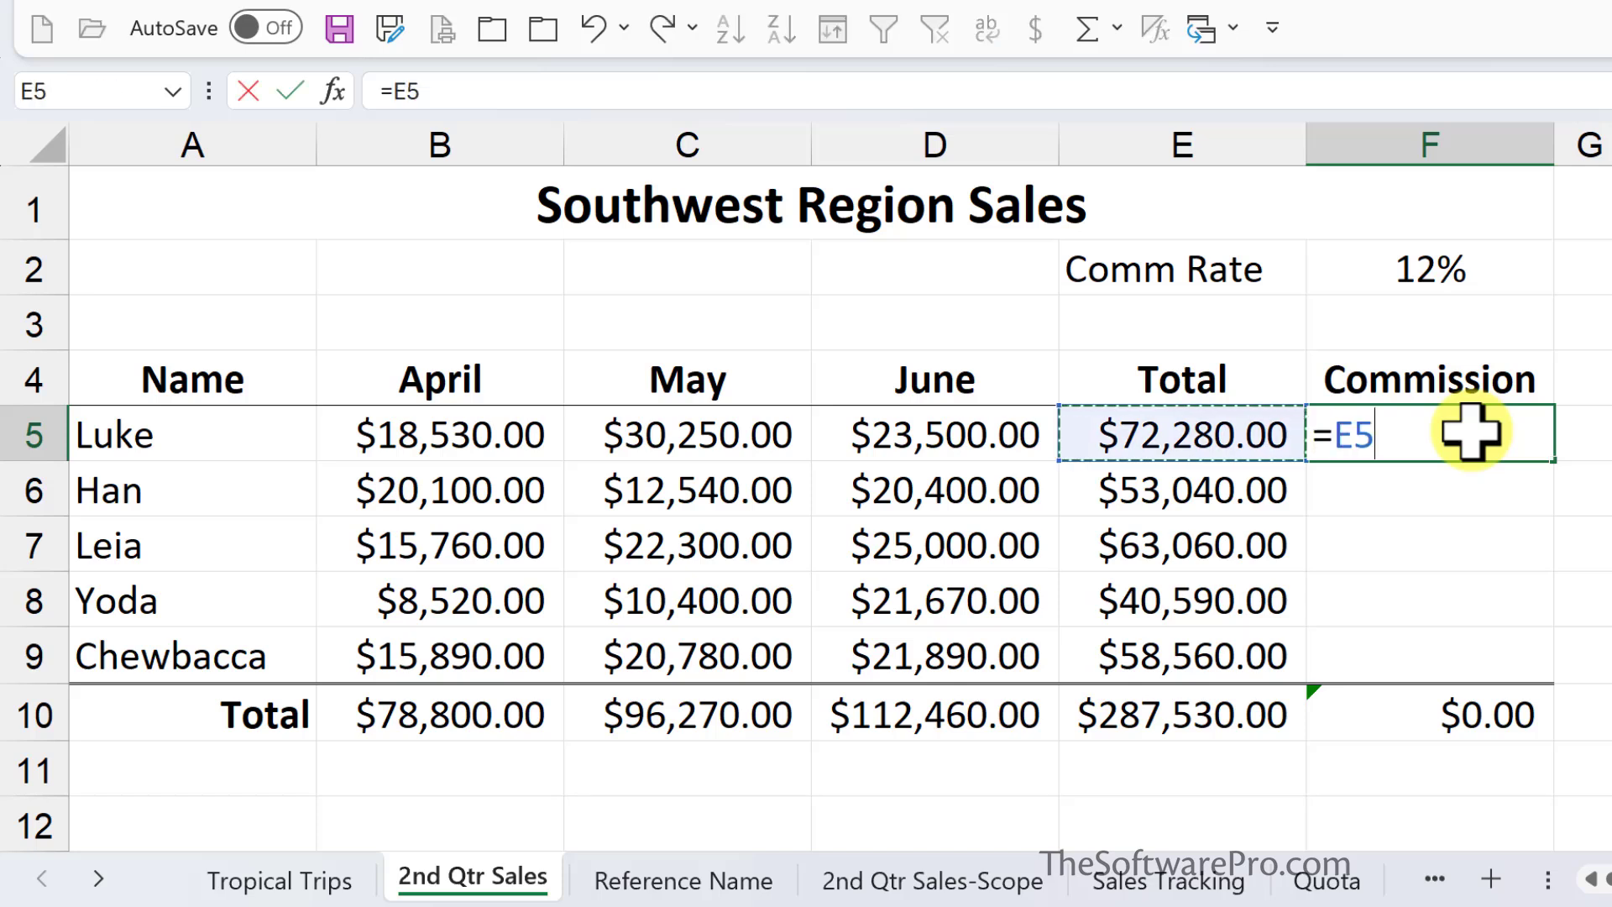
text(*)
click(1478, 267)
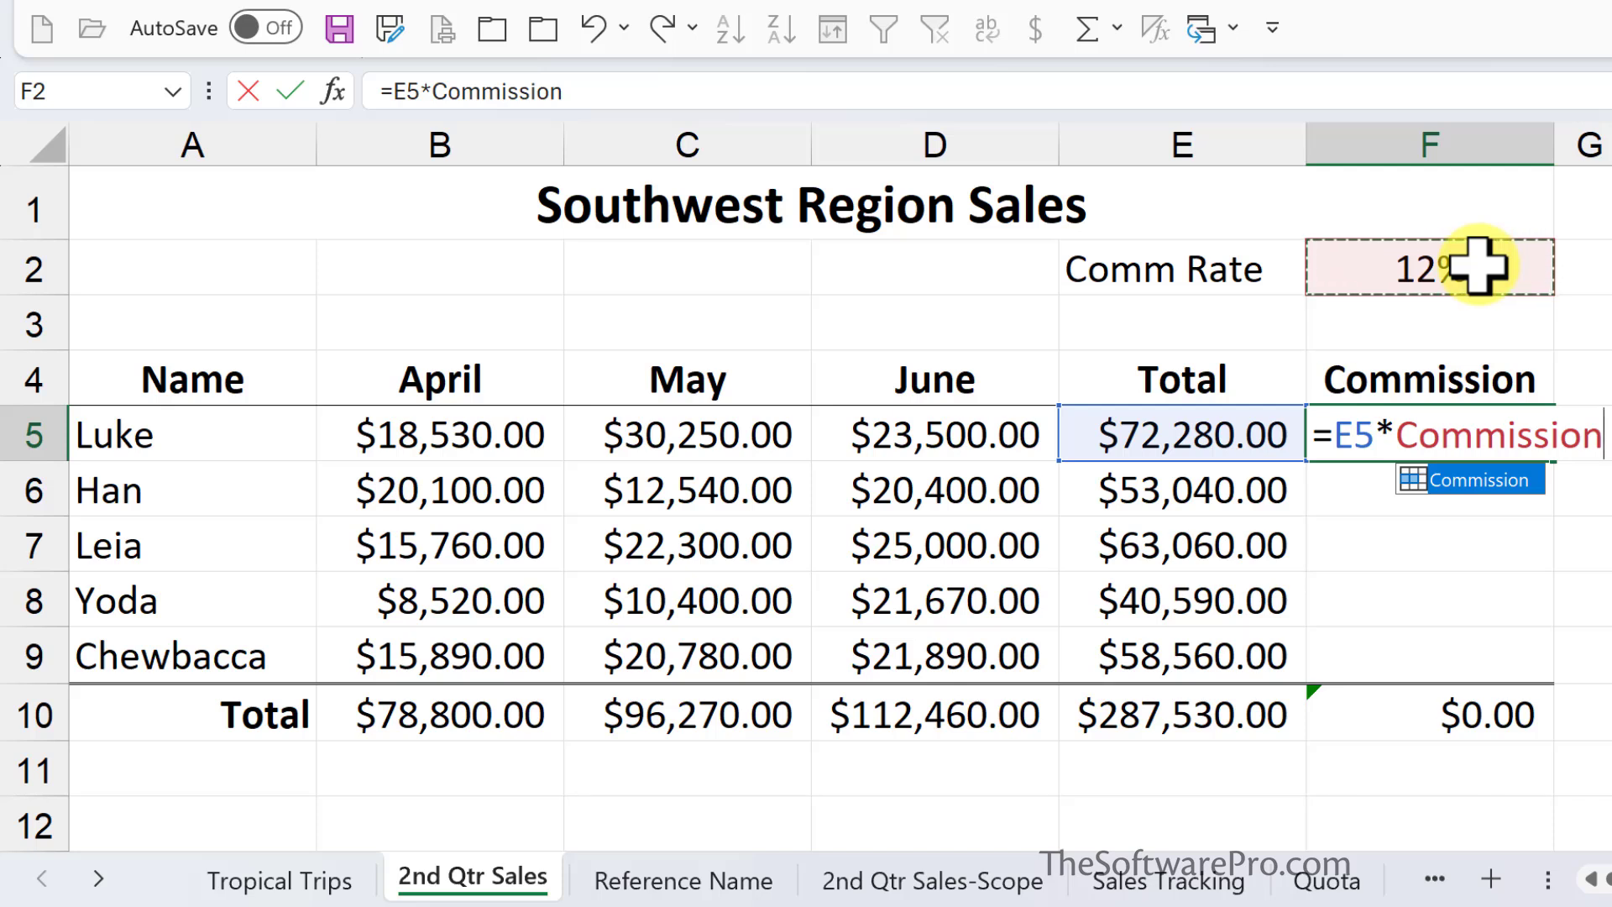
key(Return)
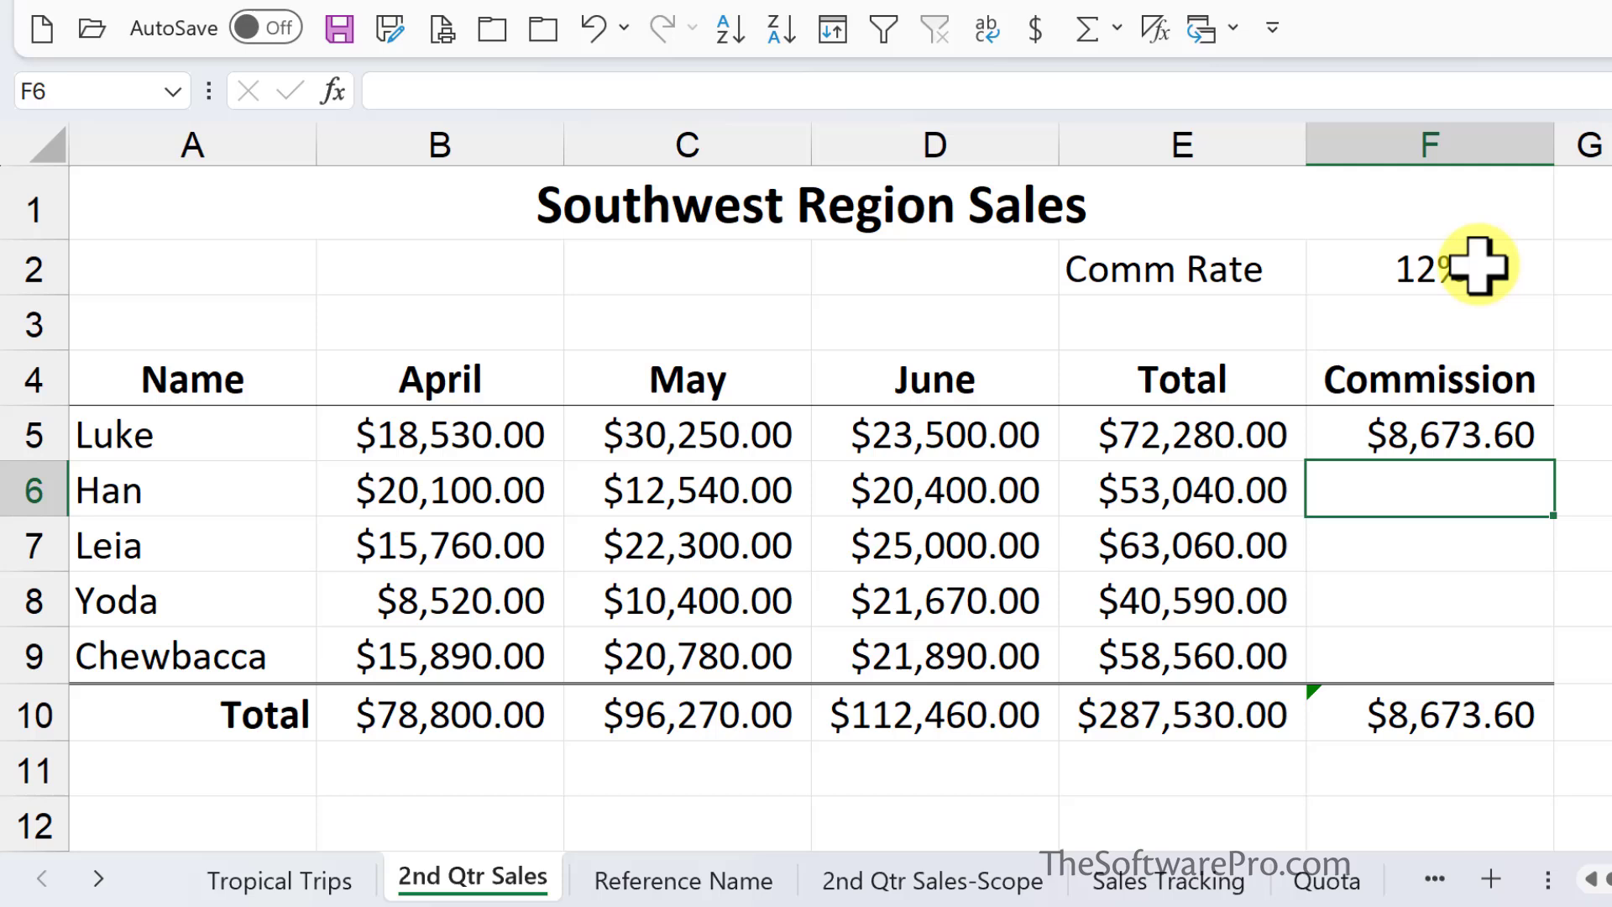
Fill the commission formula in F5 down through F9, and check the references in the F8 formula.
click(1530, 441)
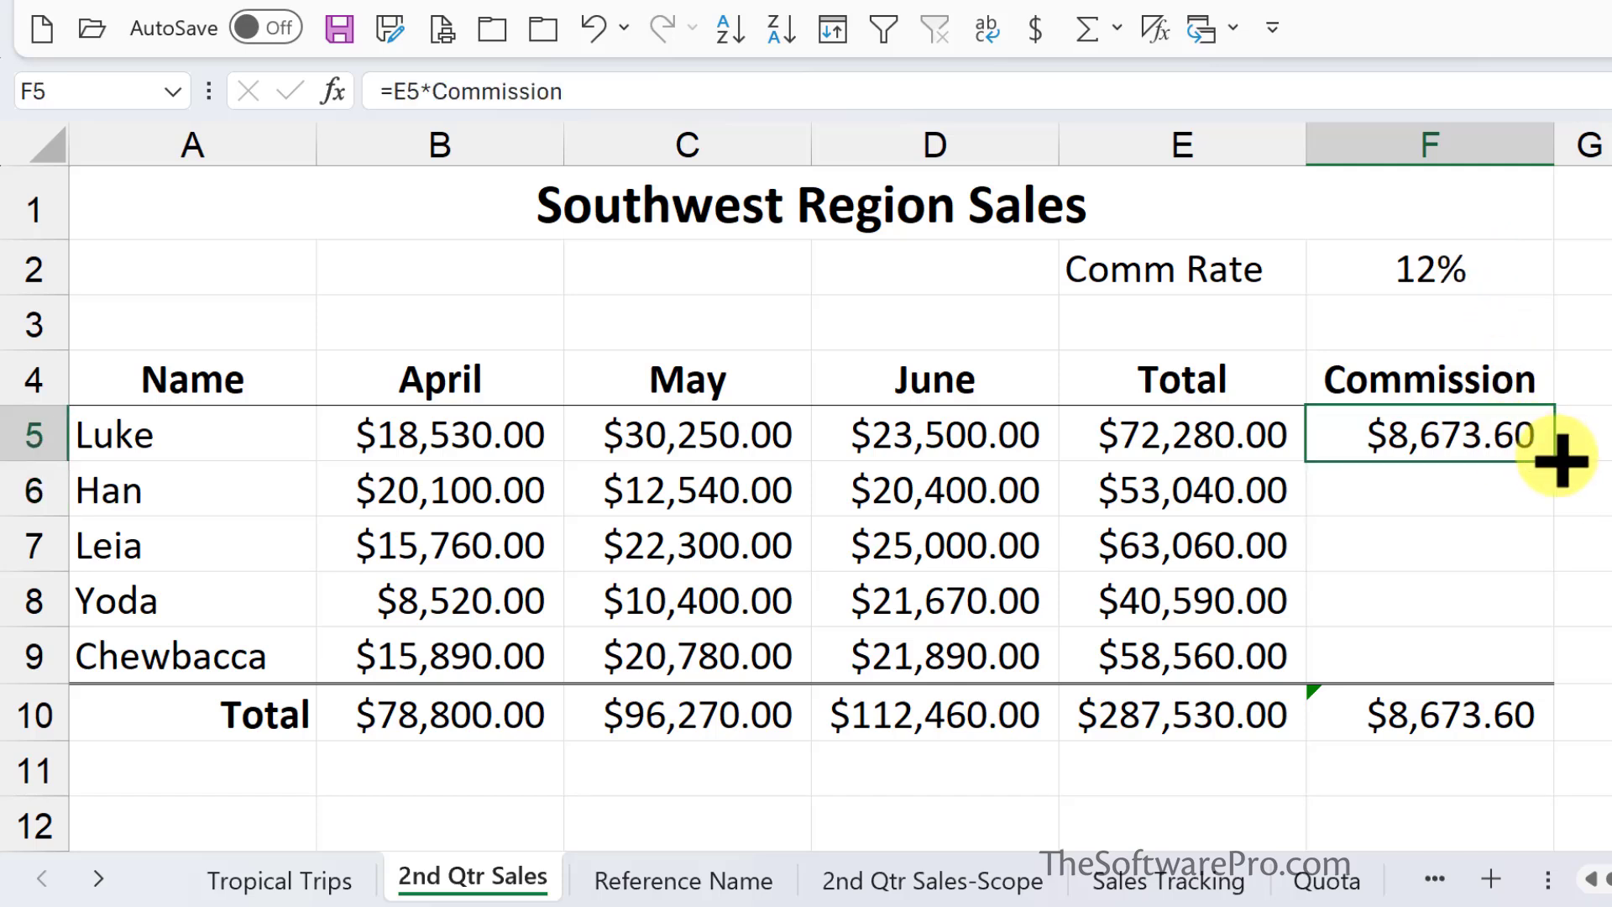
drag(1556, 459, 1517, 664)
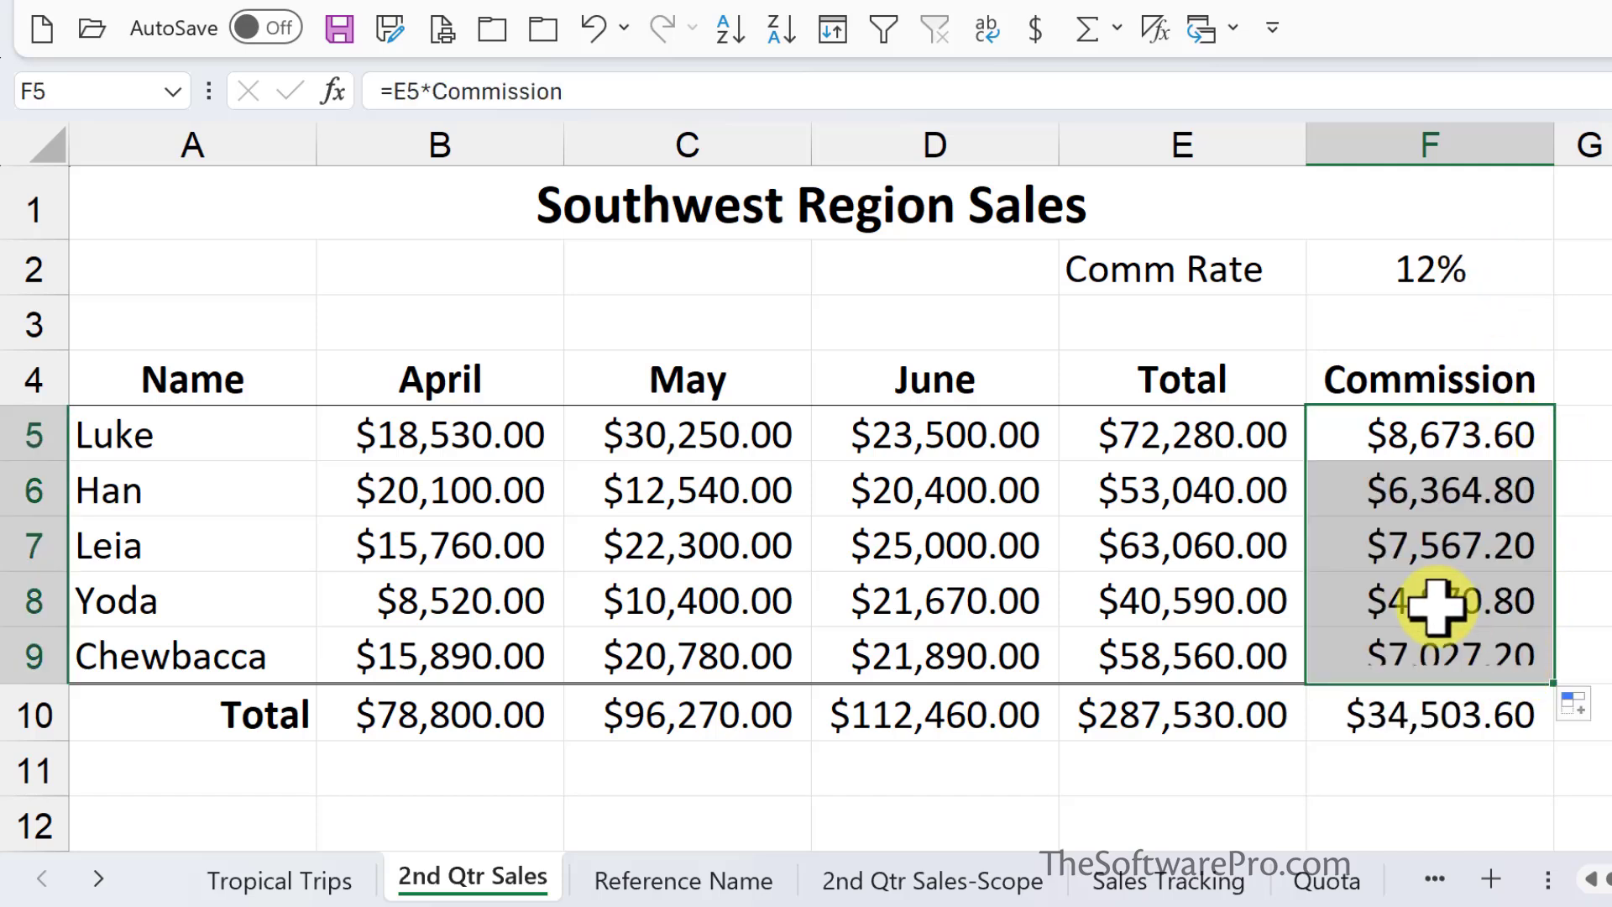
click(1436, 605)
key(F2)
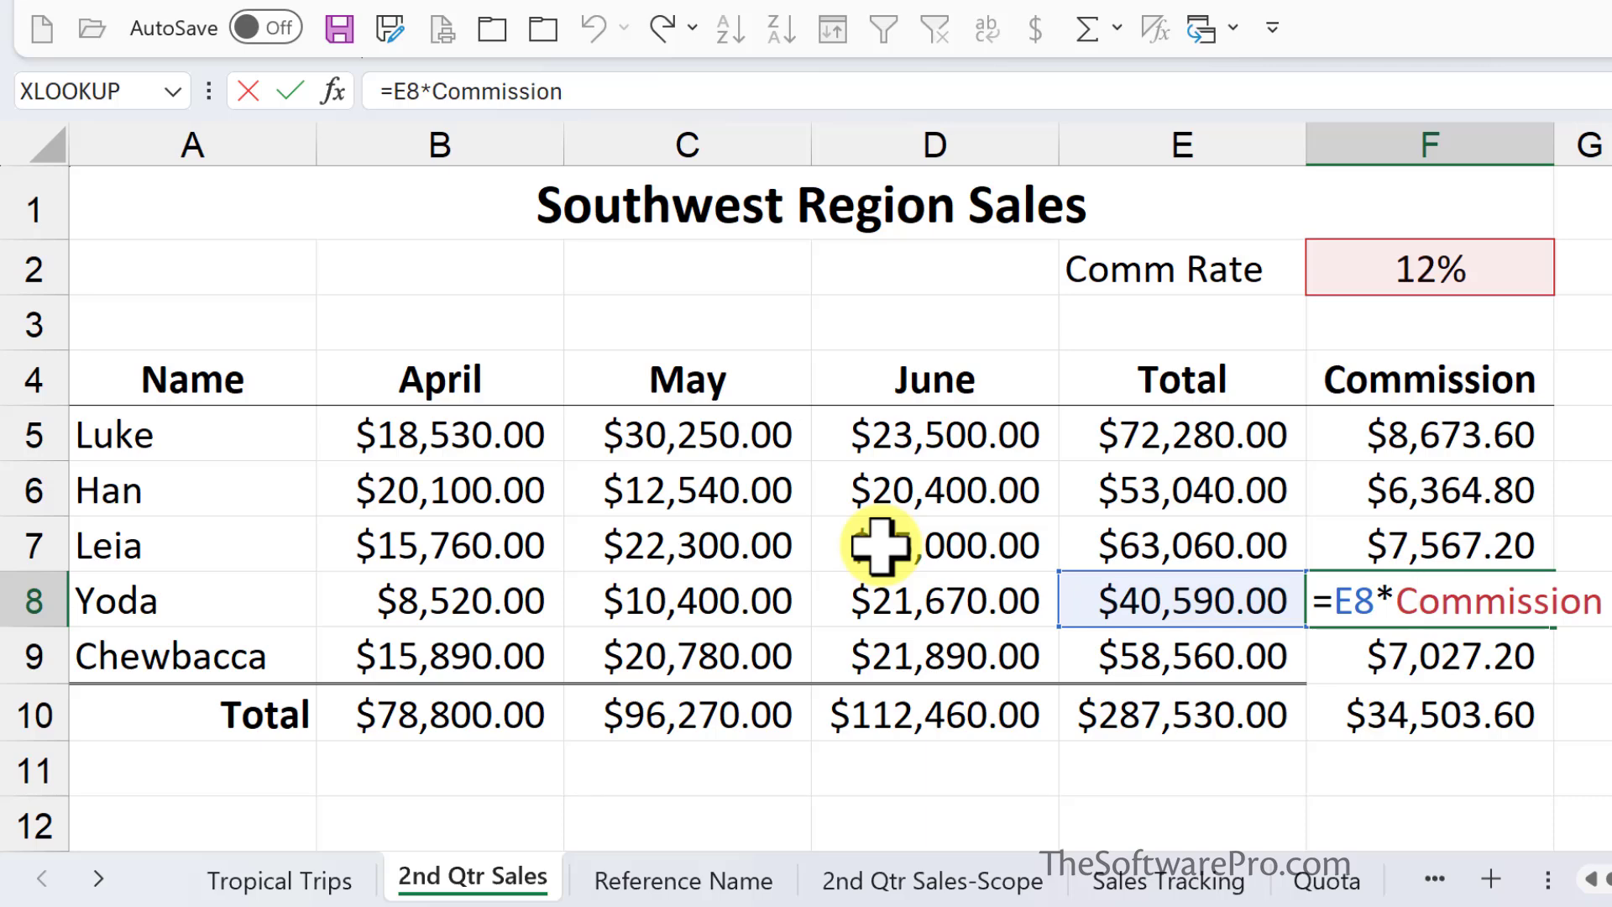
key(ctrl+Return)
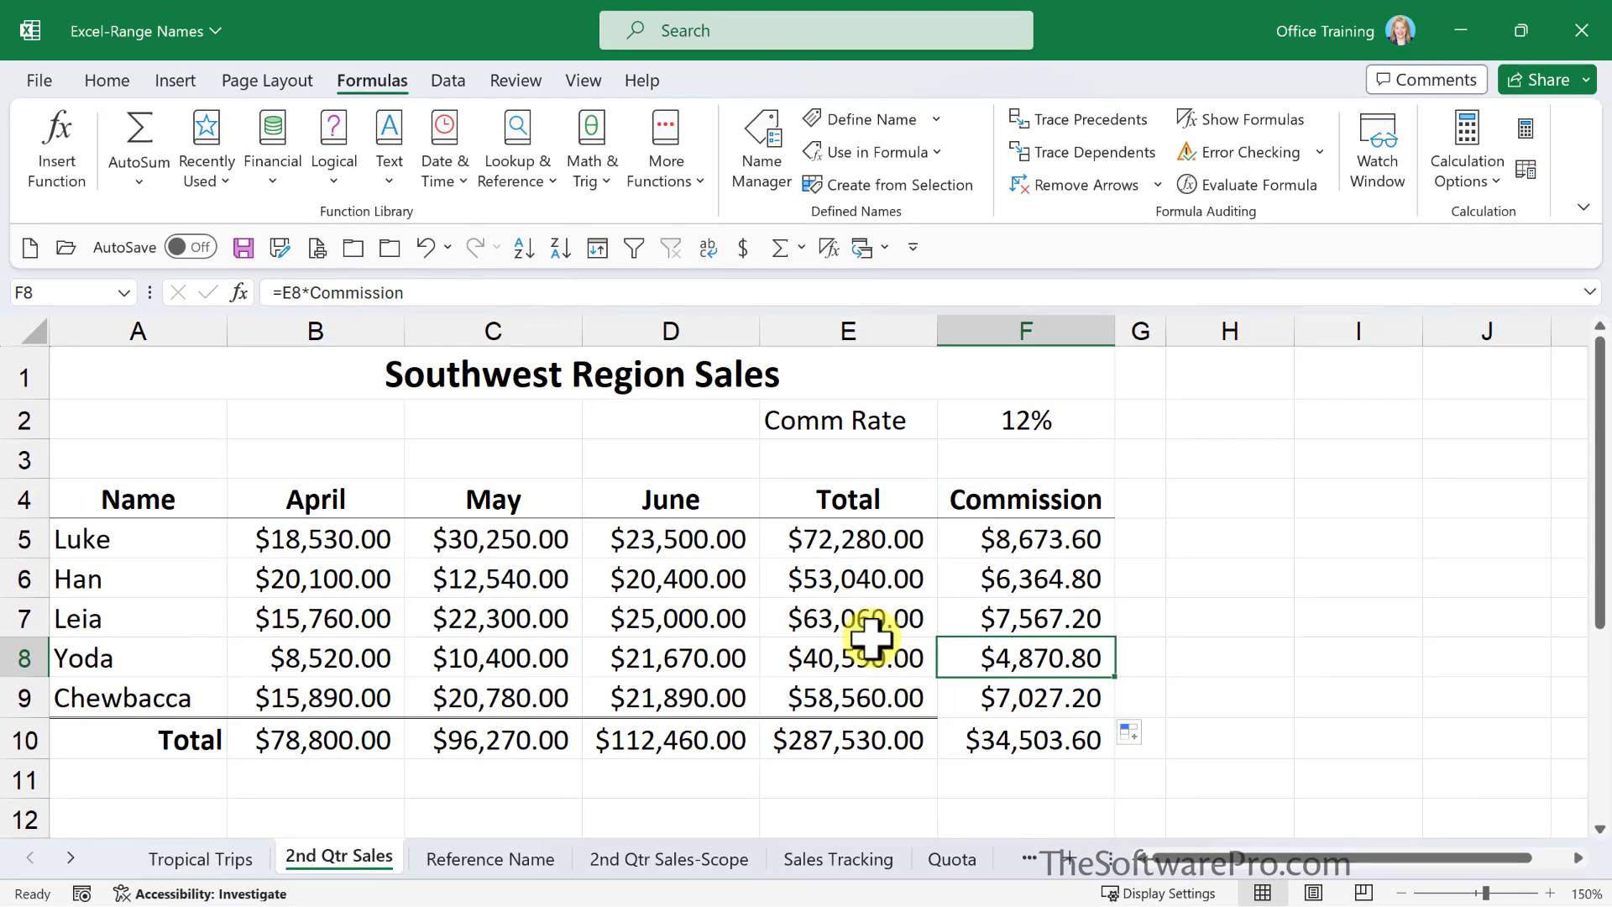
Copy the cell formatting of E9 onto the last salesperson's commission cell F9 with Format Painter.
click(868, 697)
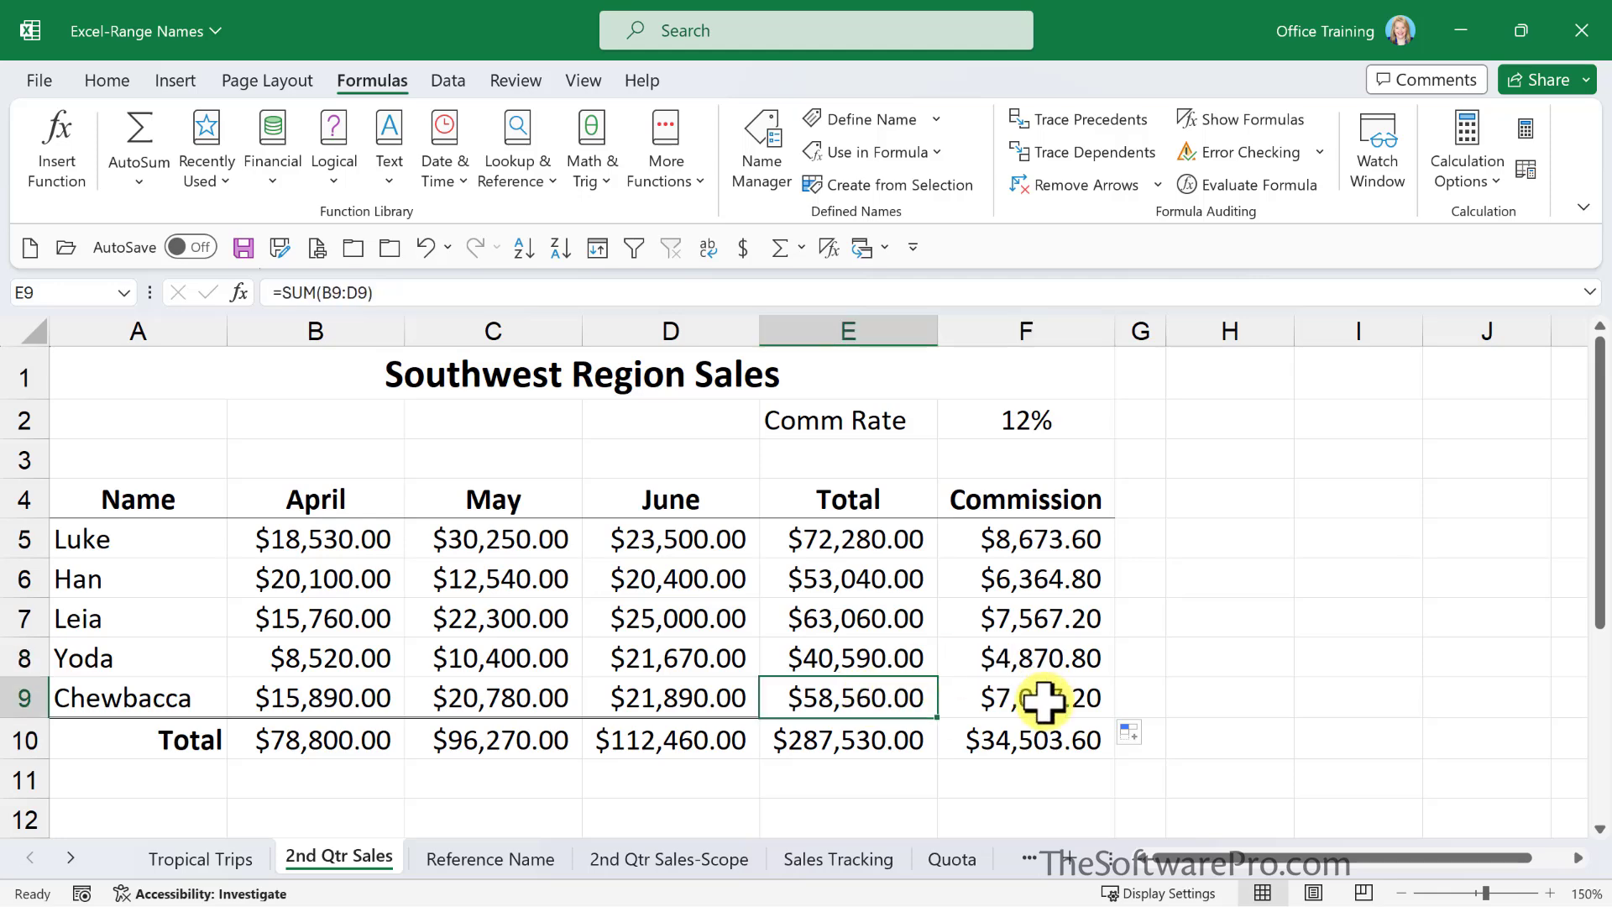
click(121, 84)
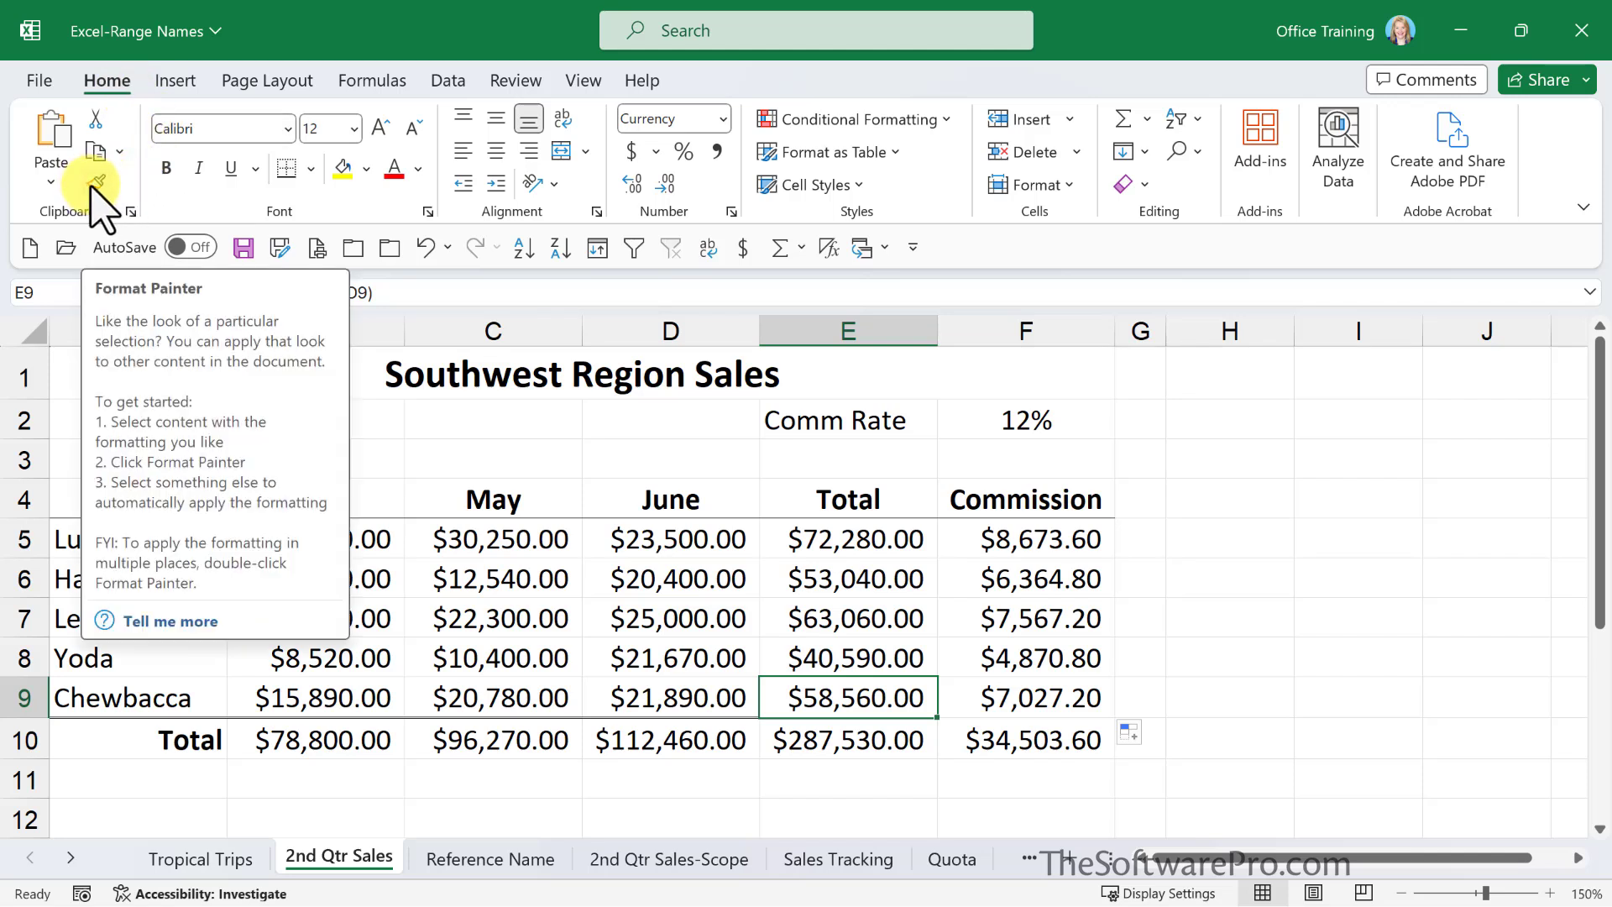
click(94, 183)
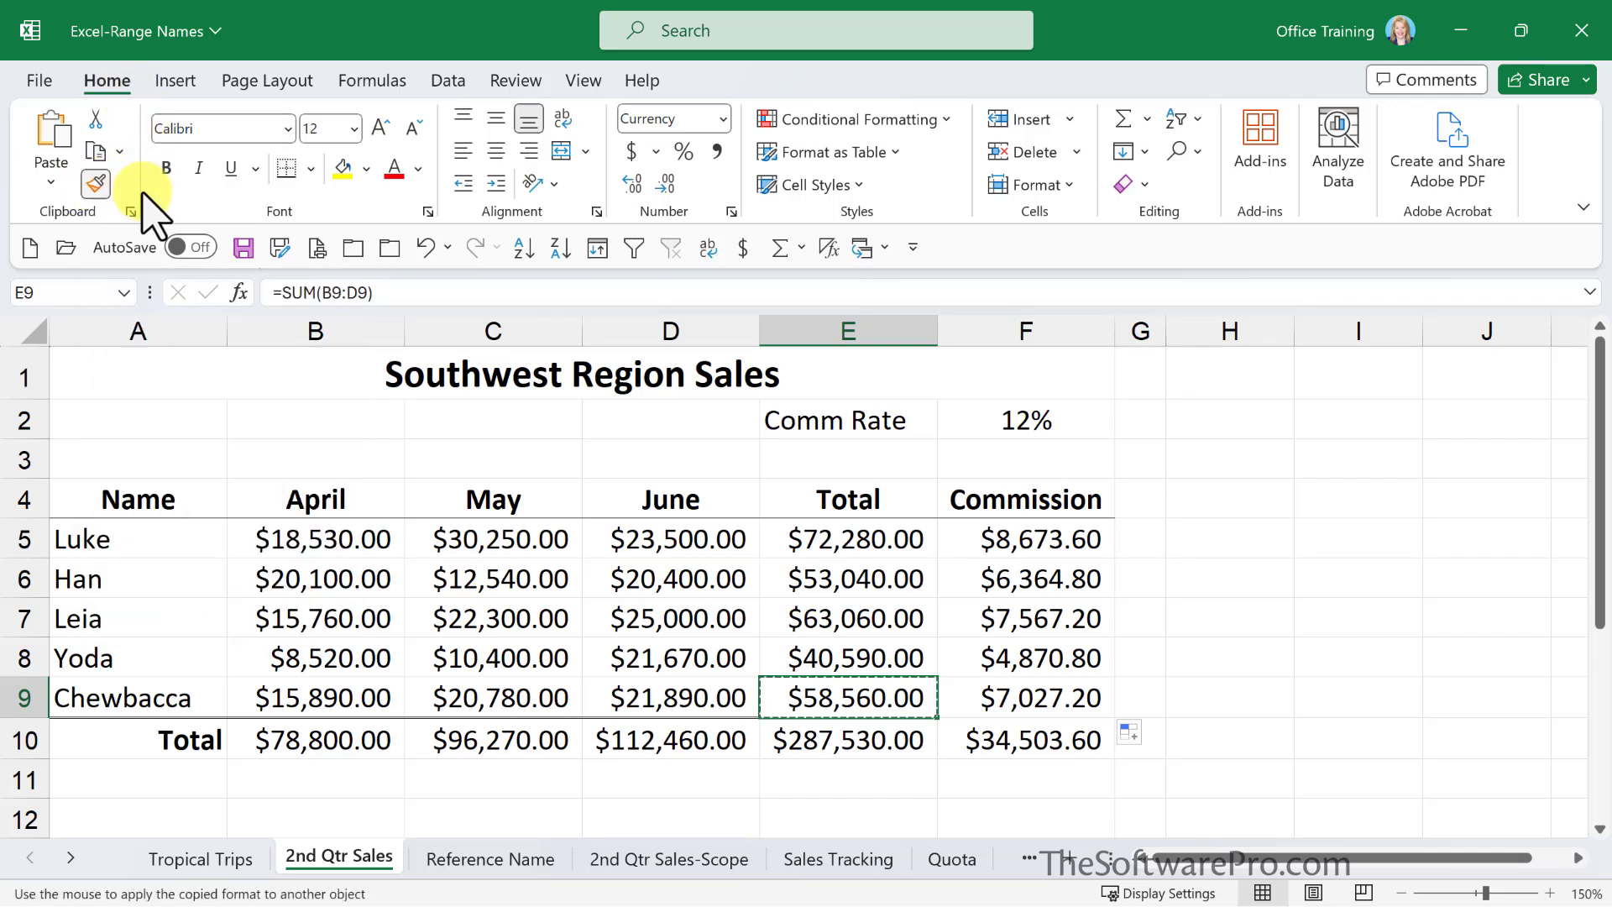
click(1003, 697)
click(847, 650)
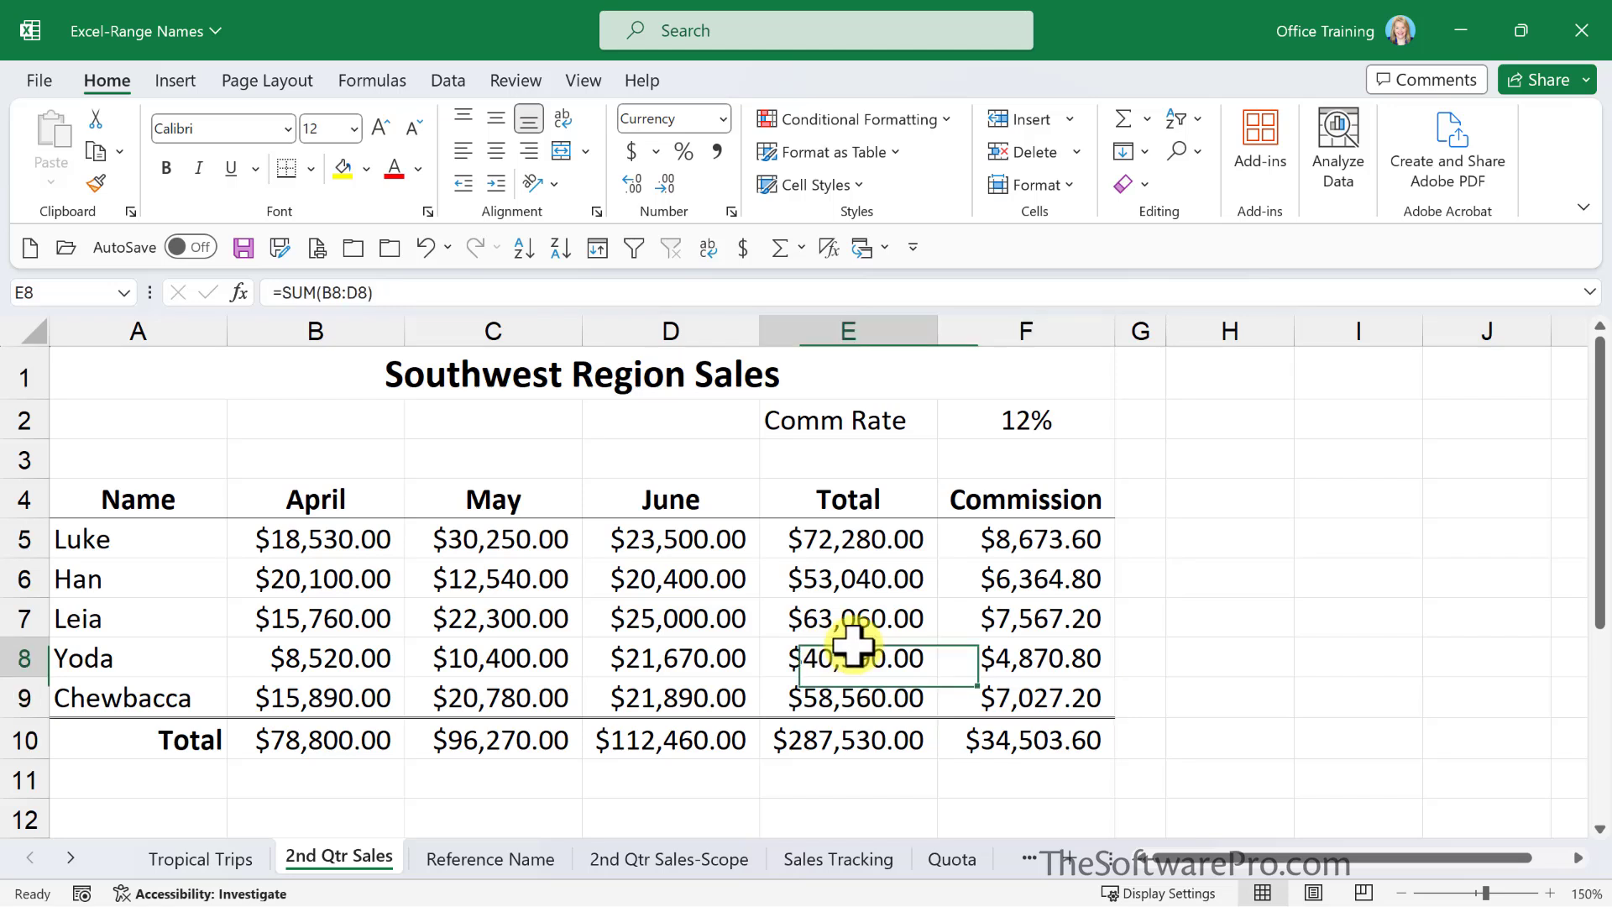
click(170, 534)
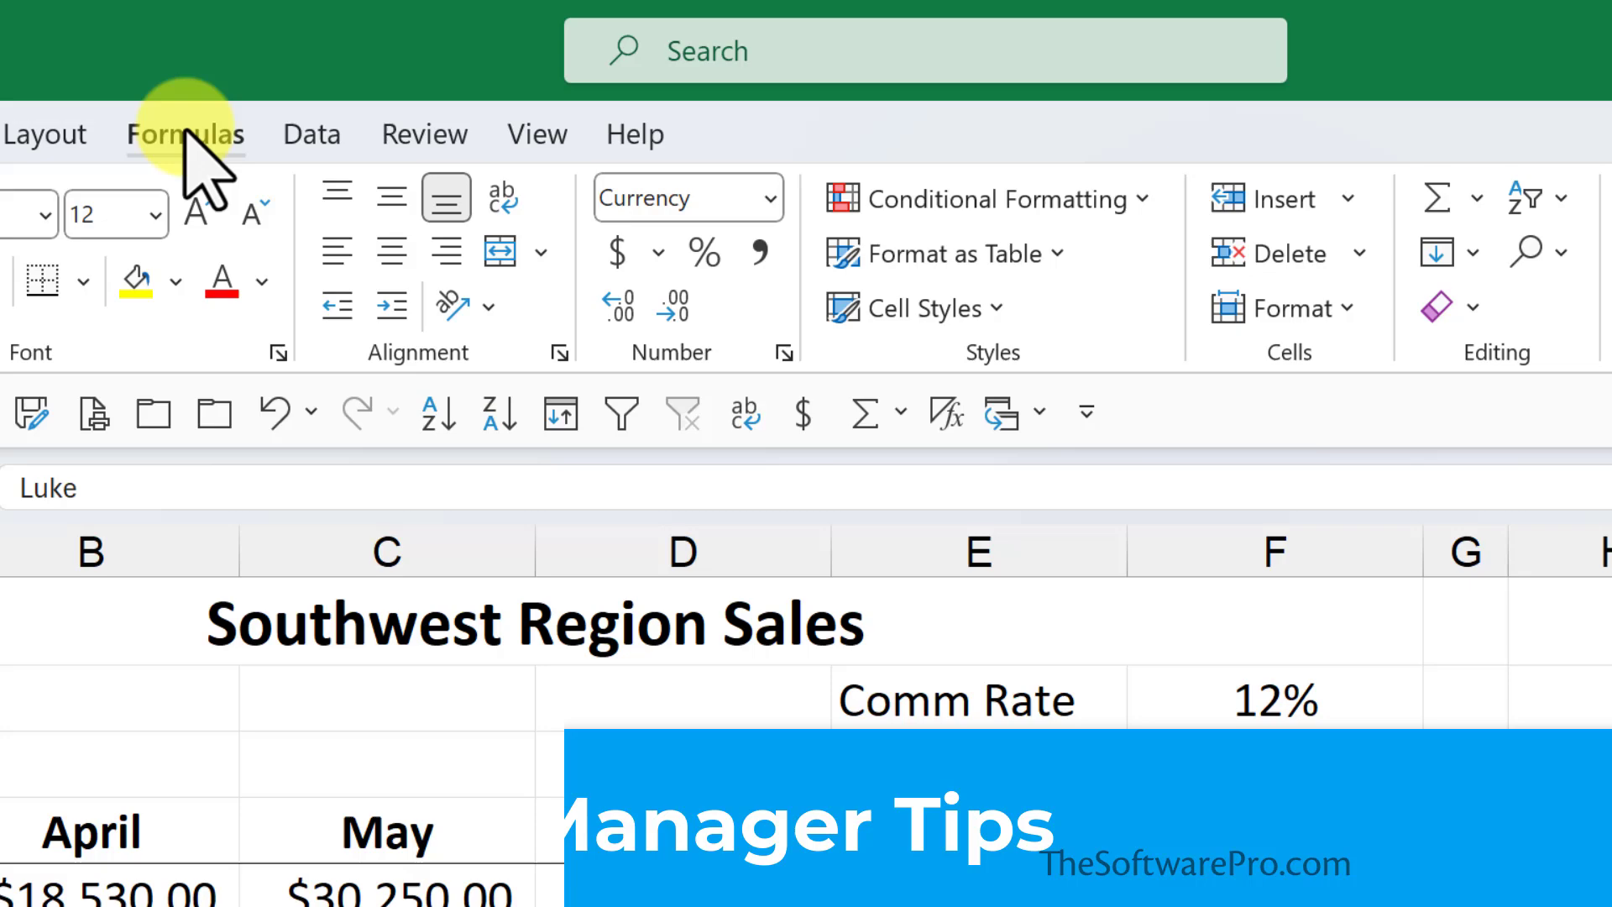
Open the Name Manager, enlarge its window, and sort the defined names alphabetically by name.
click(369, 84)
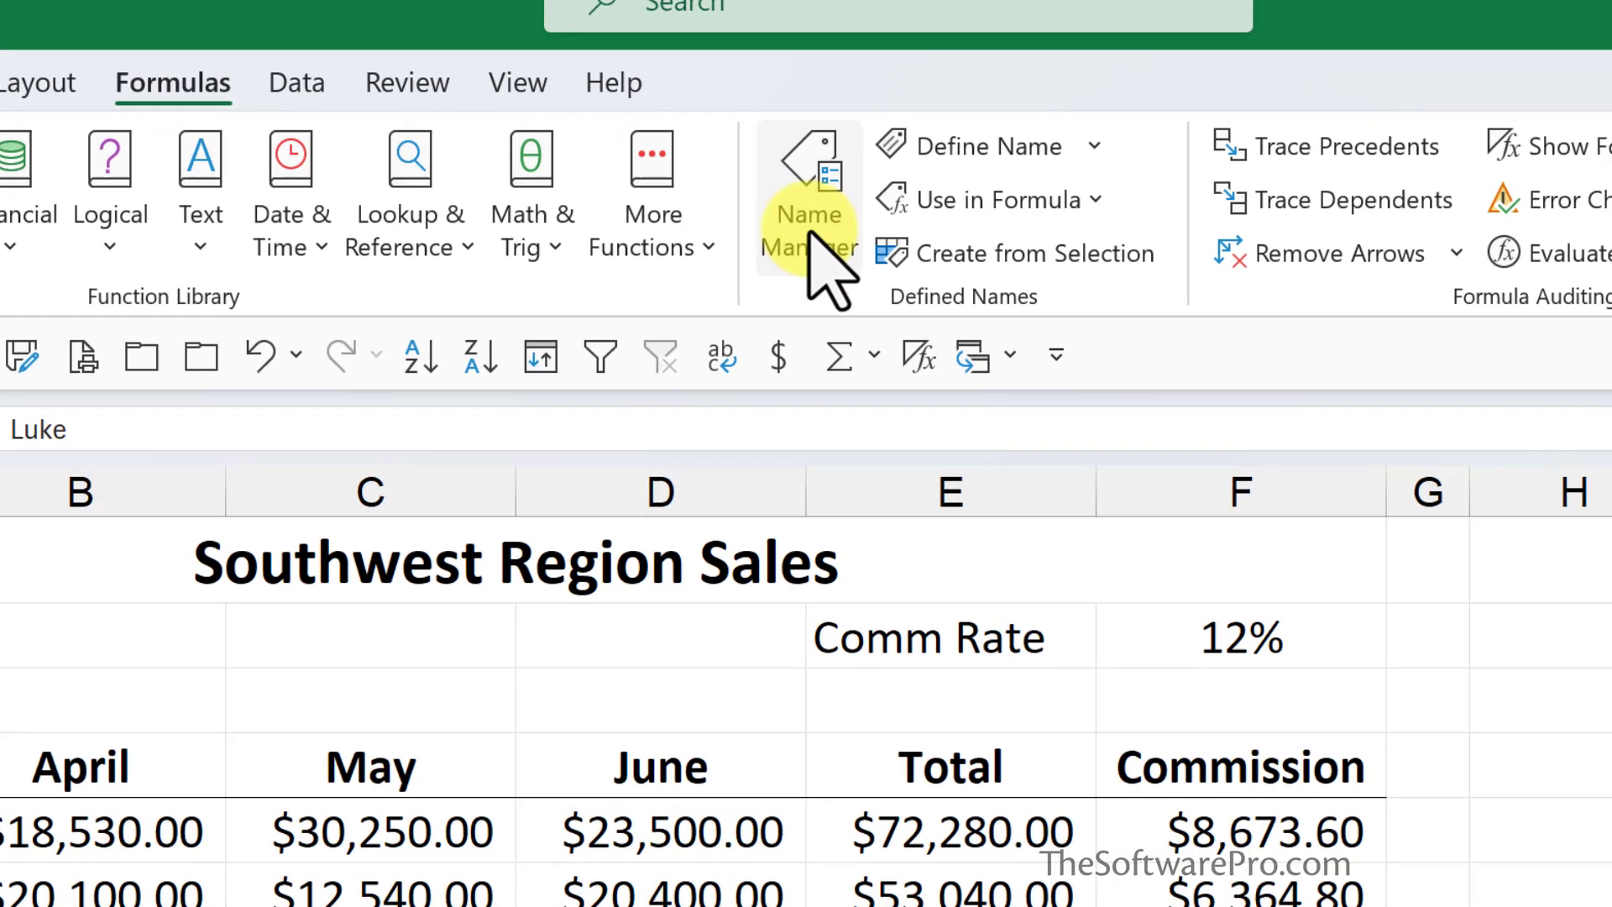
click(835, 269)
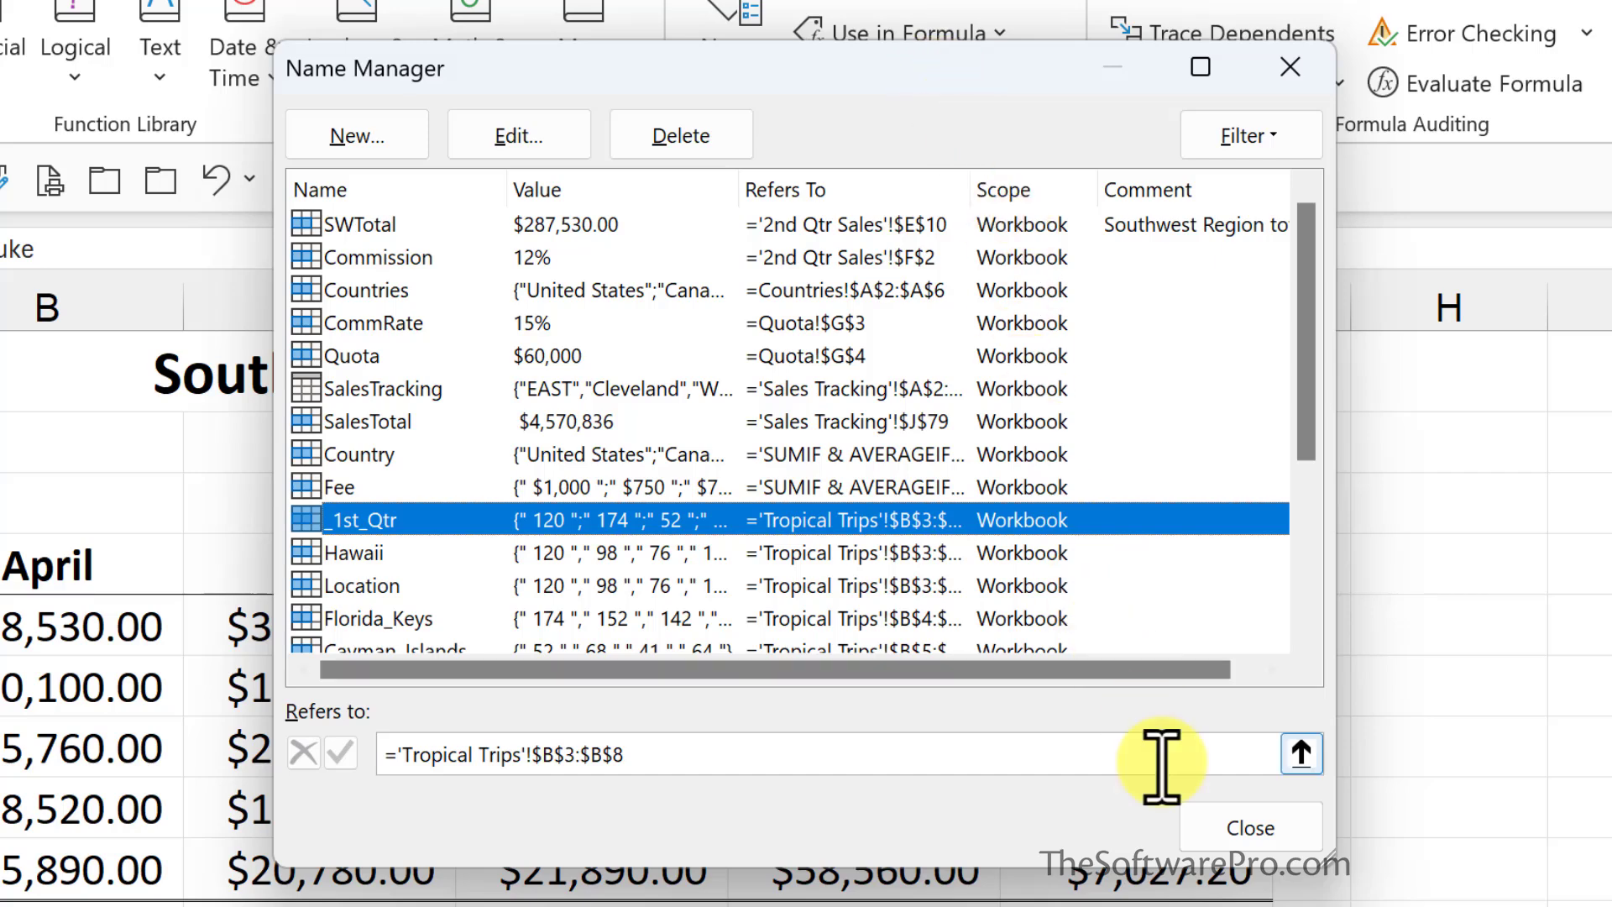
drag(1333, 865, 1581, 870)
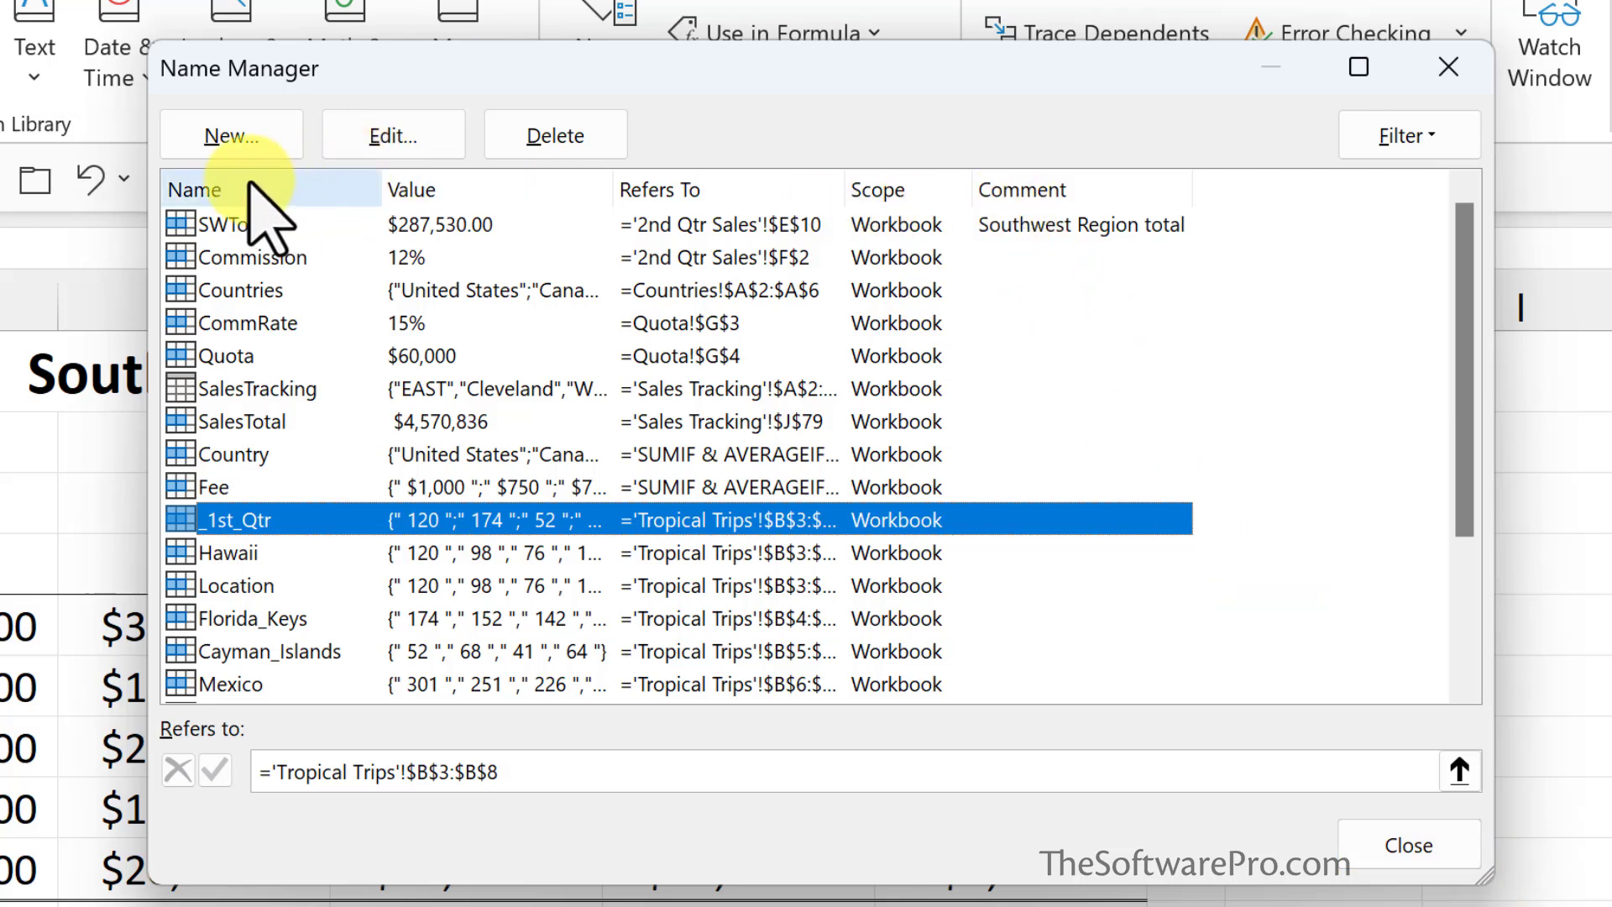
click(195, 190)
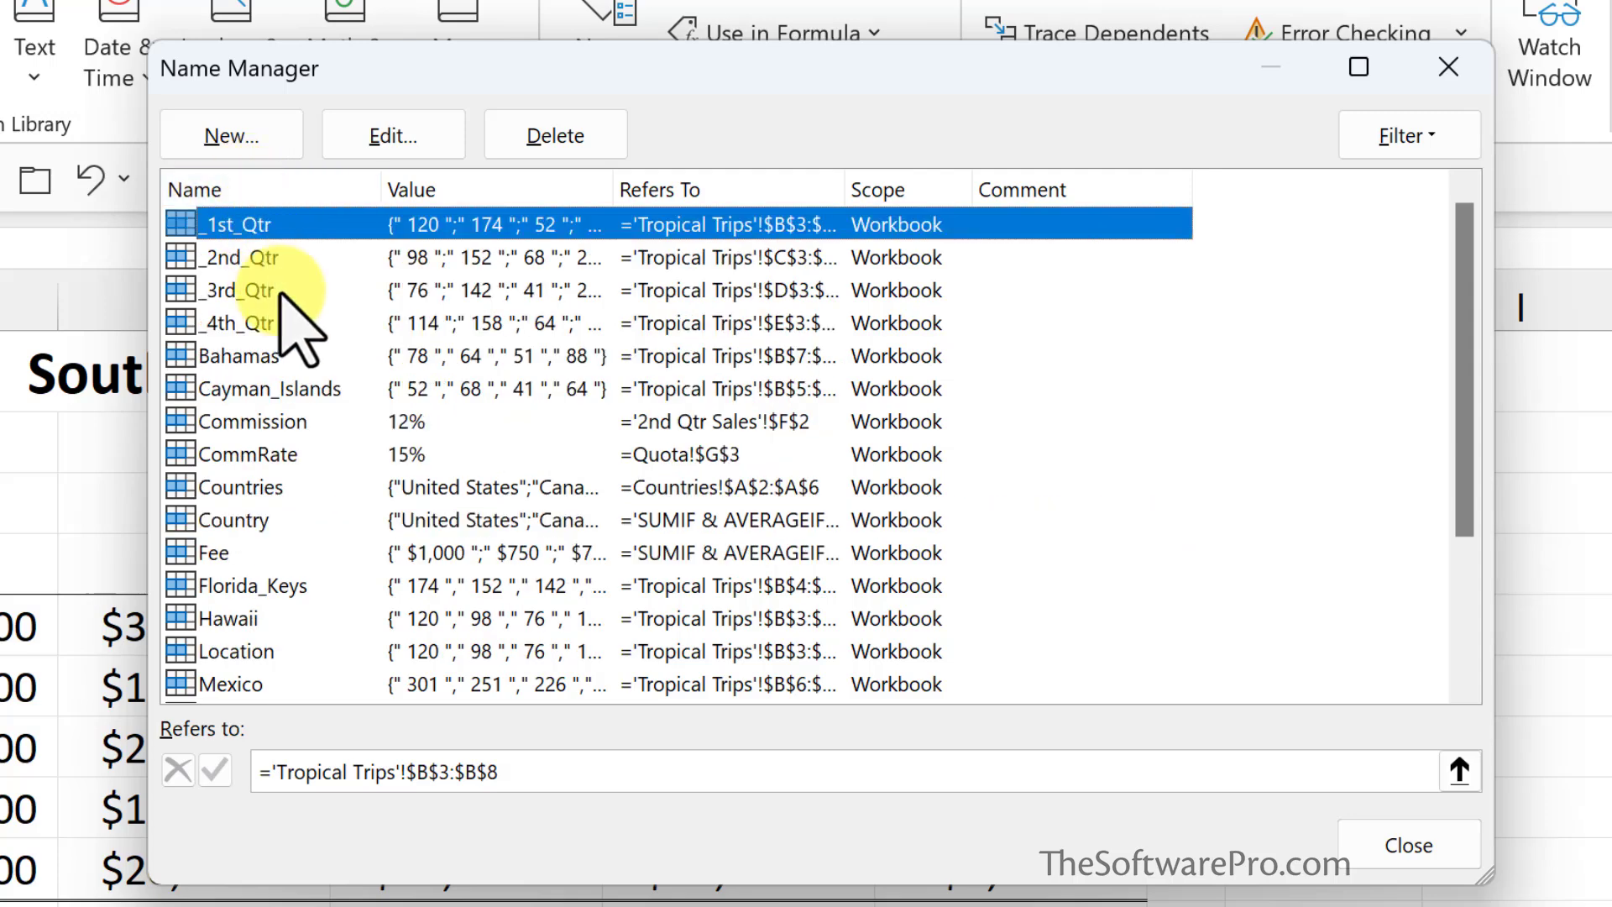
Delete the defined name TripsTotal, select the Commission name to see its reference, and close the Name Manager.
scroll(284, 581, down, 2)
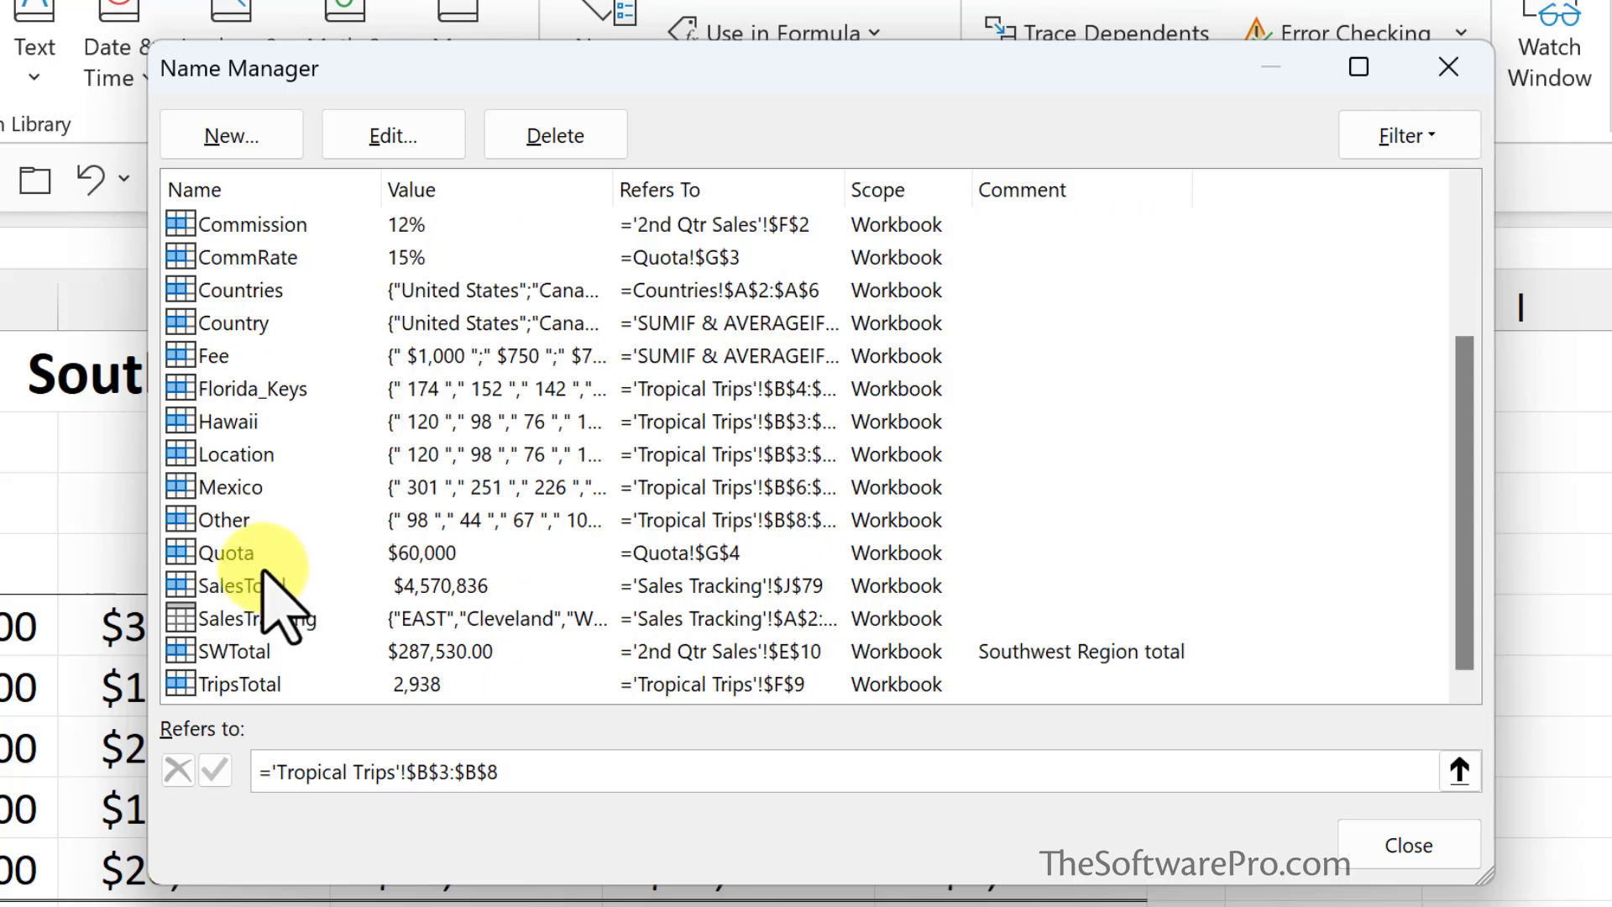
click(244, 685)
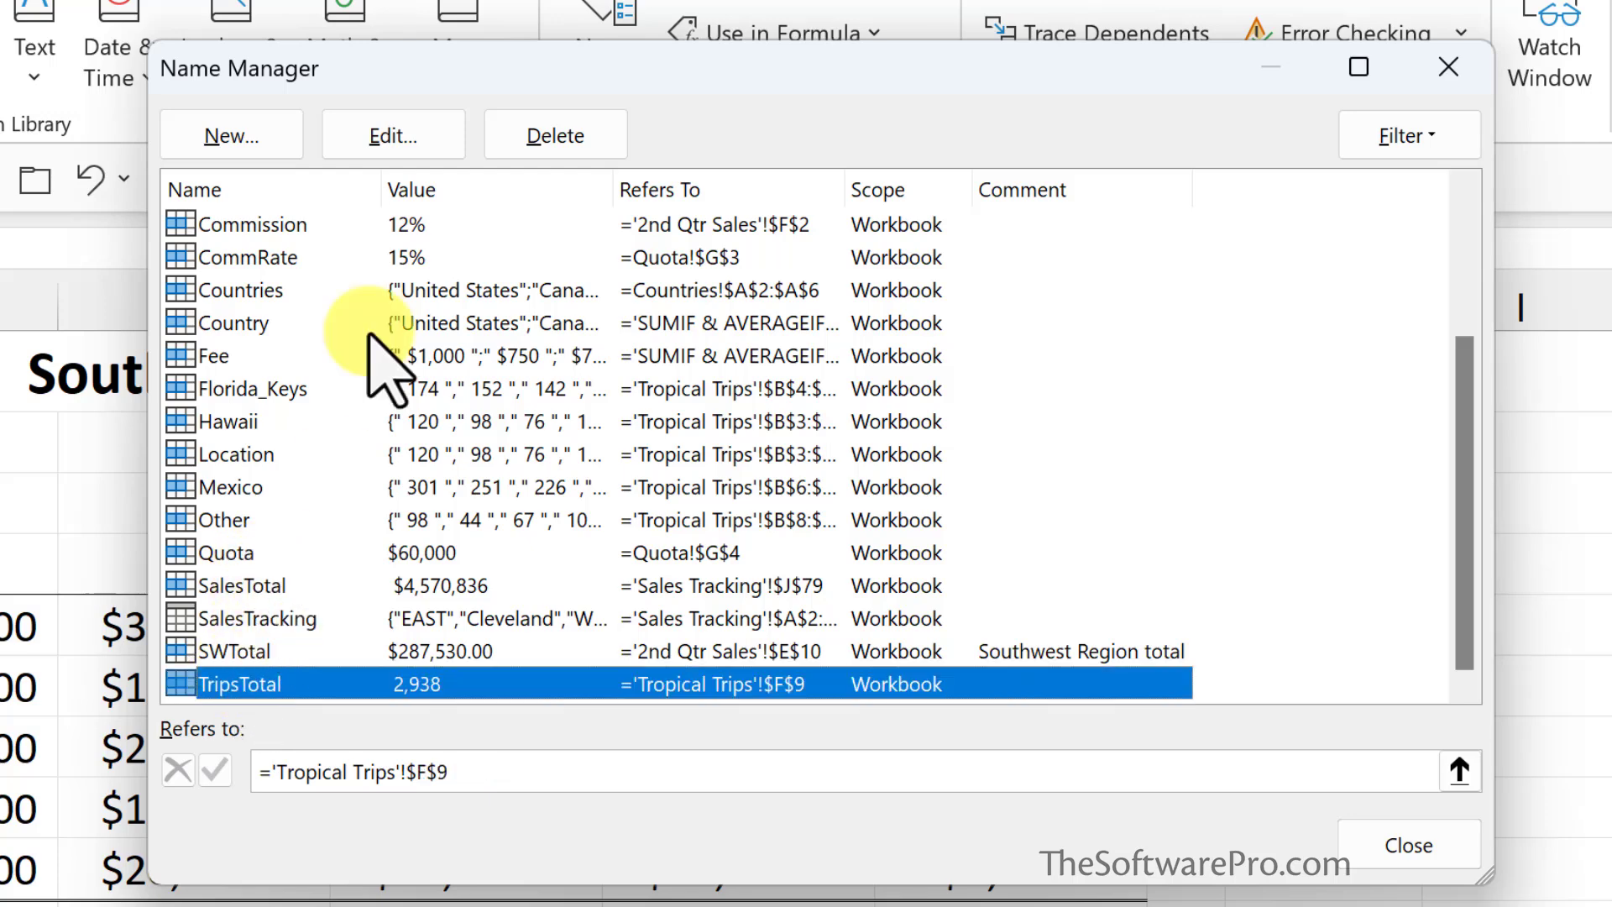
click(564, 138)
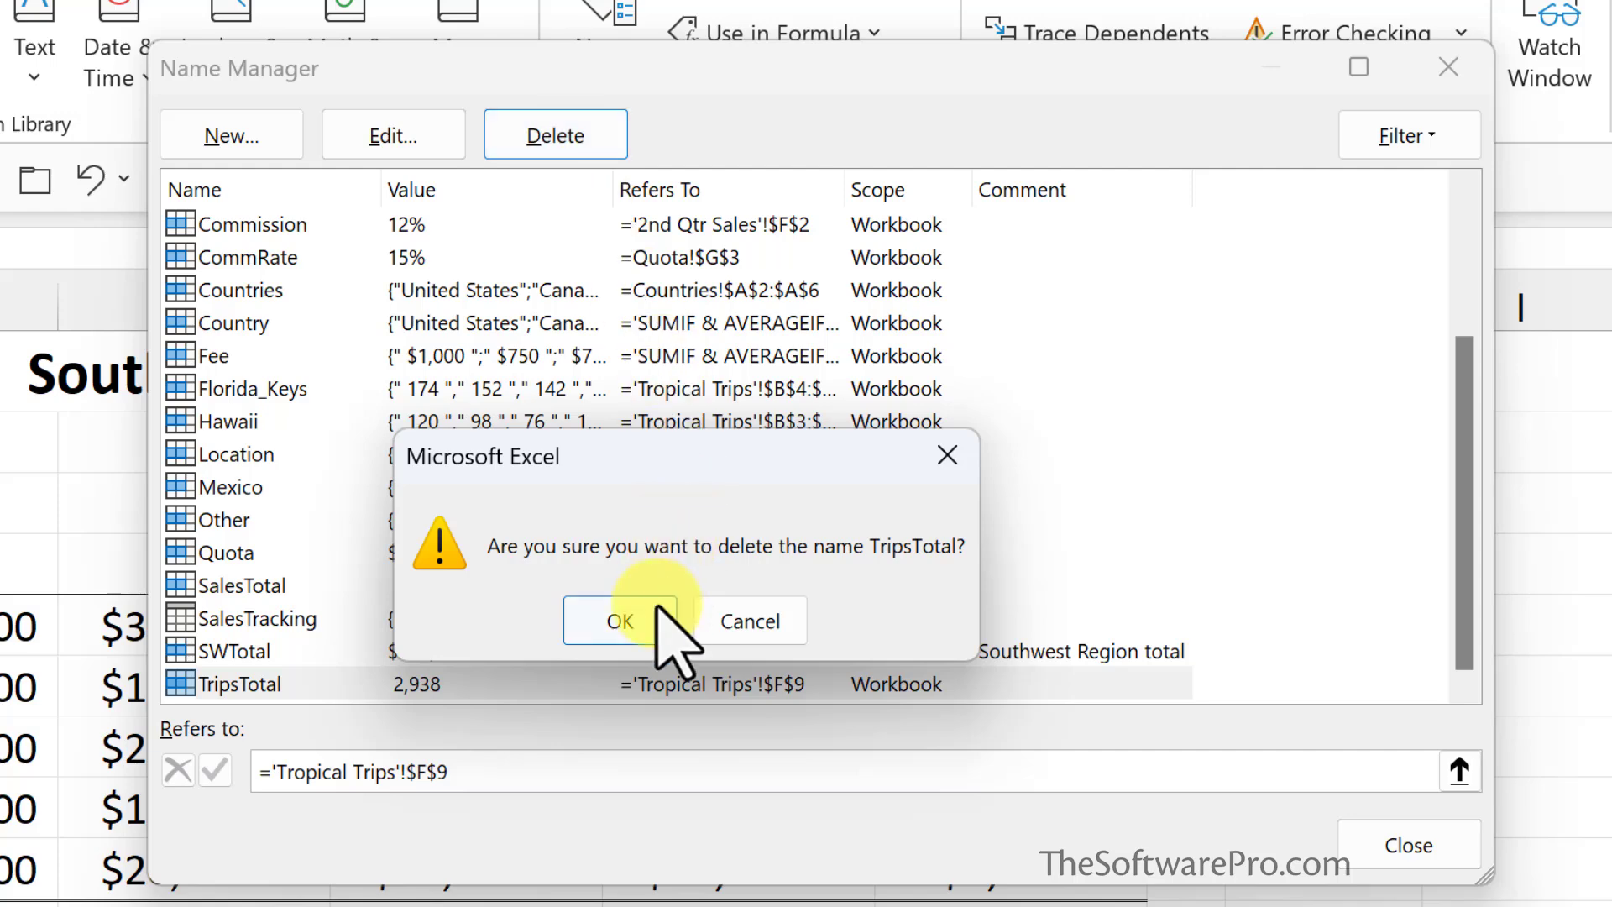
click(621, 623)
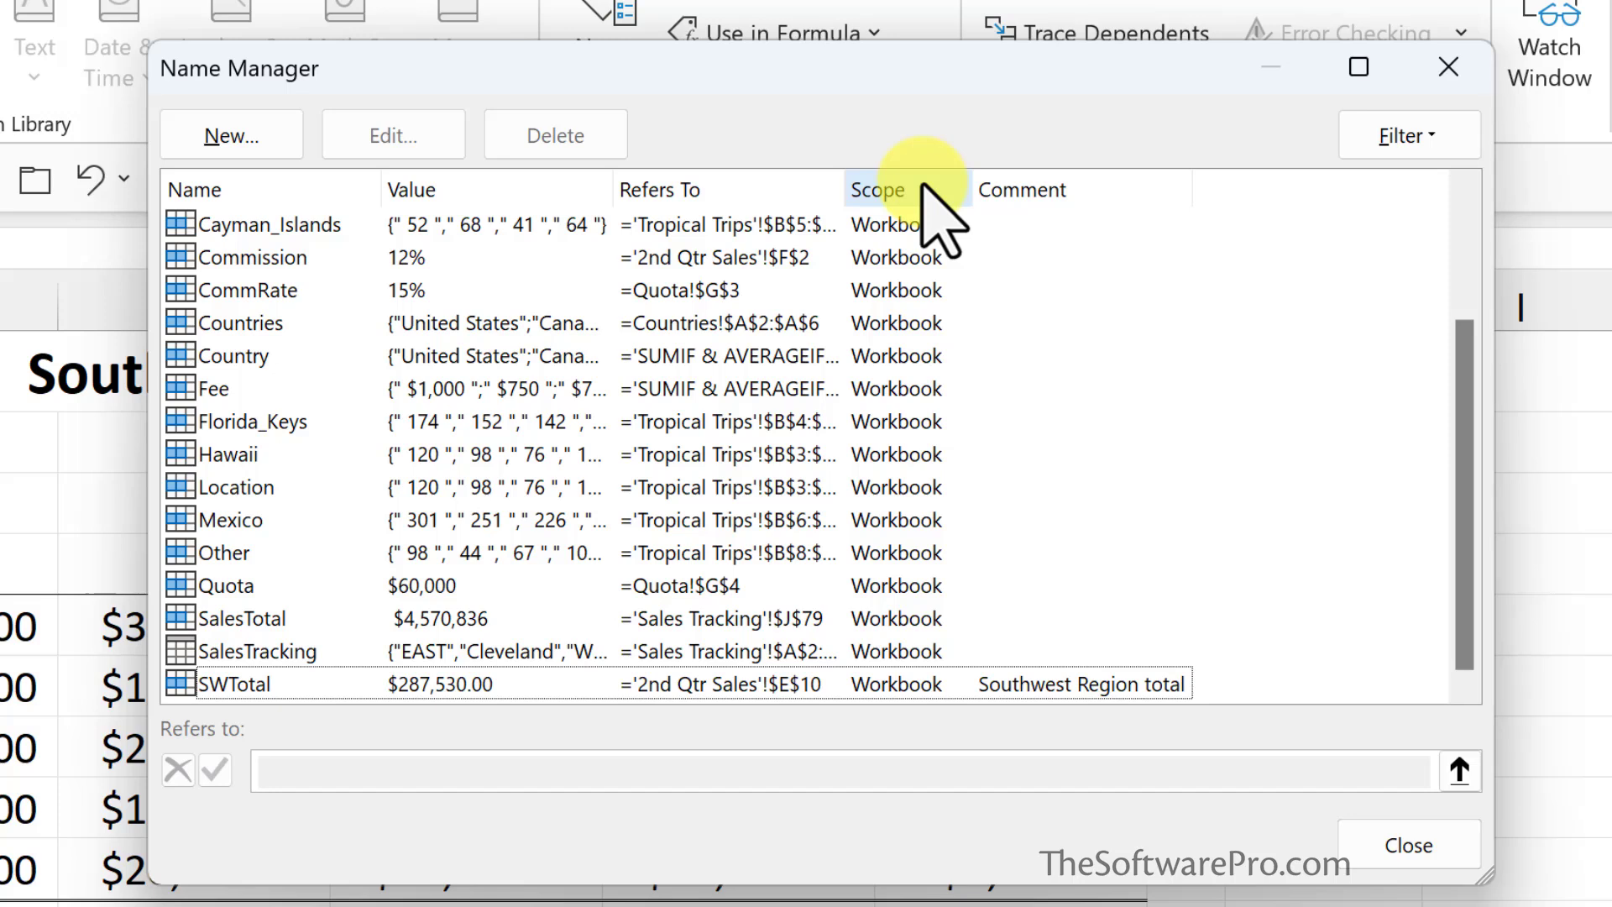
click(252, 261)
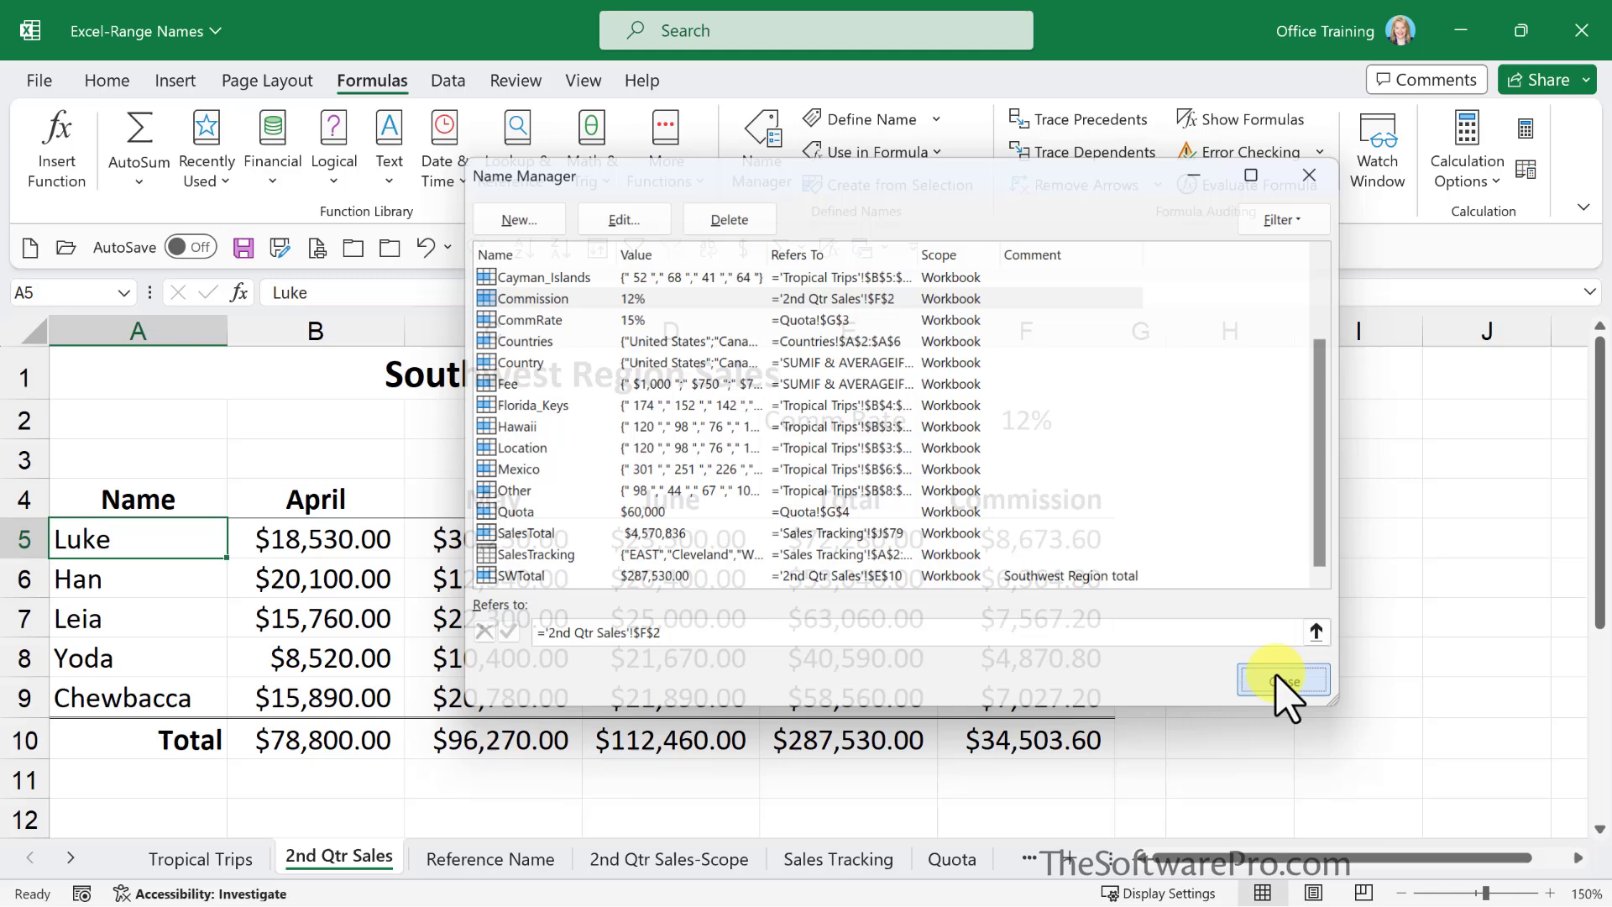
click(1301, 702)
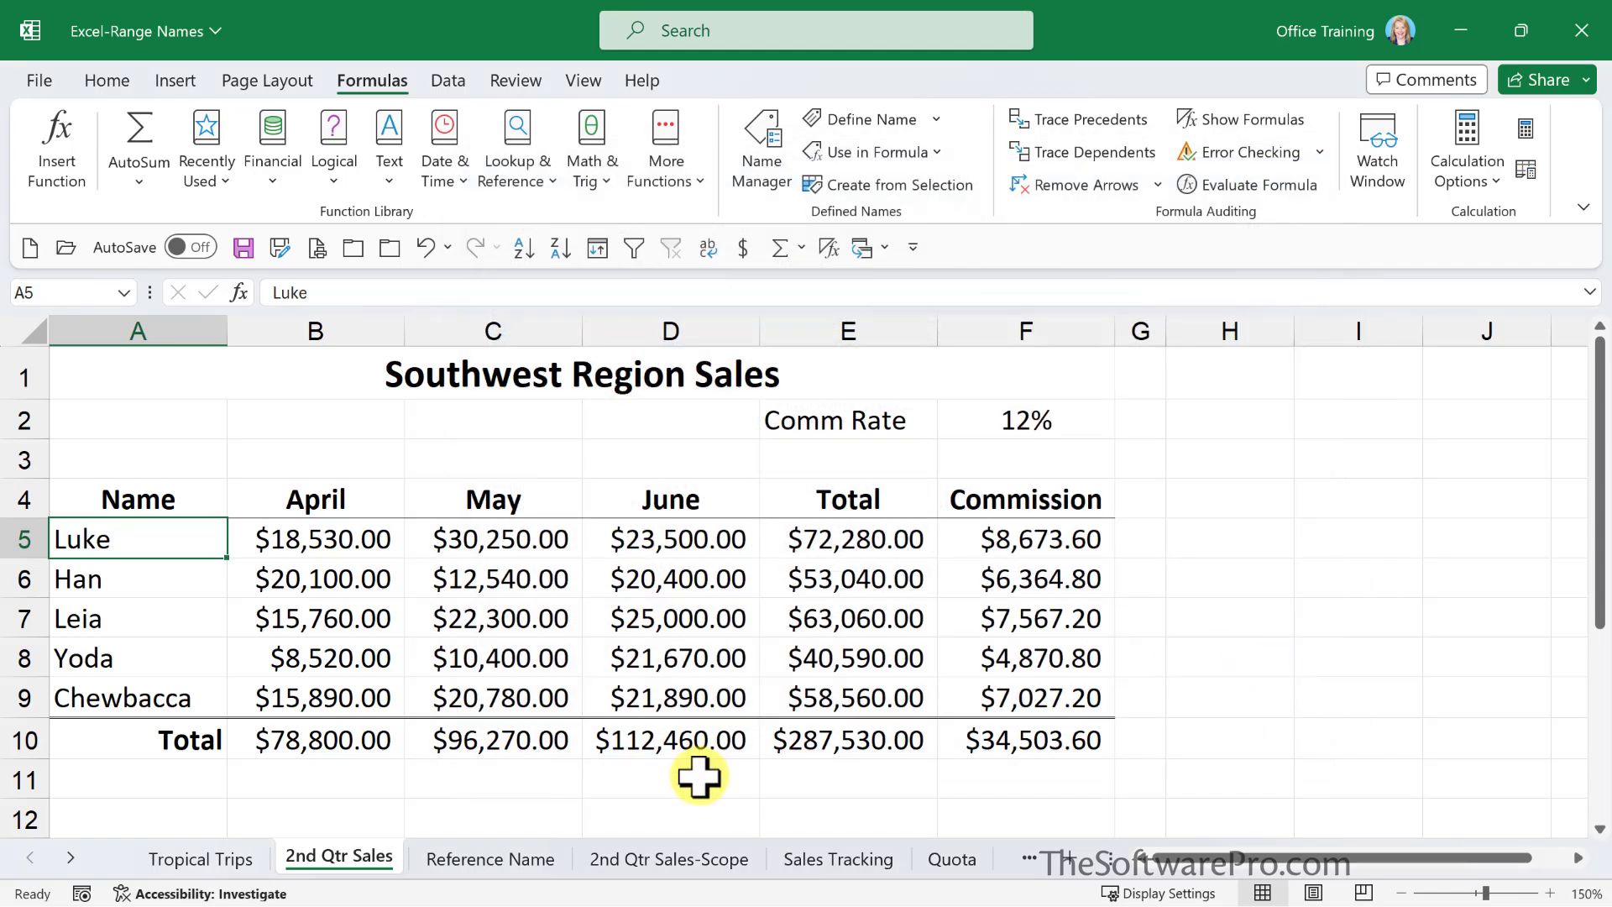
On the Reference Name sheet, enter the formula =B3*Commission in cell C3, choosing the Commission name from the formula suggestions.
key(ctrl+Page_Down)
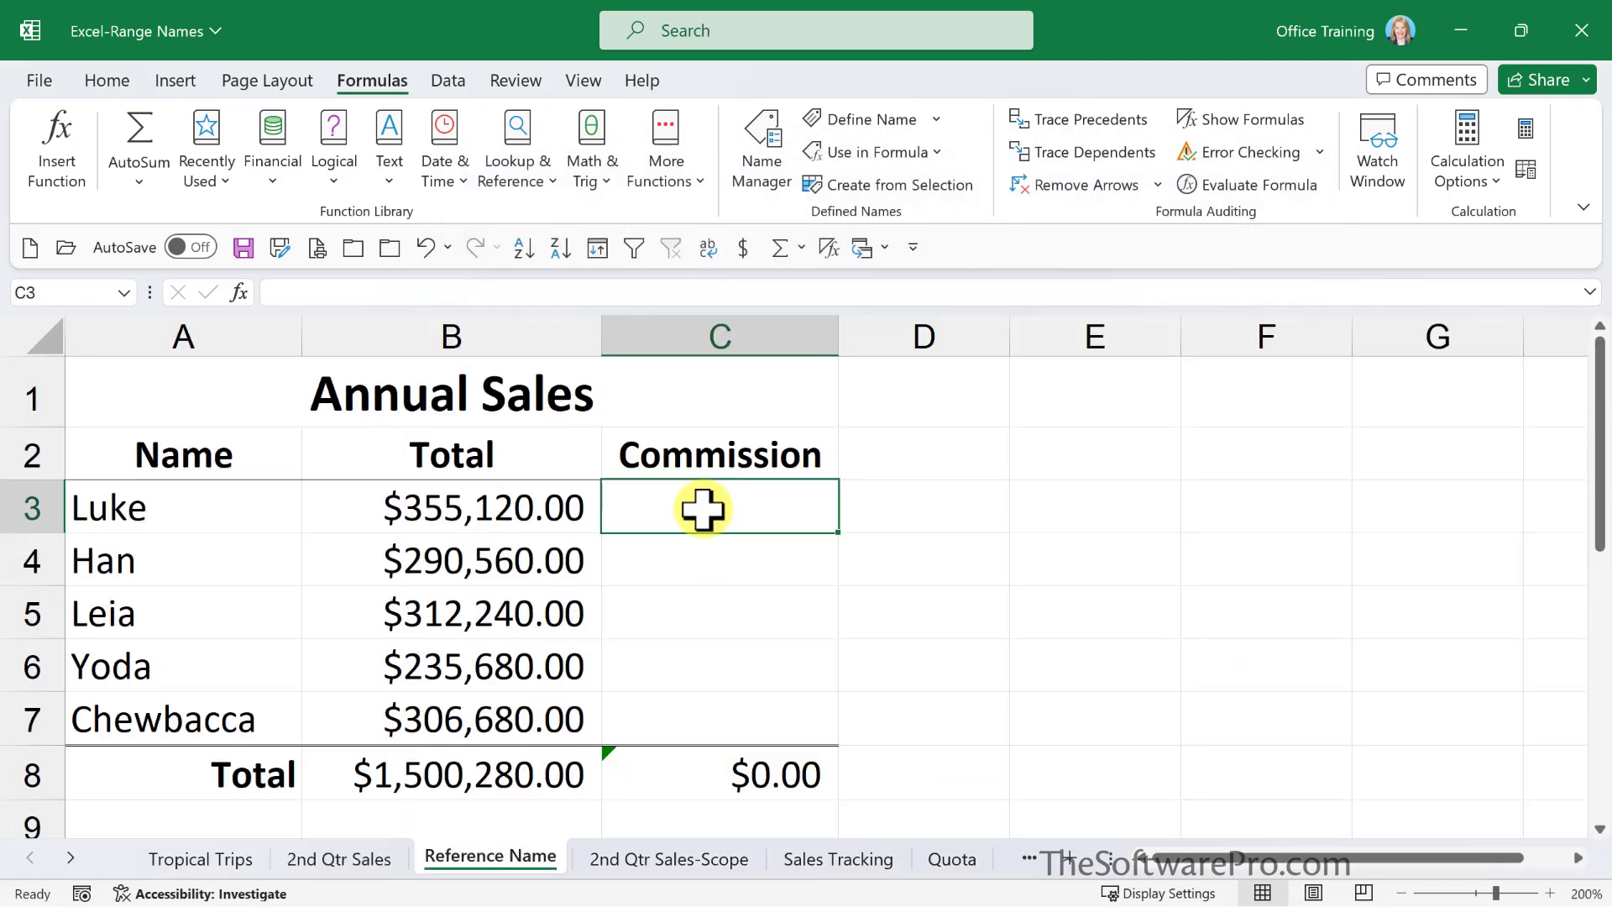
text(=)
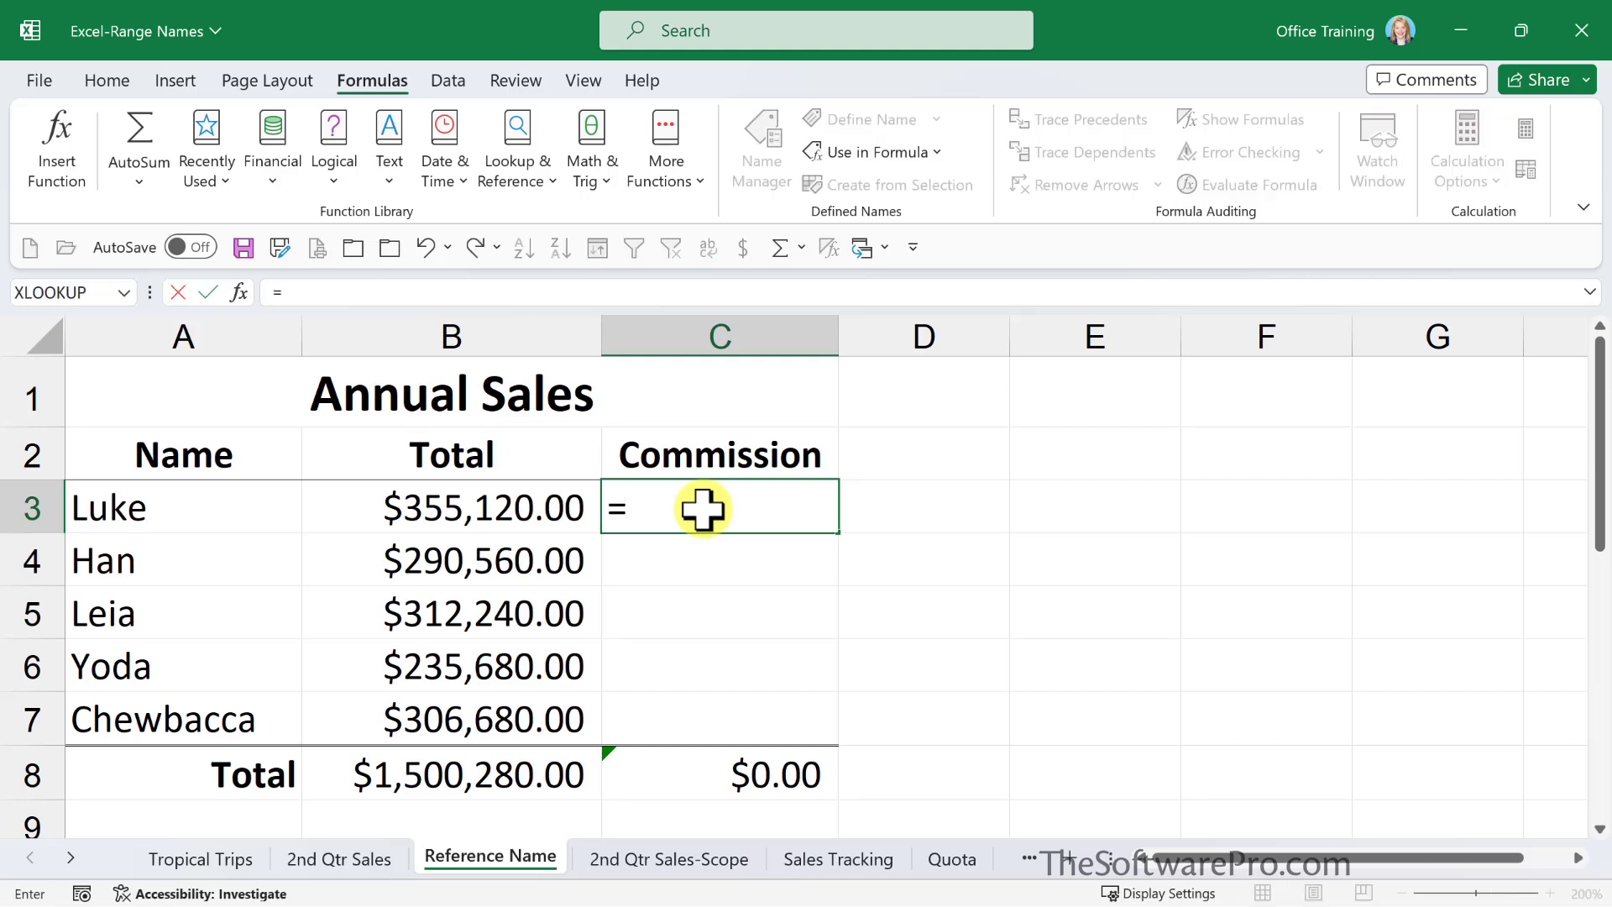
key(Left)
text(*)
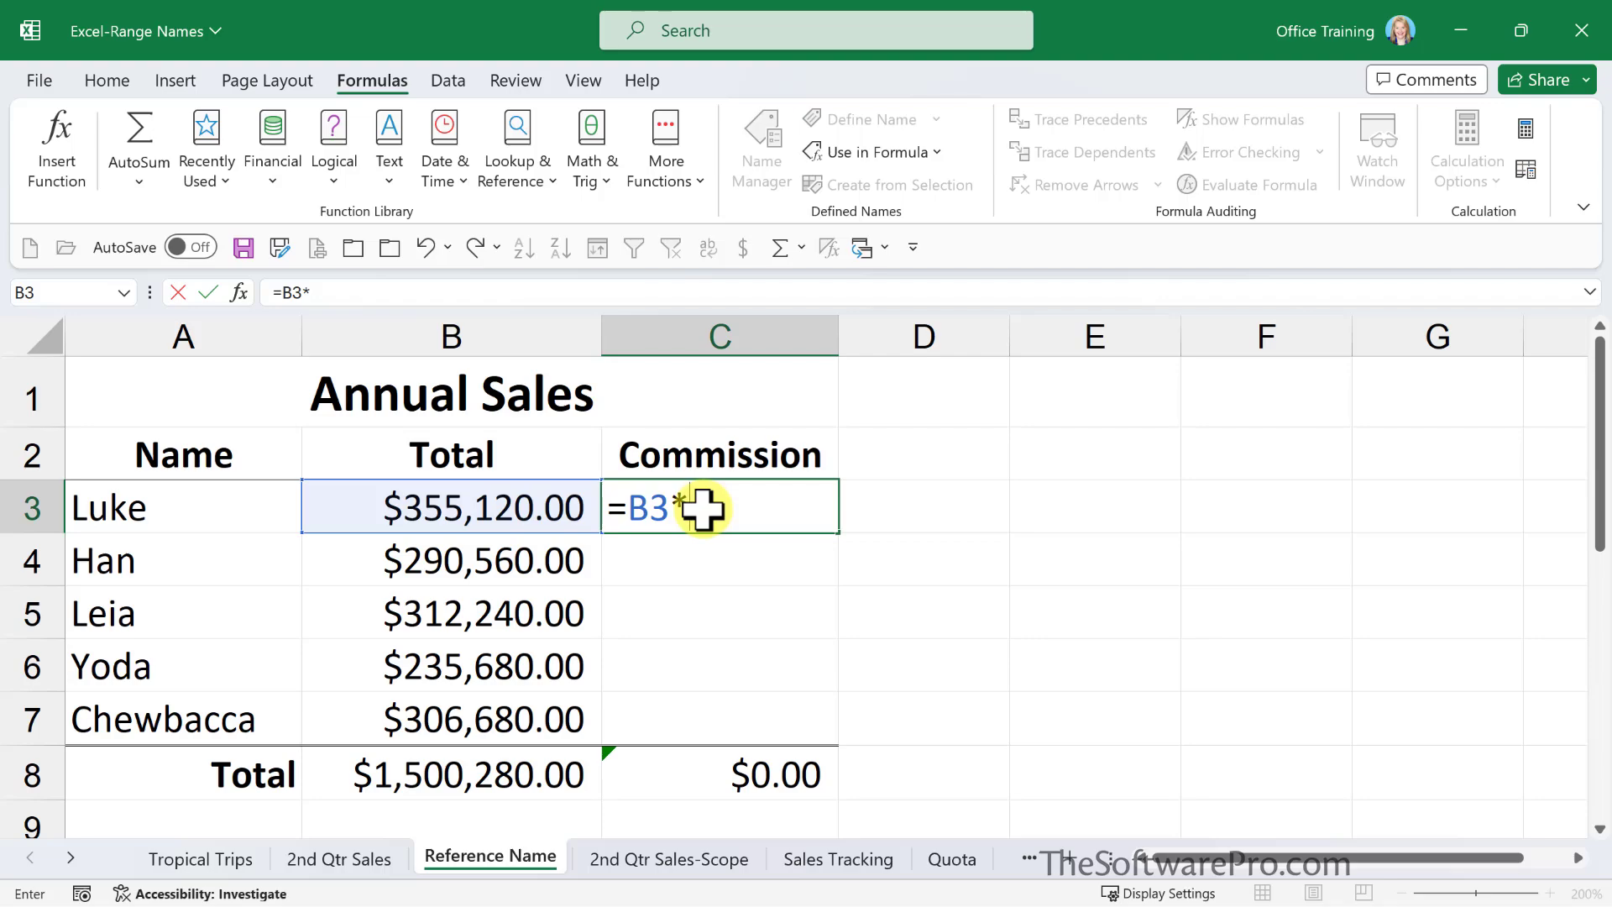
text(co)
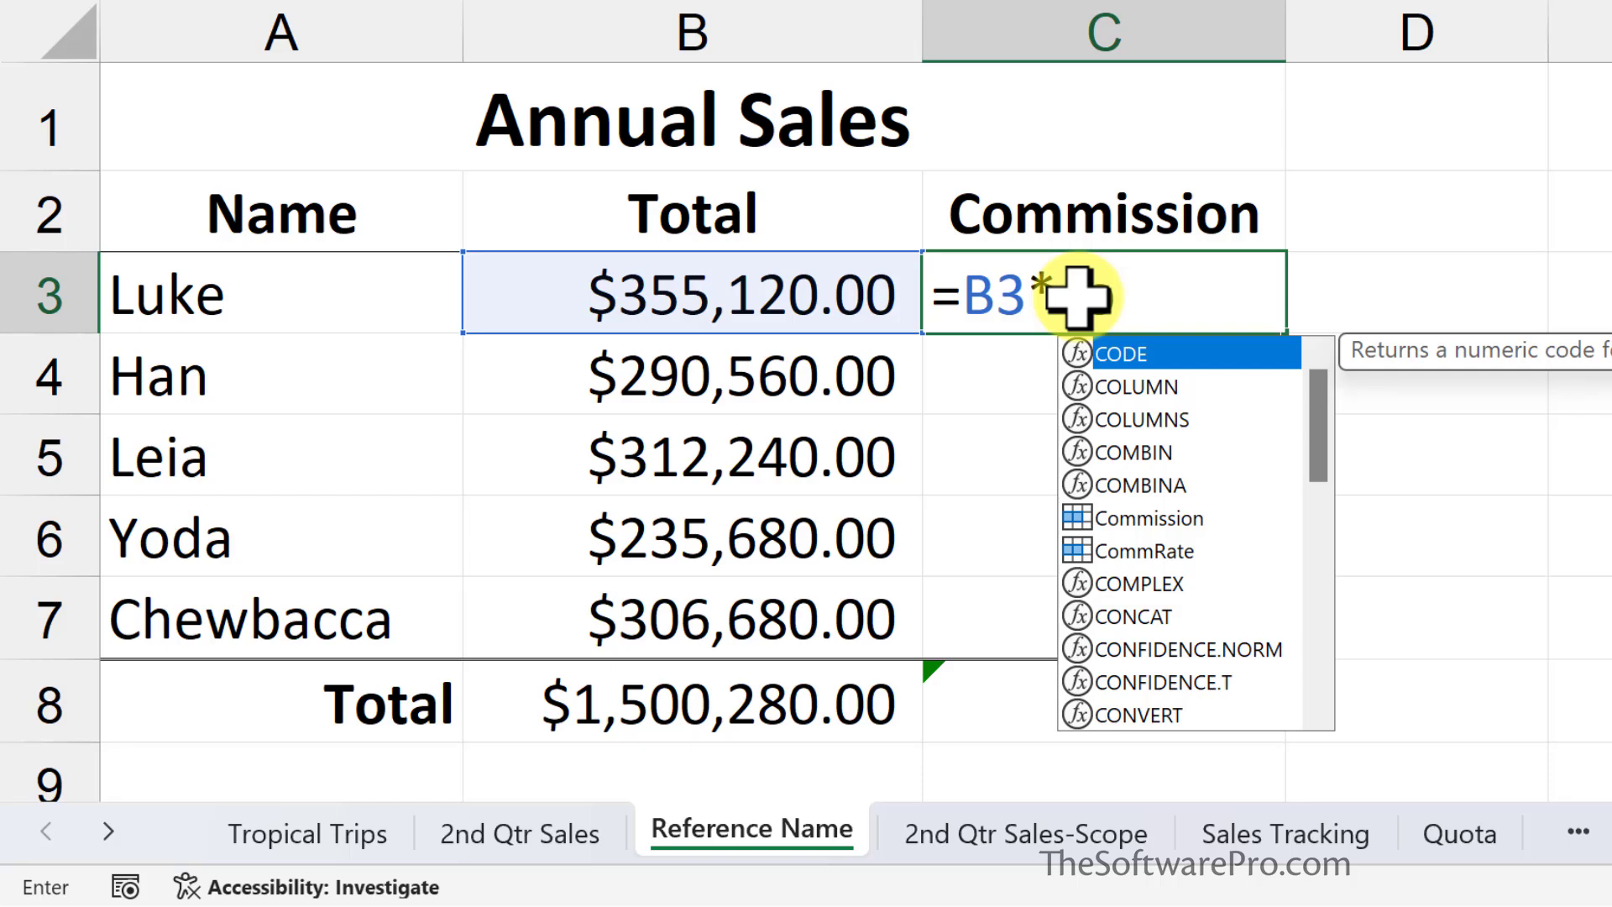
text(m)
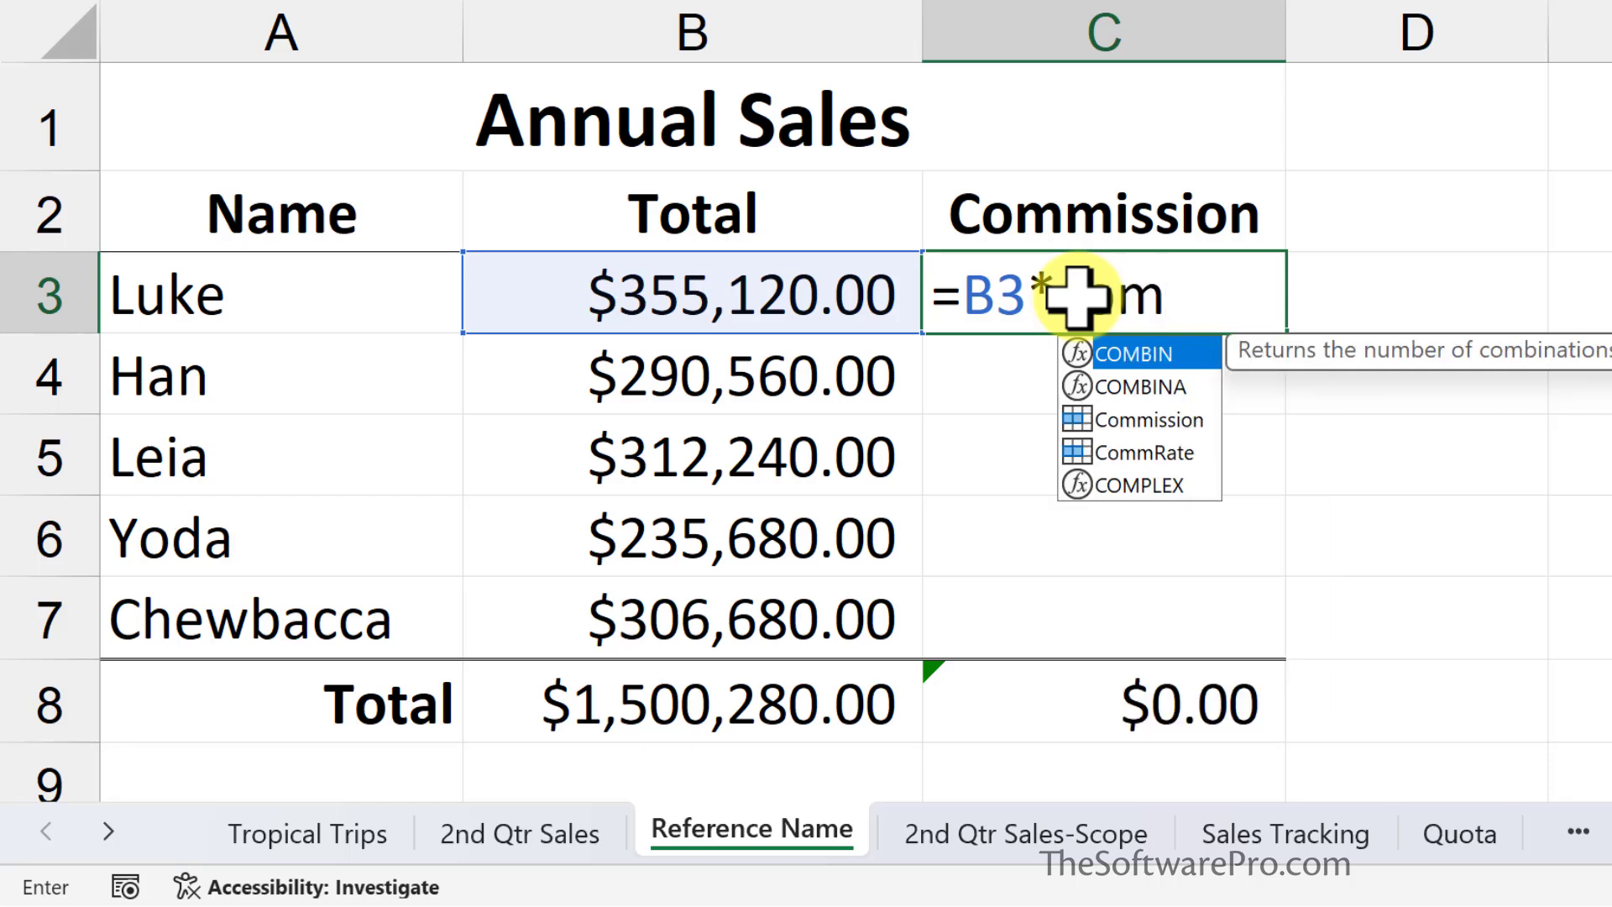
double_click(1180, 424)
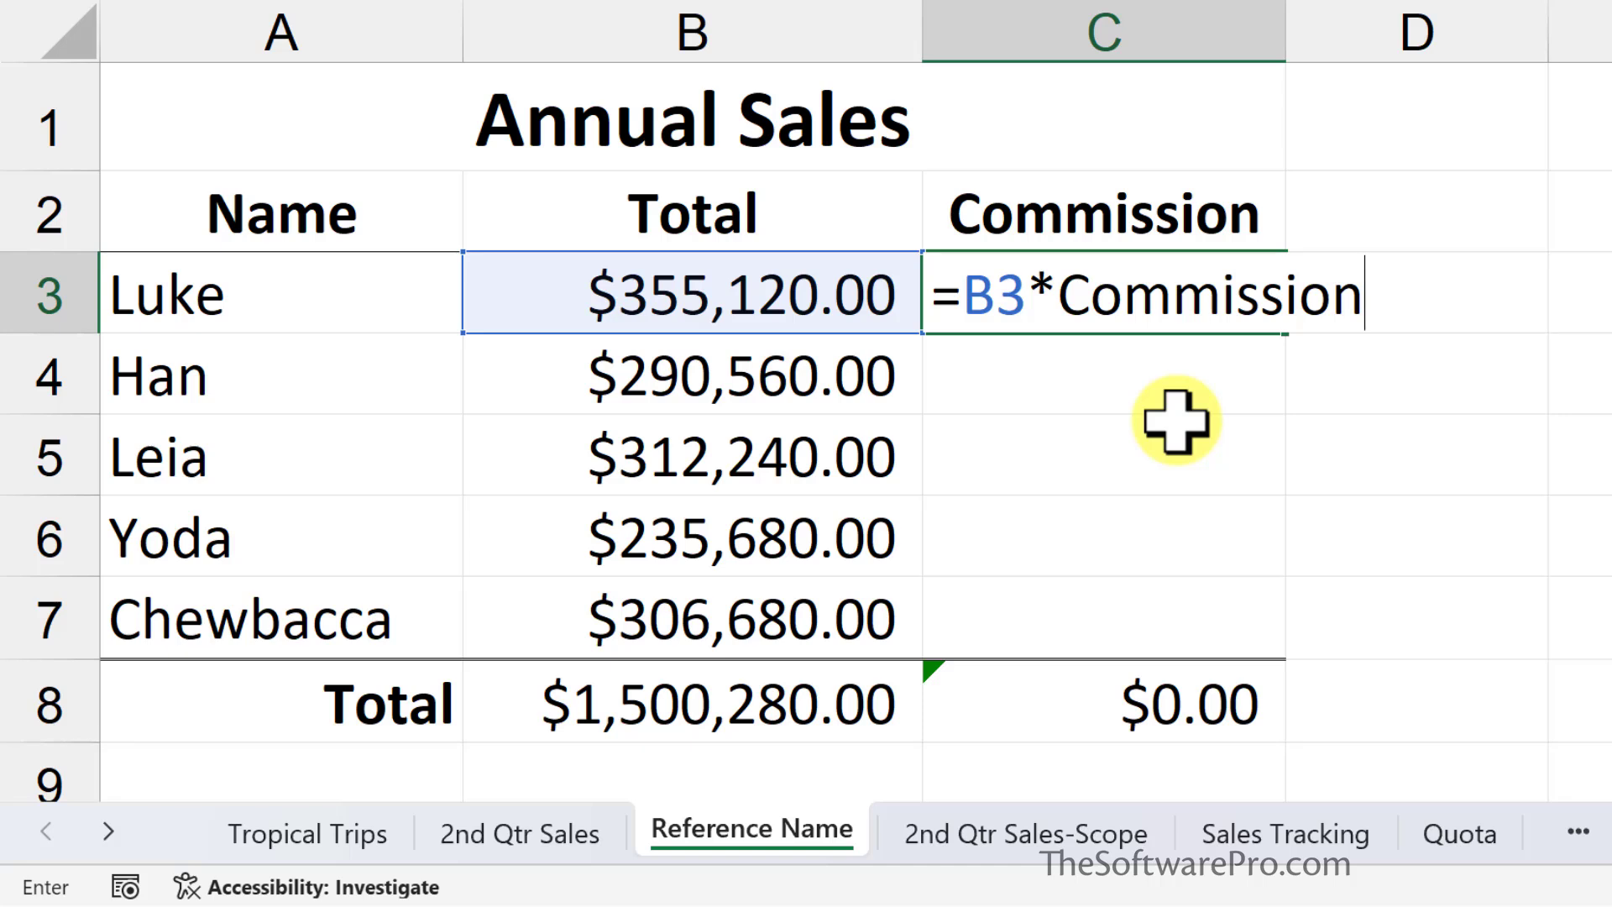
key(Return)
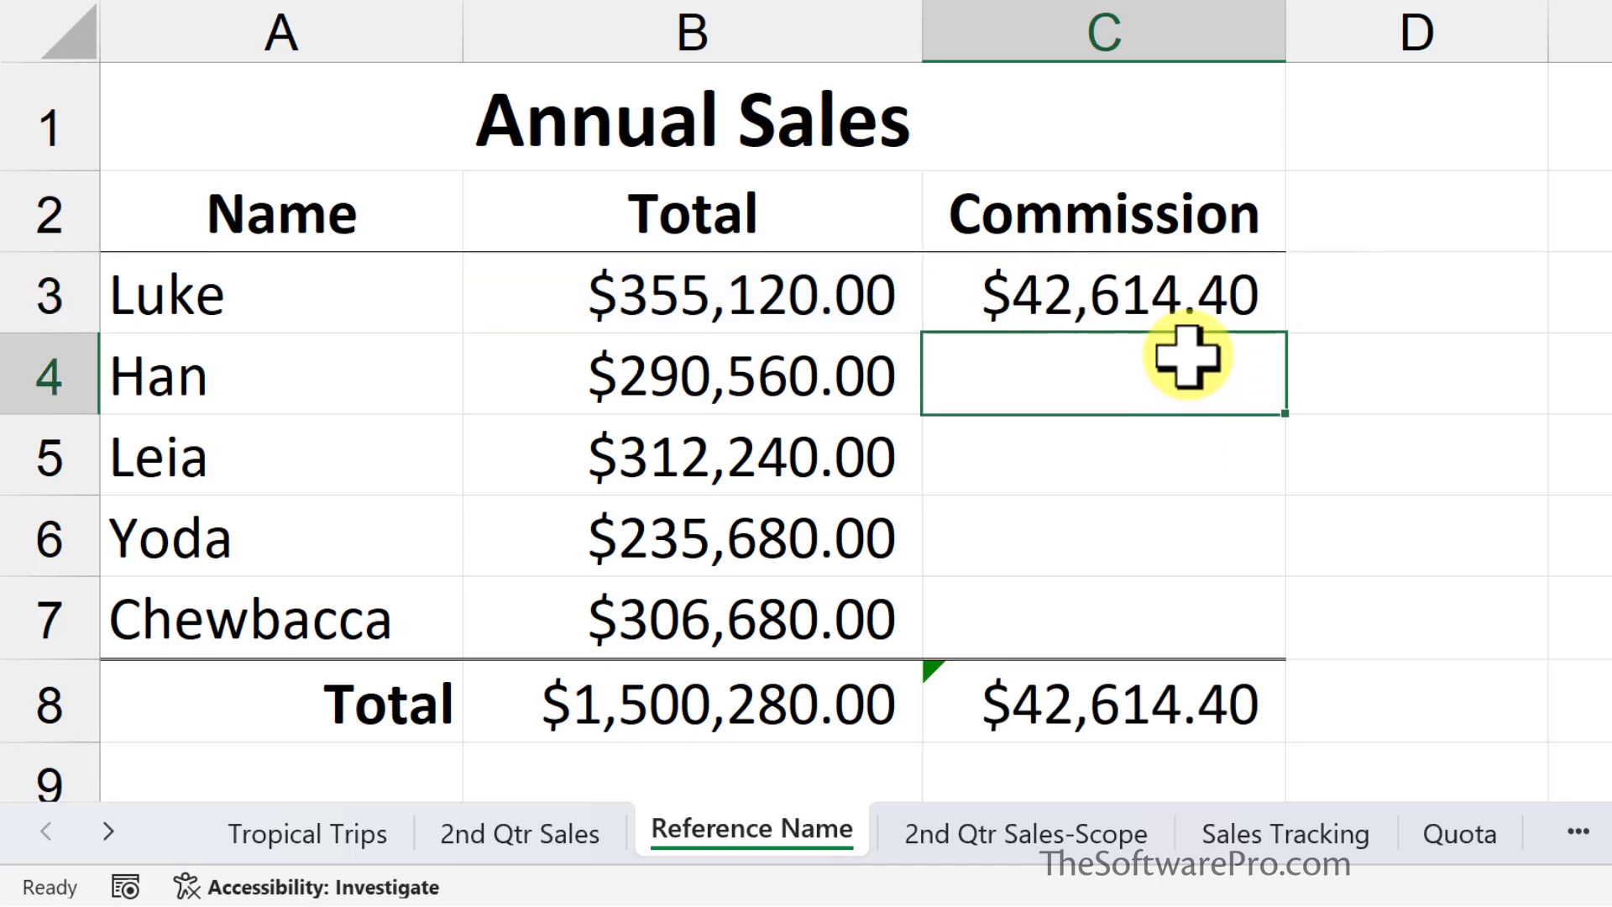
Fill the annual commission formula in C3 down through C7, and select C4 to check its result.
click(1243, 315)
drag(1285, 330, 1274, 641)
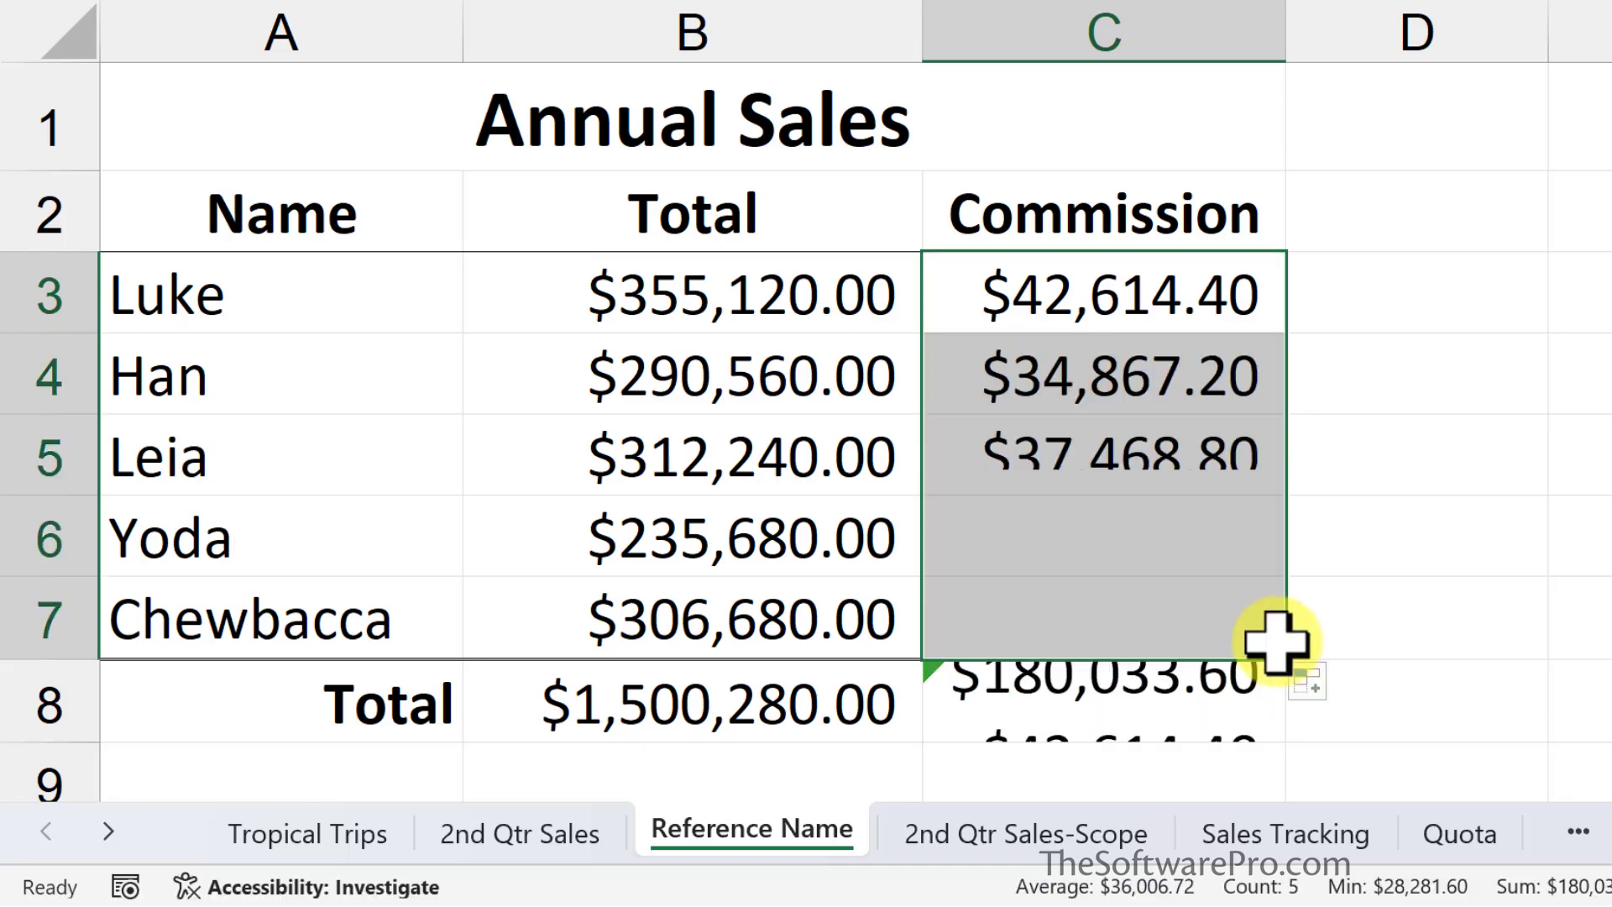
click(1091, 378)
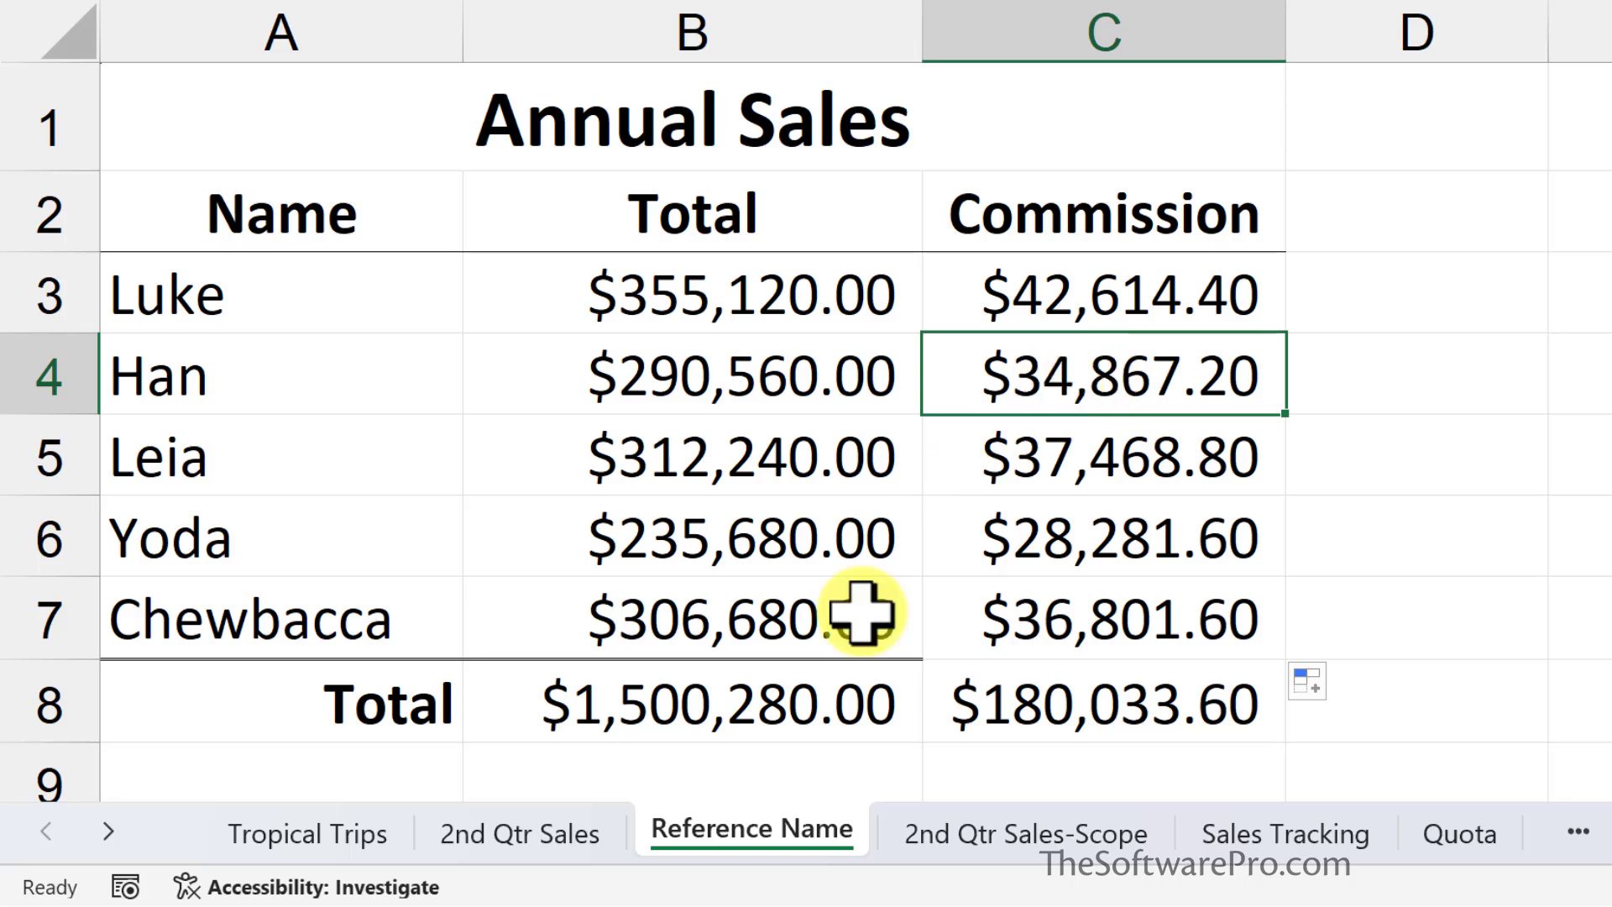
Set the commission rate in F2 on the 2nd Qtr Sales sheet to 20%, and check the commissions on the Reference Name sheet.
click(508, 834)
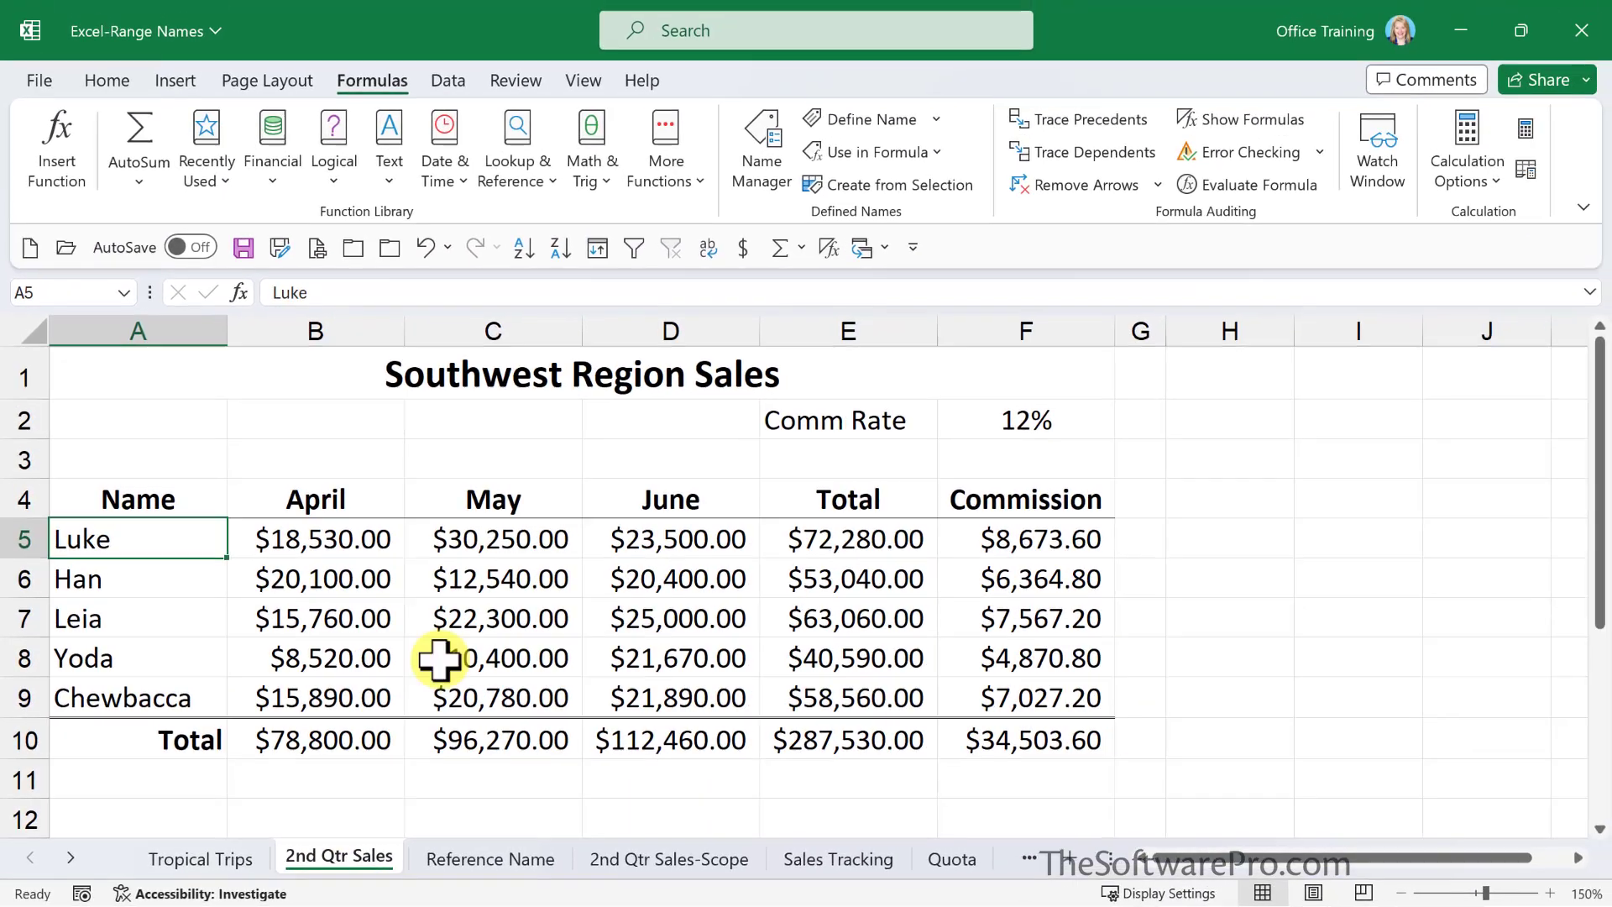
click(1332, 291)
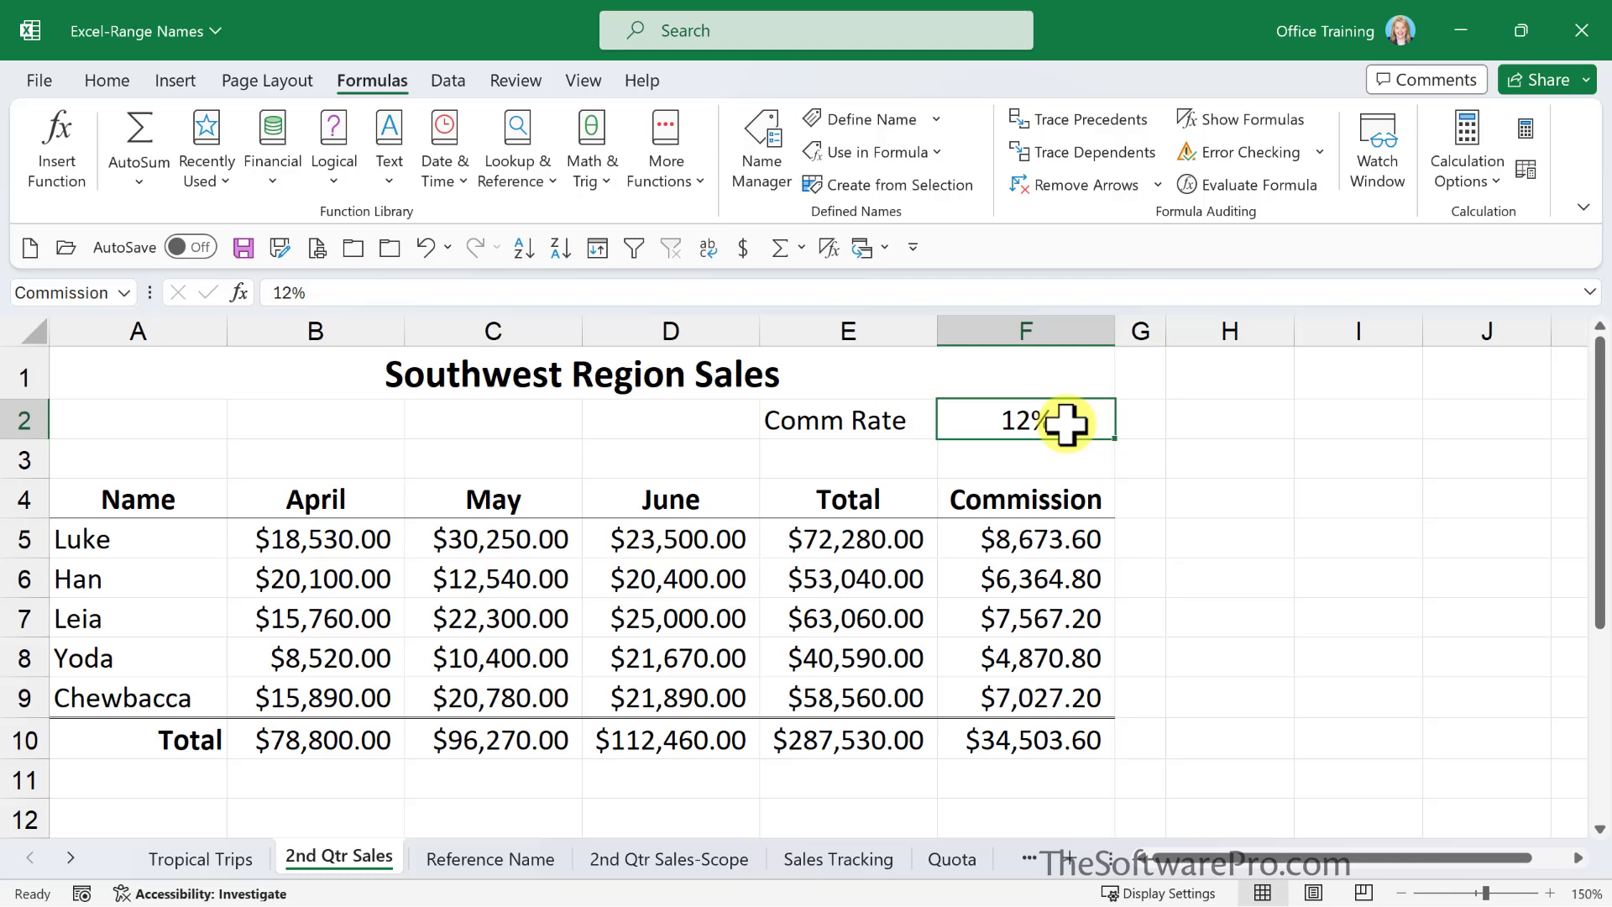
click(517, 865)
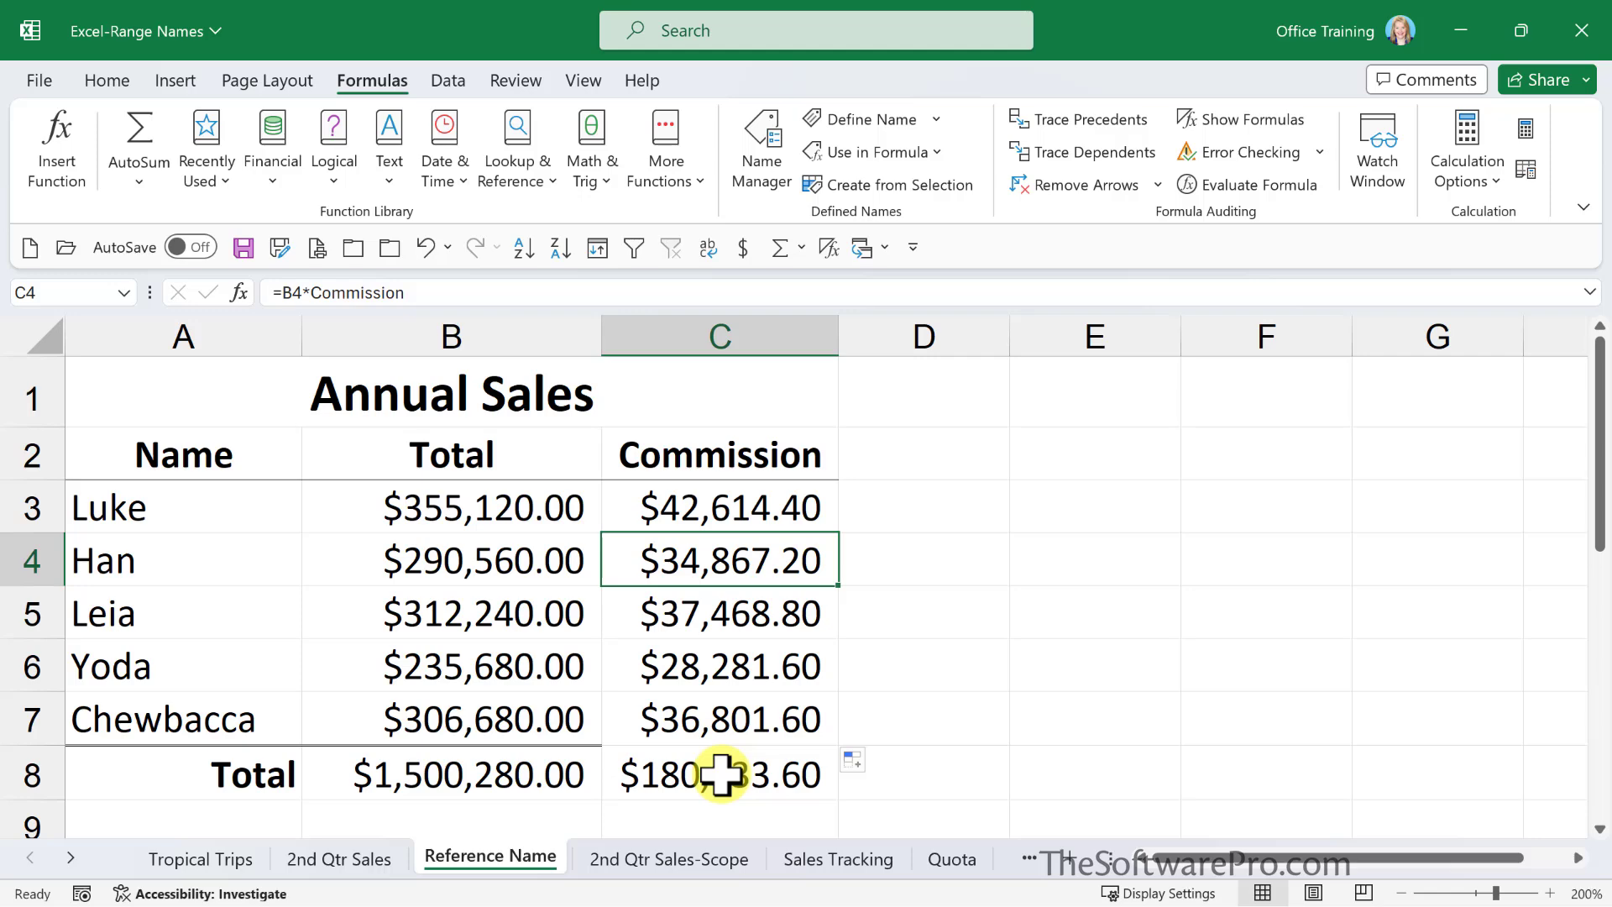
click(352, 861)
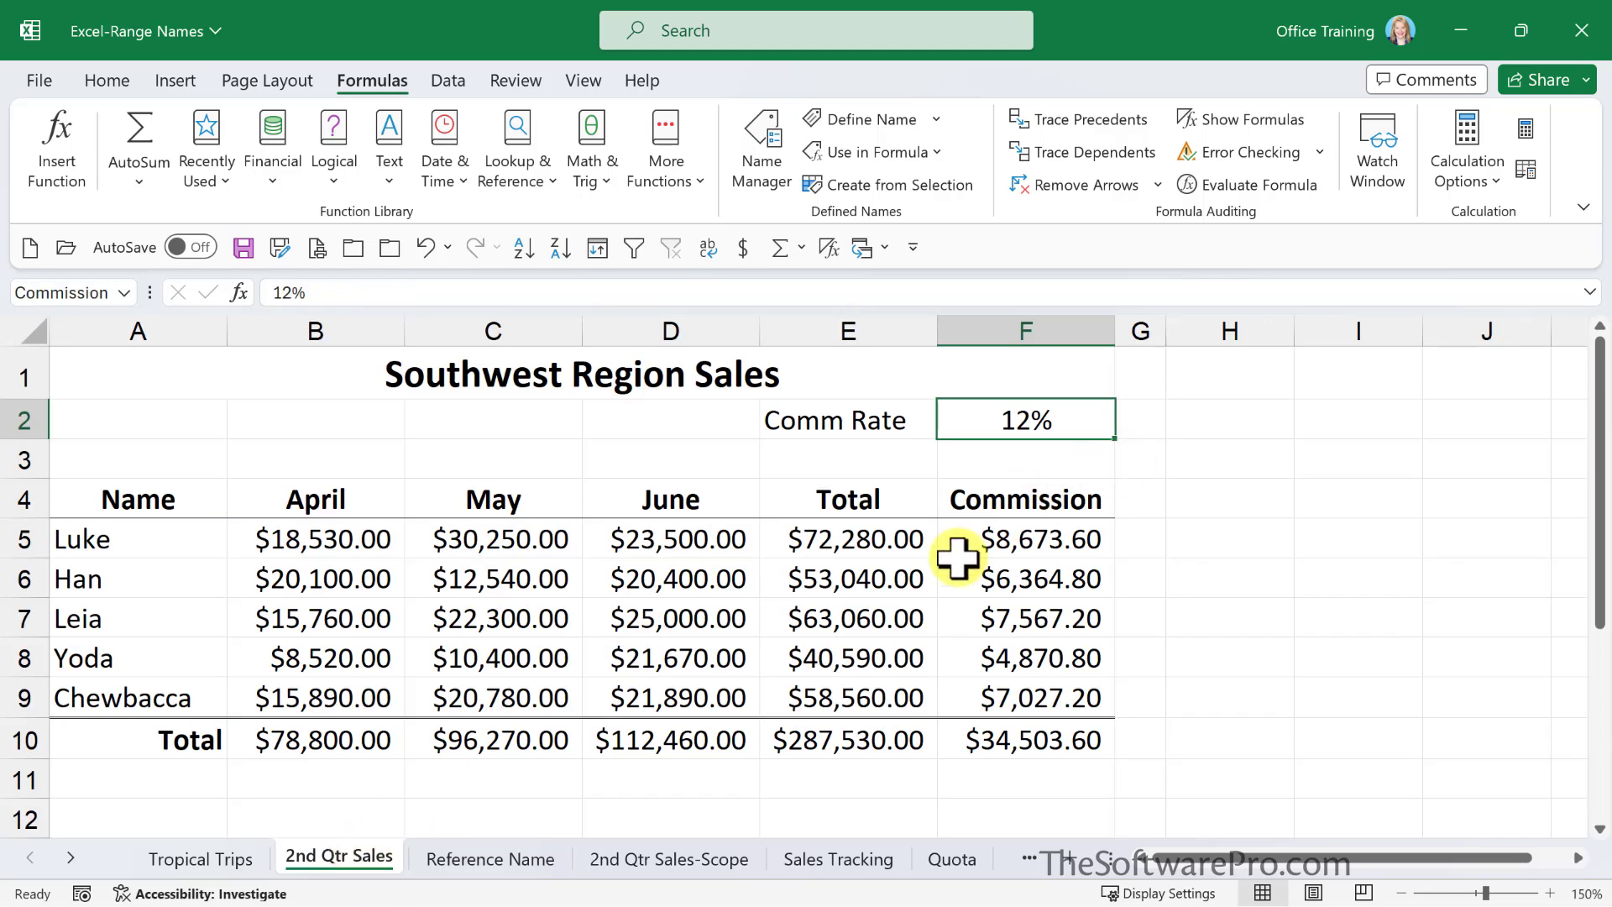
text(20)
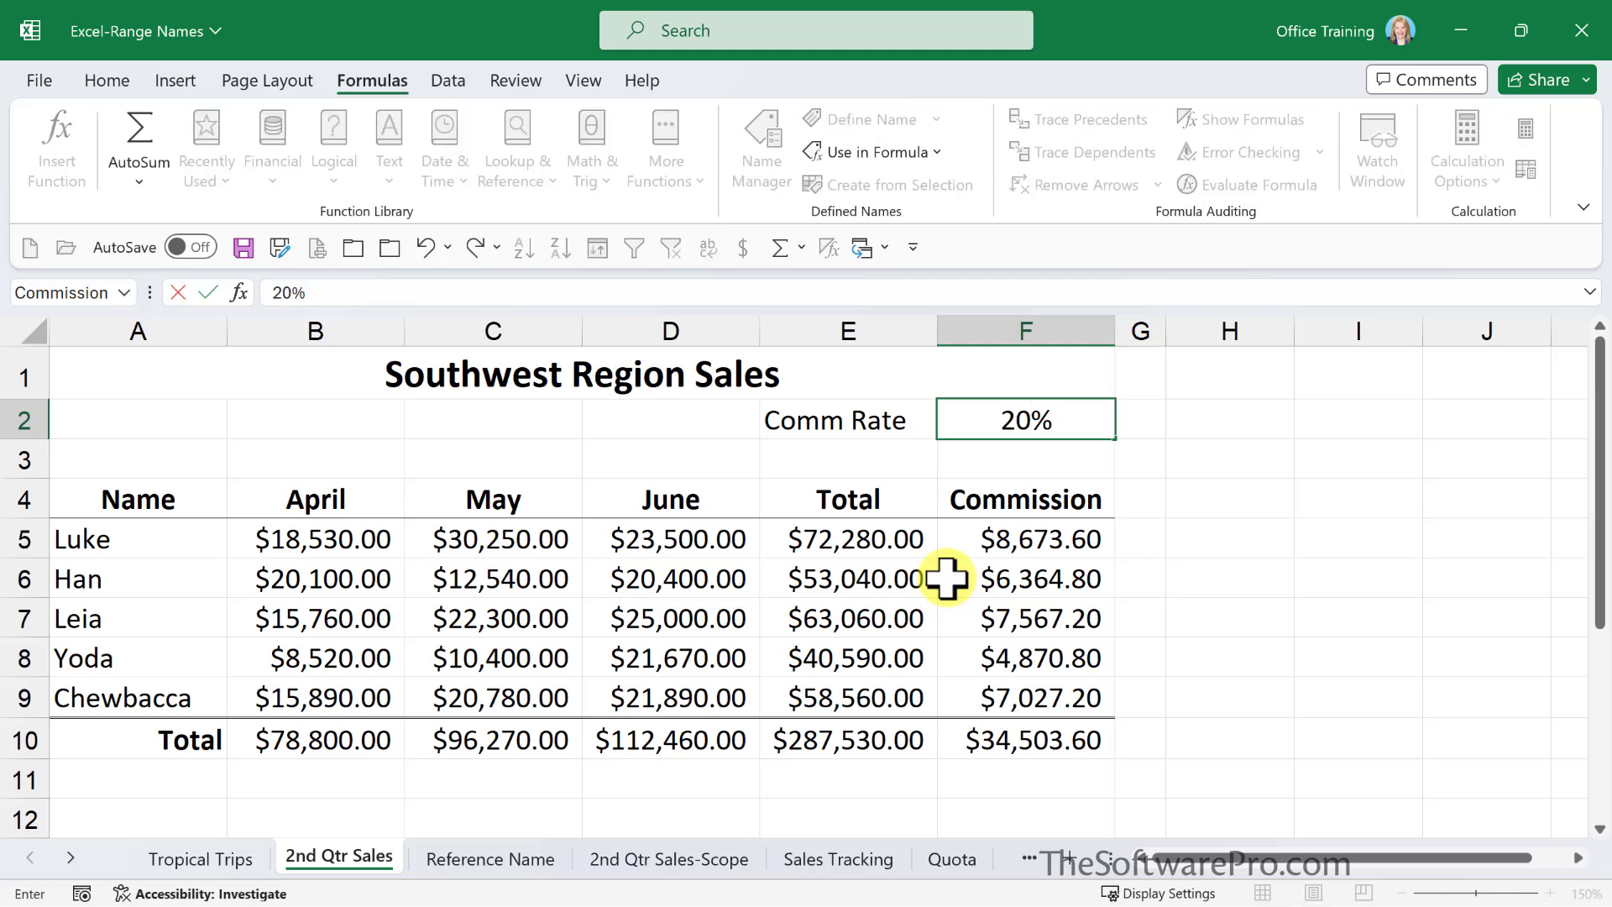
key(Return)
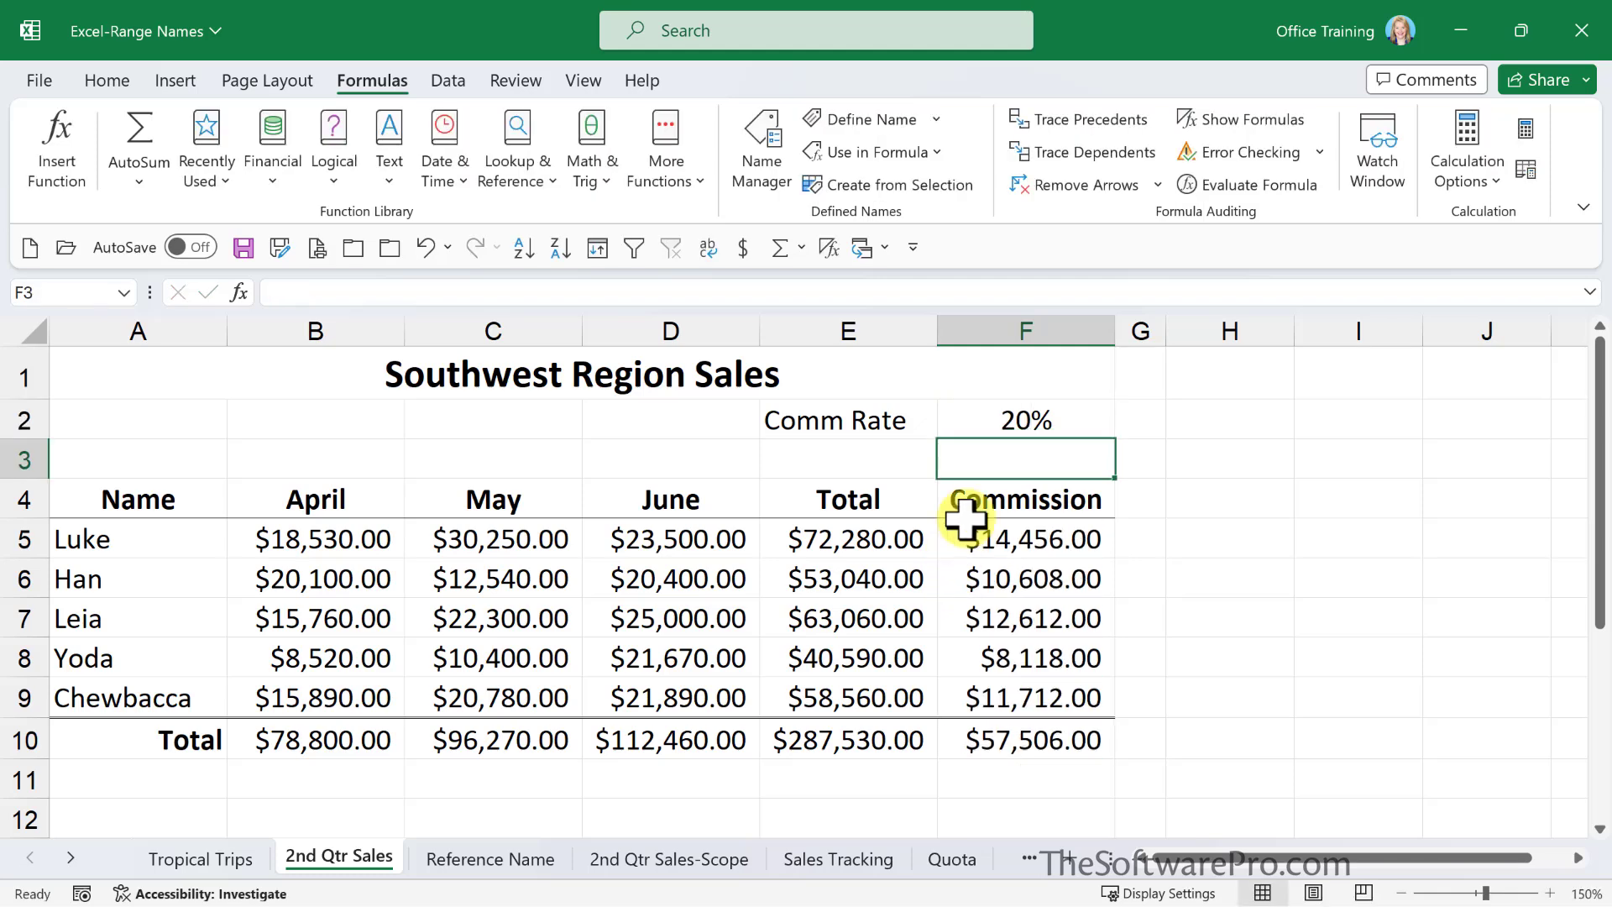
click(531, 859)
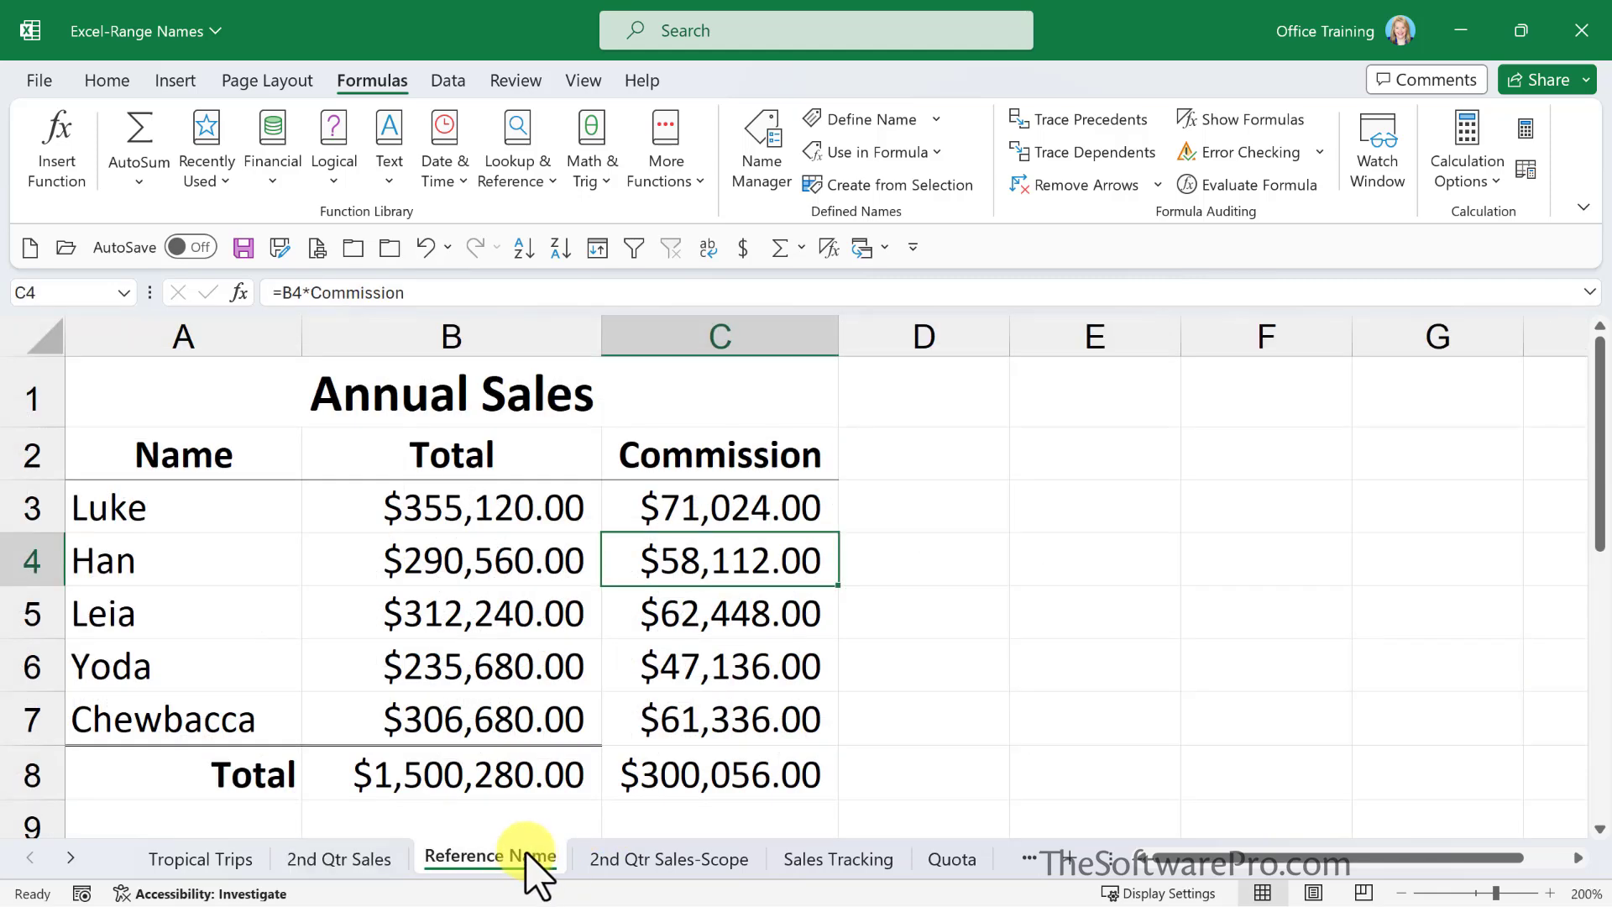
Duplicate the 2nd Qtr Sales sheet, placing the copy directly before the Reference Name sheet.
key(ctrl+Page_Up)
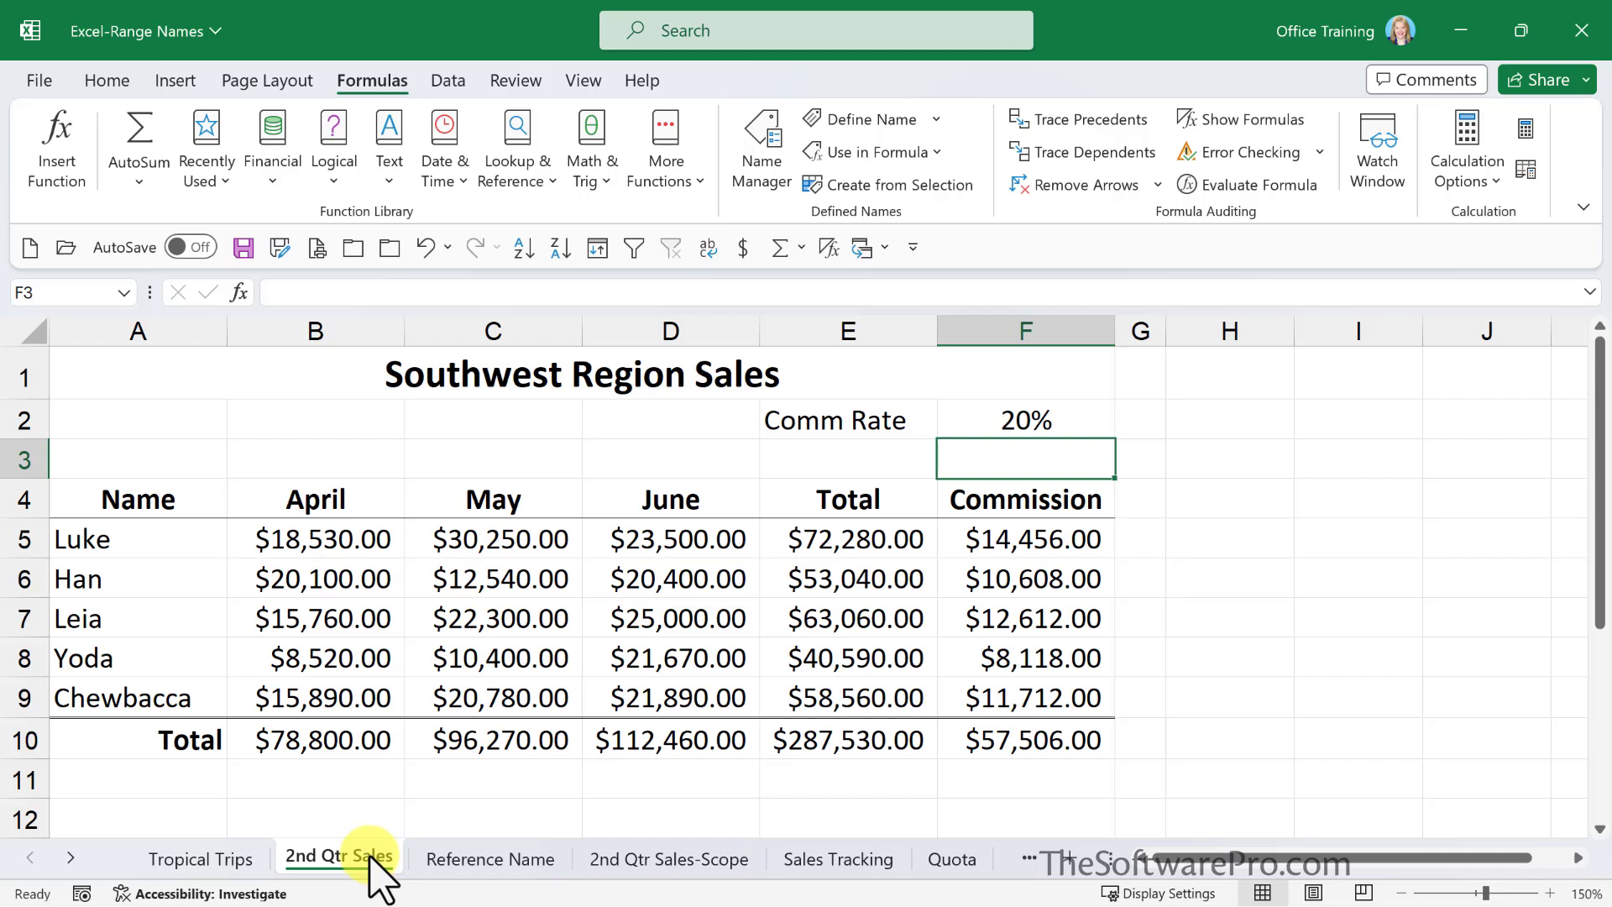
mouse_move(372, 857)
mouse_down()
mouse_move(461, 857)
mouse_move(479, 828)
mouse_up()
key(ctrl)
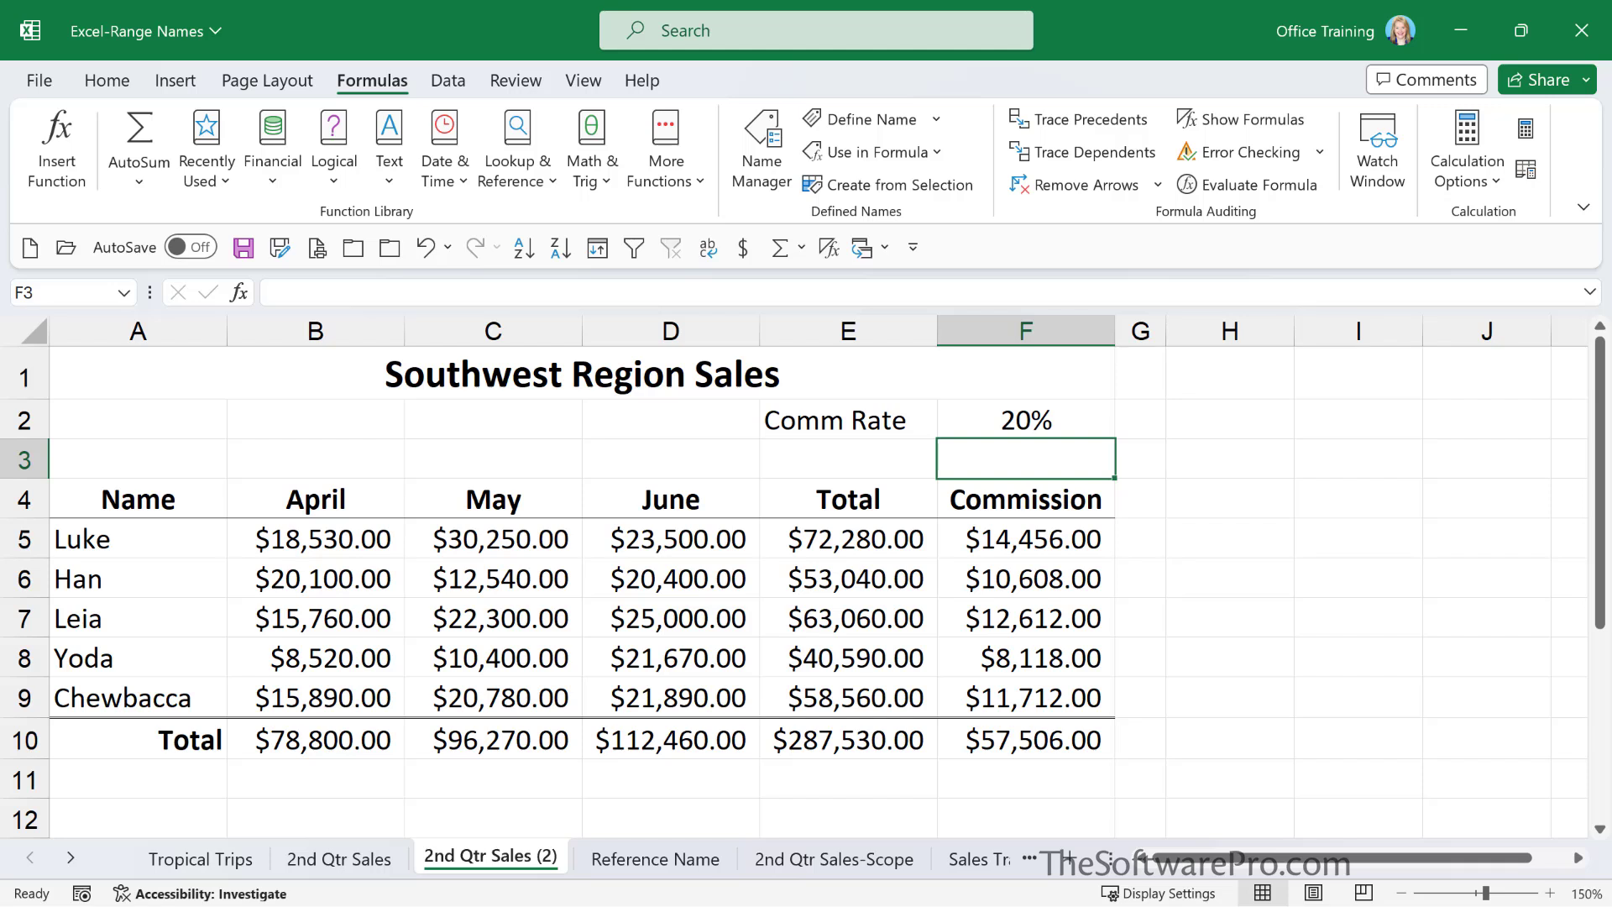
Rename the copied sheet as 3rd Qtr Sales.
double_click(467, 857)
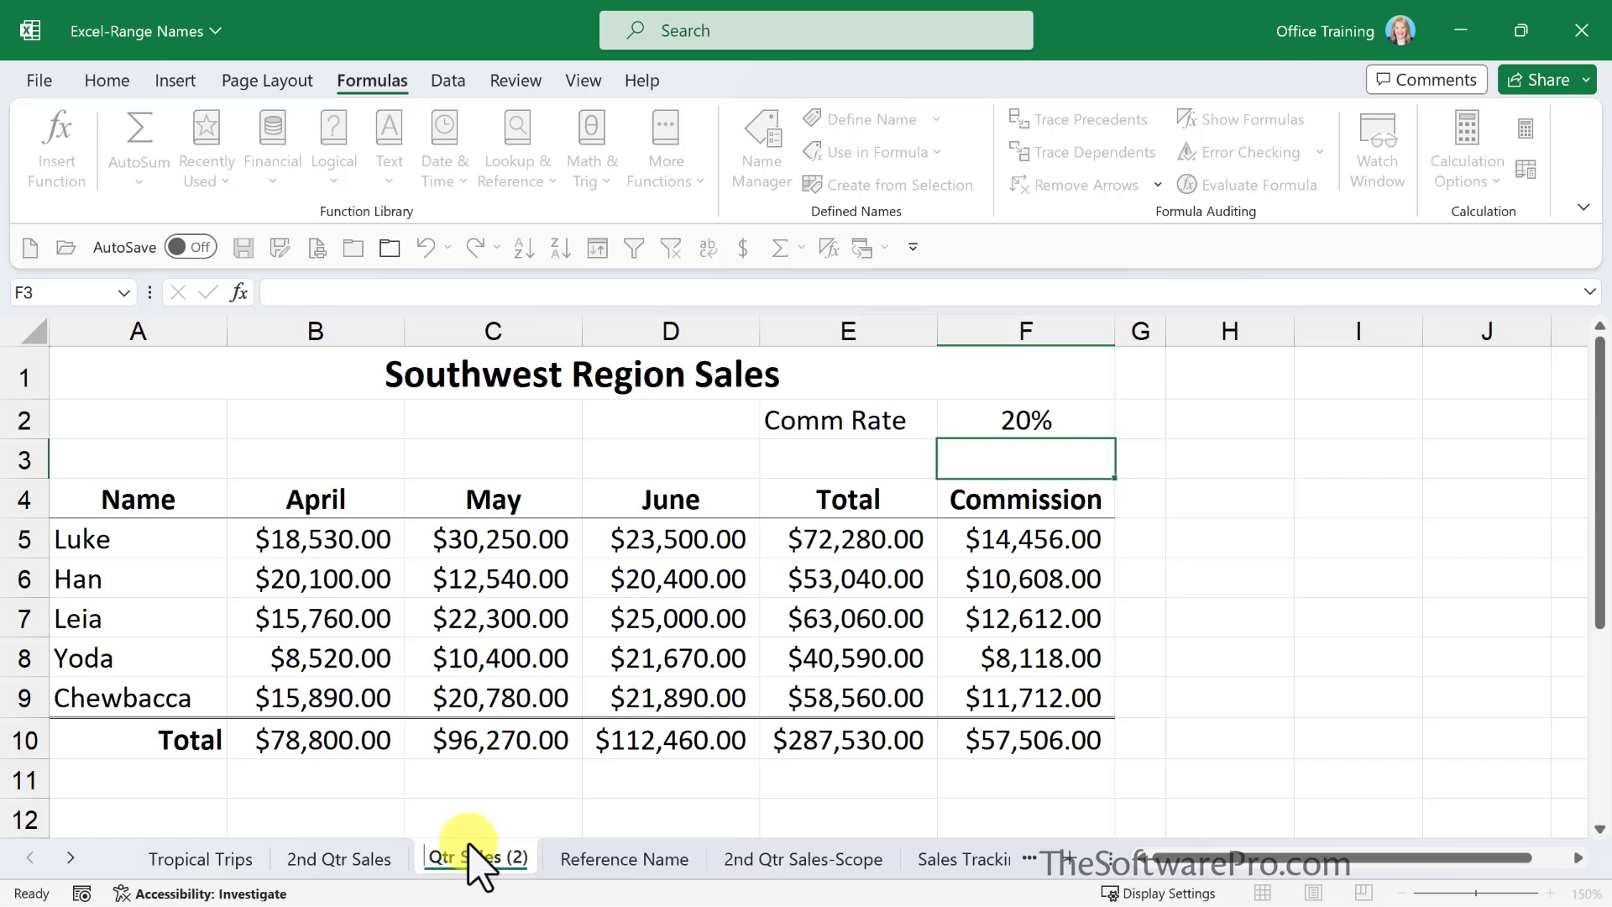
text(3rd)
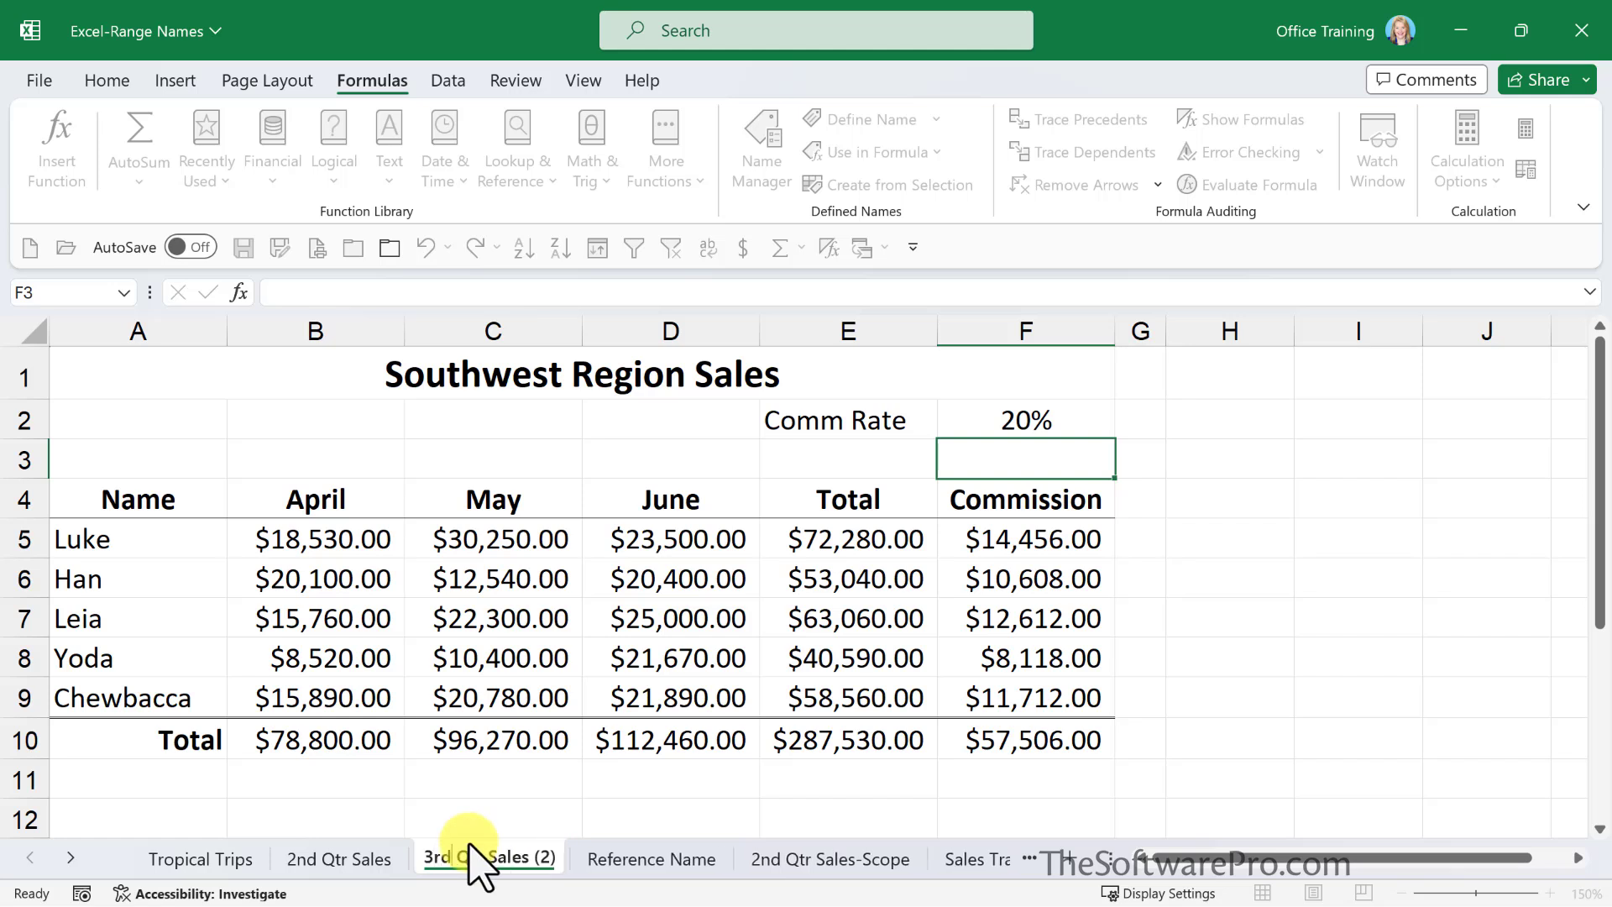
key(End)
key(BackSpace)
key(BackSpace)
key(BackSpace)
key(BackSpace)
key(Return)
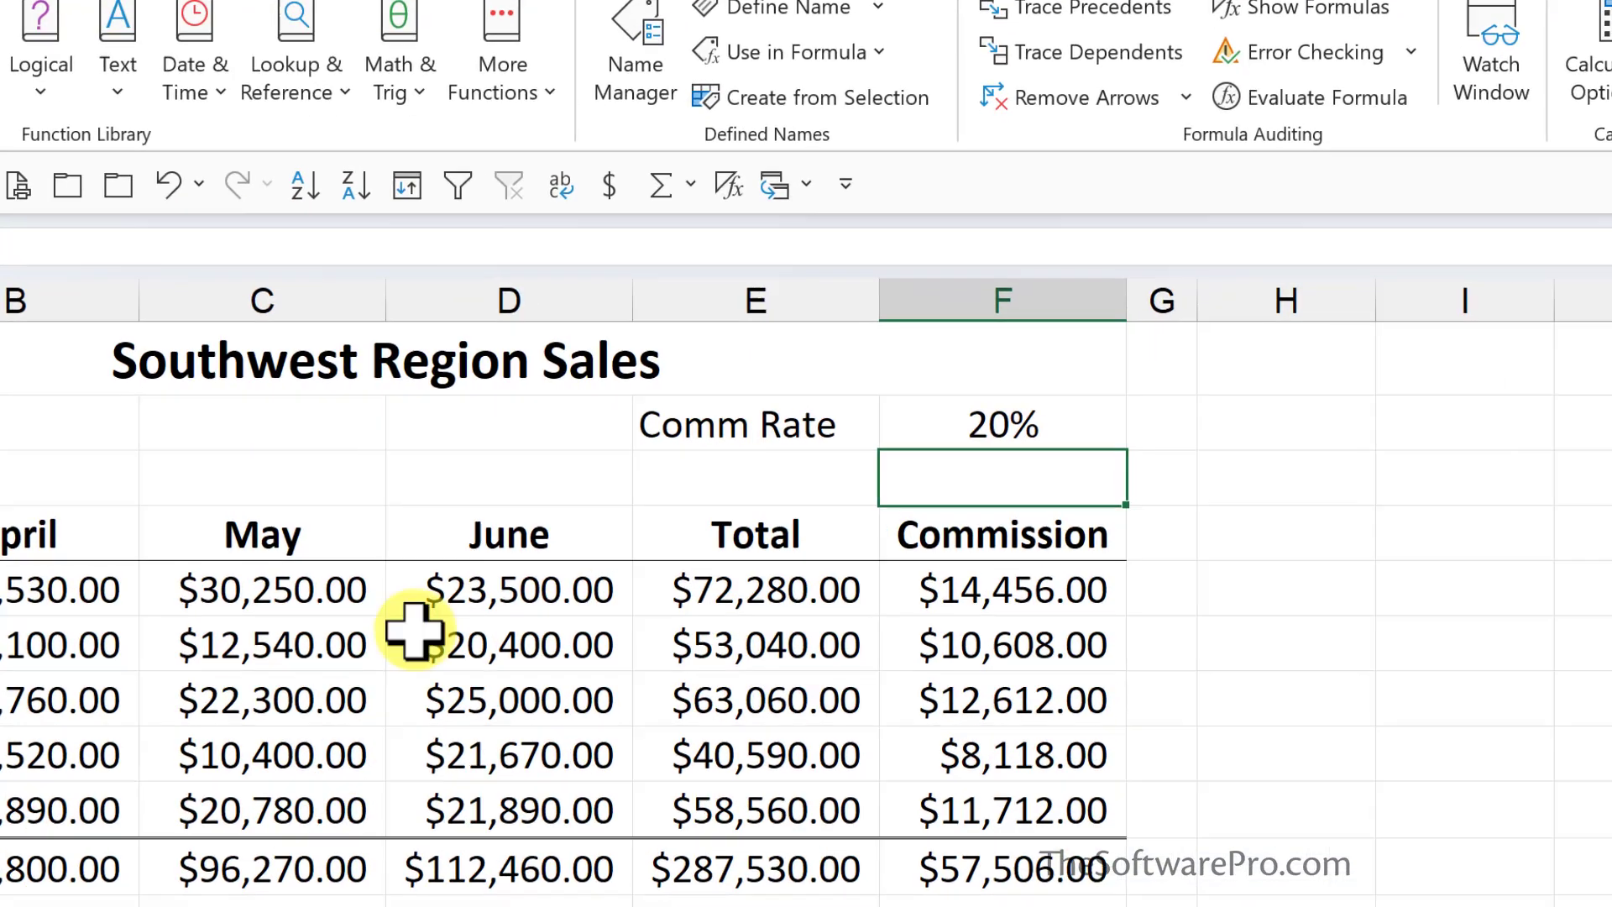
Examine the scope and reference of the Commission names in the Name Manager, selecting the 3rd Qtr Sales one, and close it.
click(761, 143)
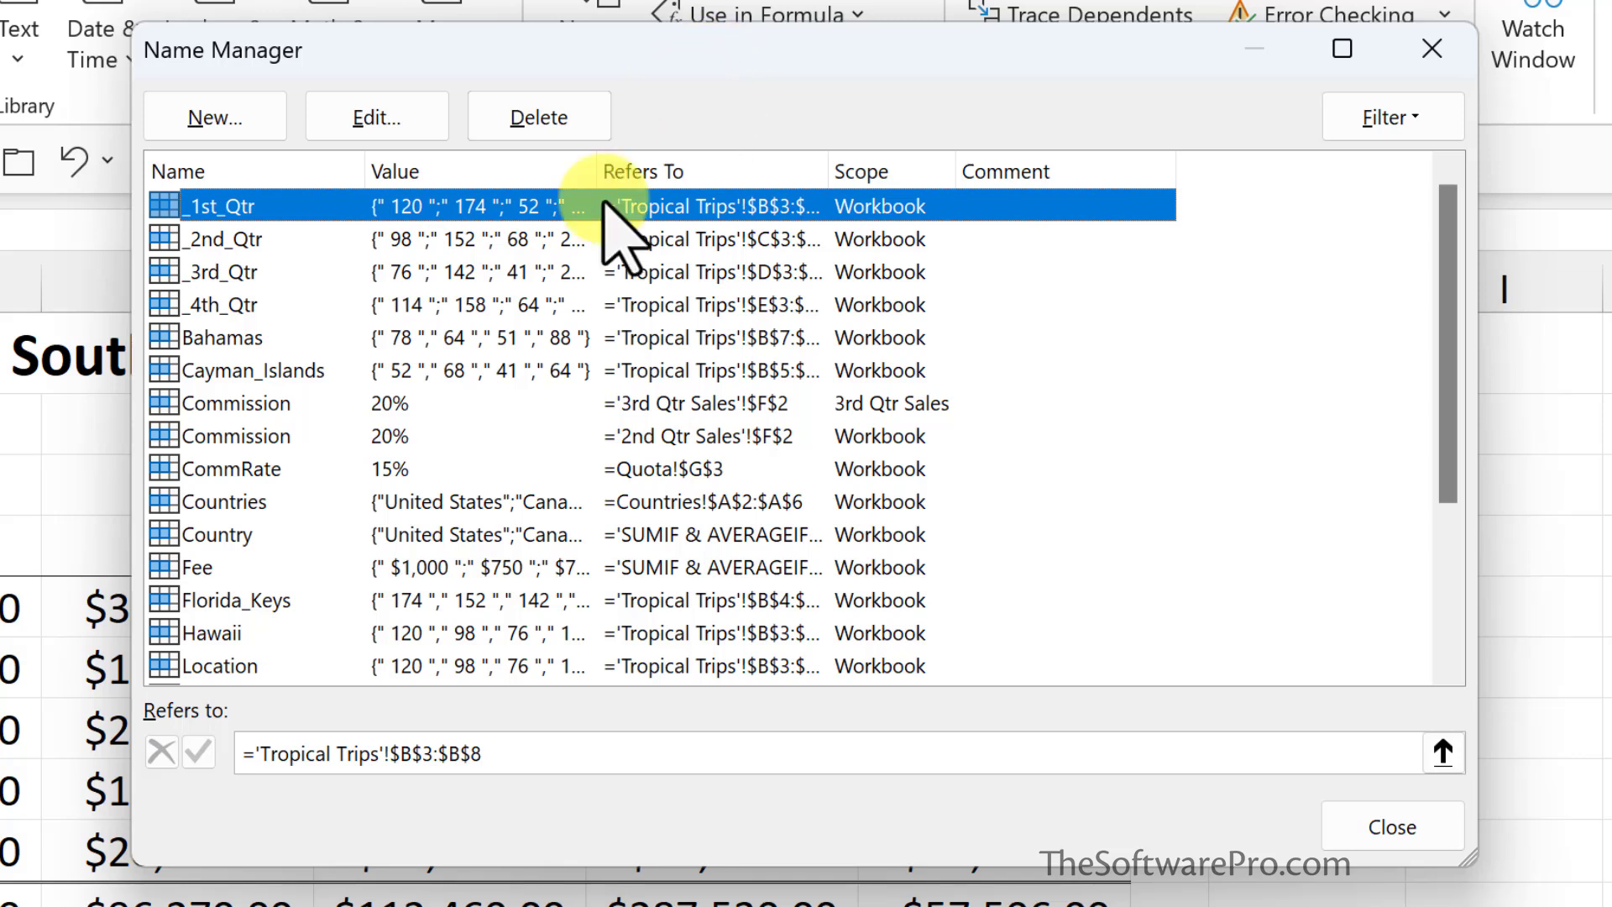
click(234, 406)
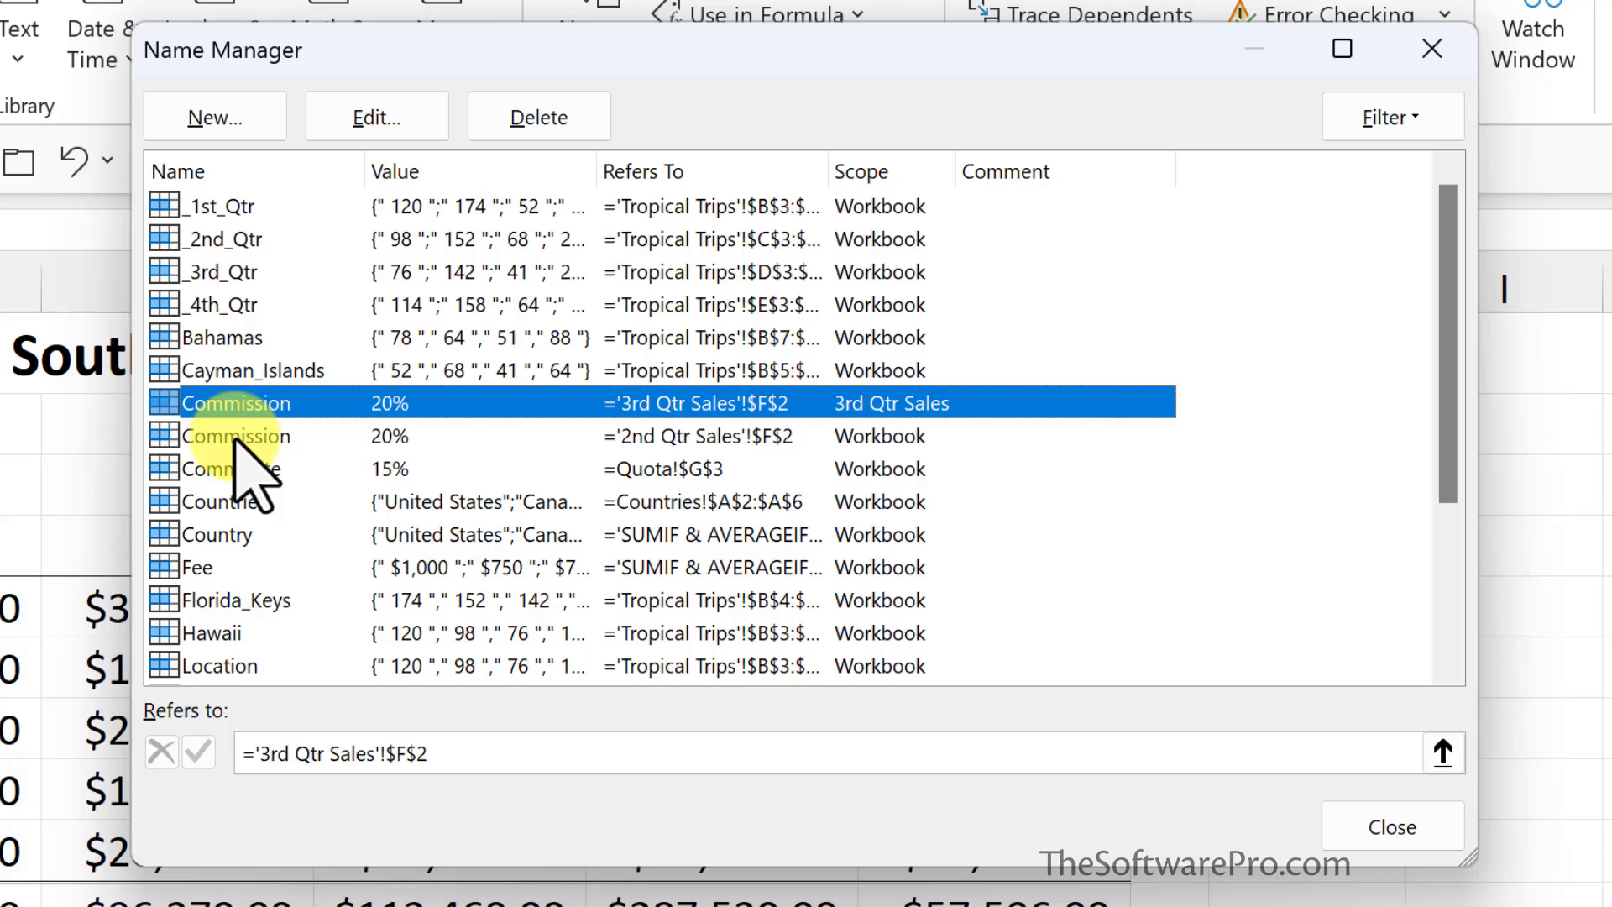
click(1398, 840)
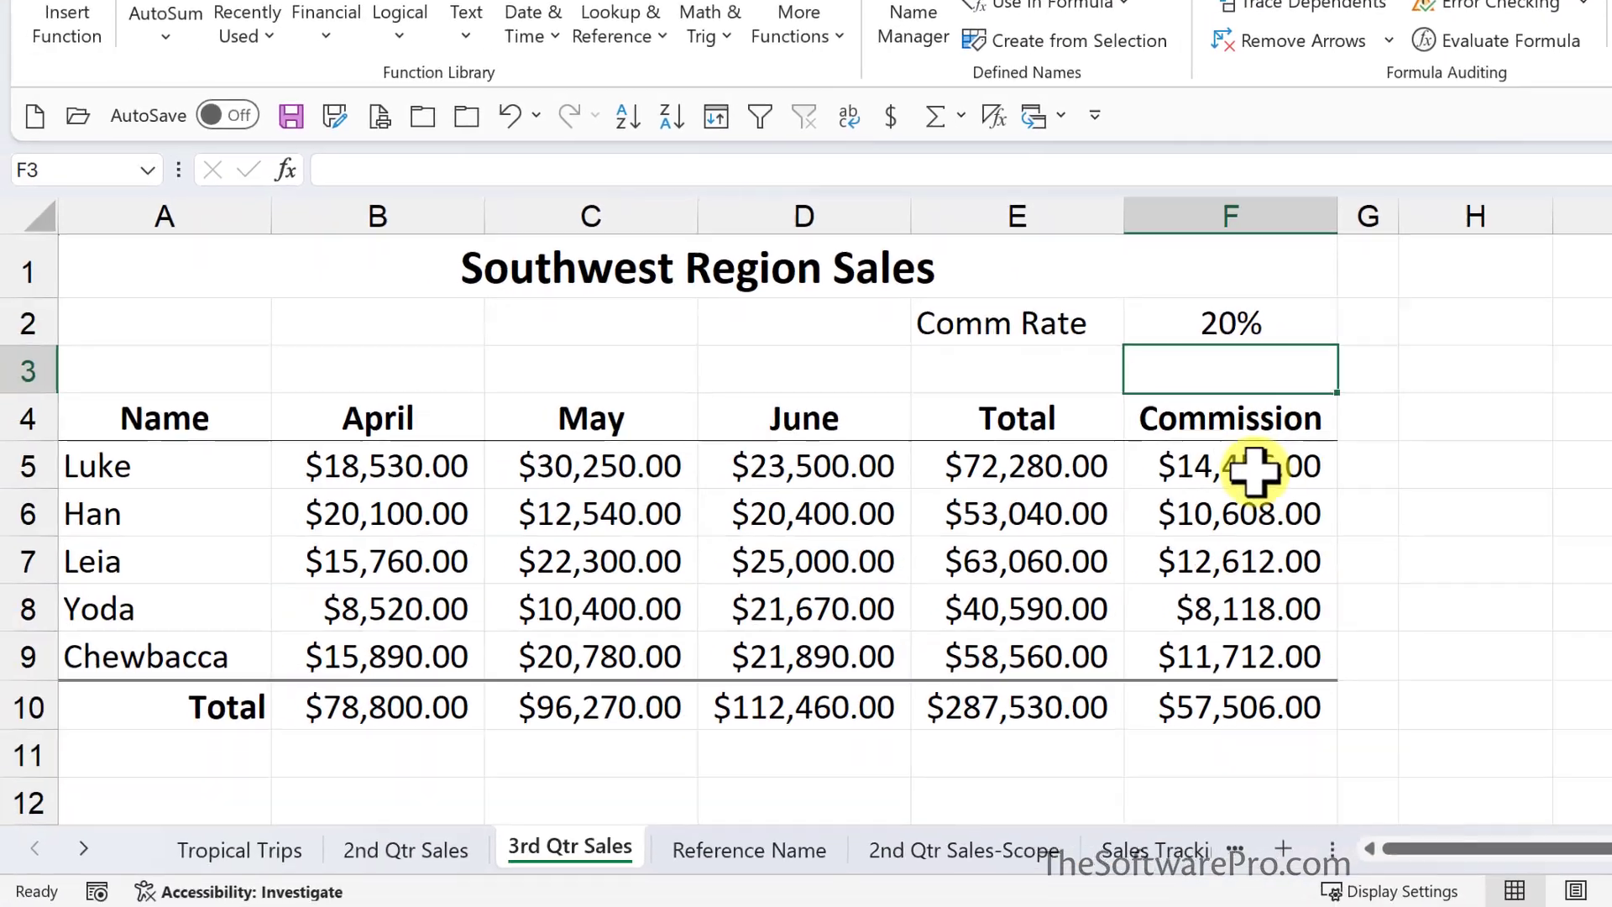
Change the formula in F5 on the 3rd Qtr Sales sheet to =E5*'3rd Qtr Sales'!Commission, choosing Commission (Worksheet) from the suggestions.
click(1119, 542)
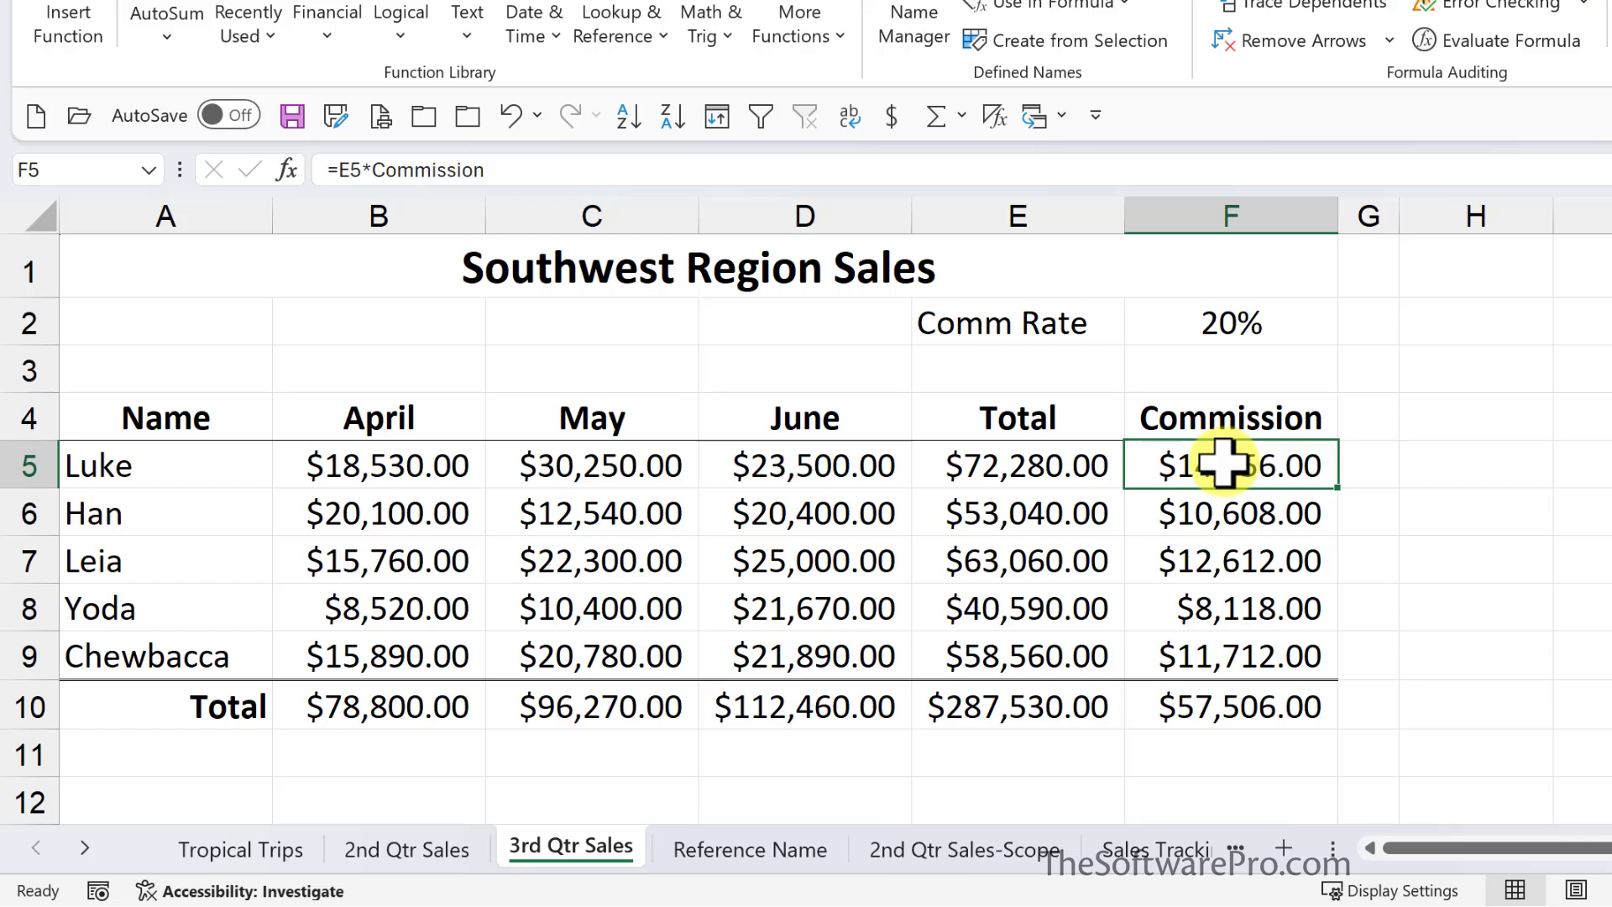
double_click(1223, 464)
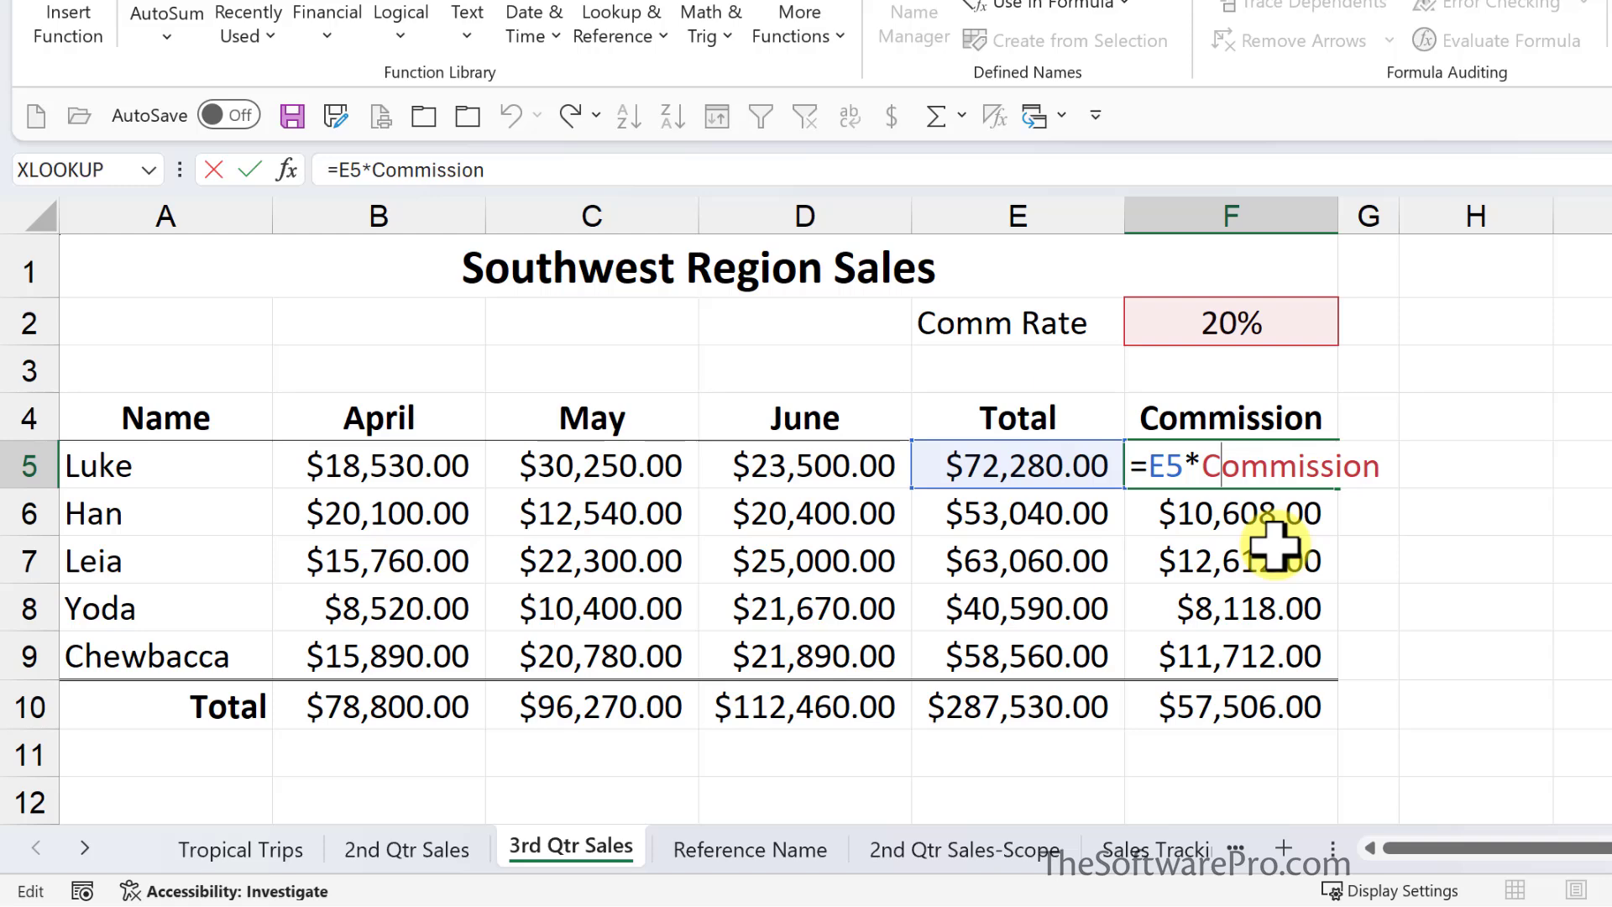
key(Delete)
key(Delete)
key(Delete)
key(Delete)
key(Delete)
key(Delete)
key(Delete)
key(Delete)
key(Delete)
key(Delete)
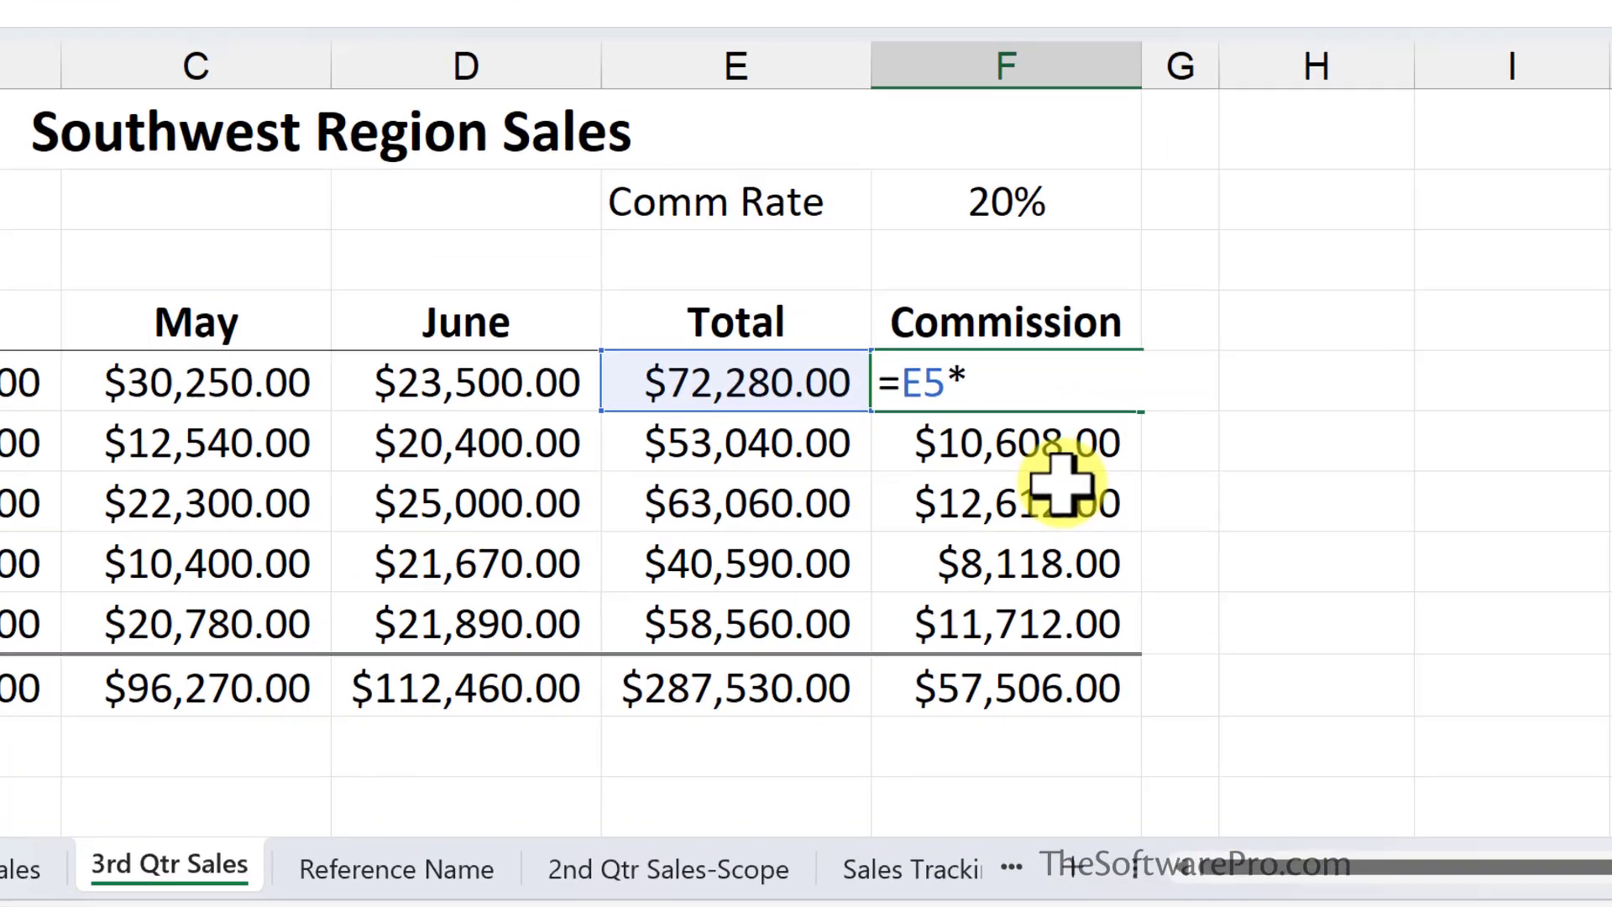
text(co)
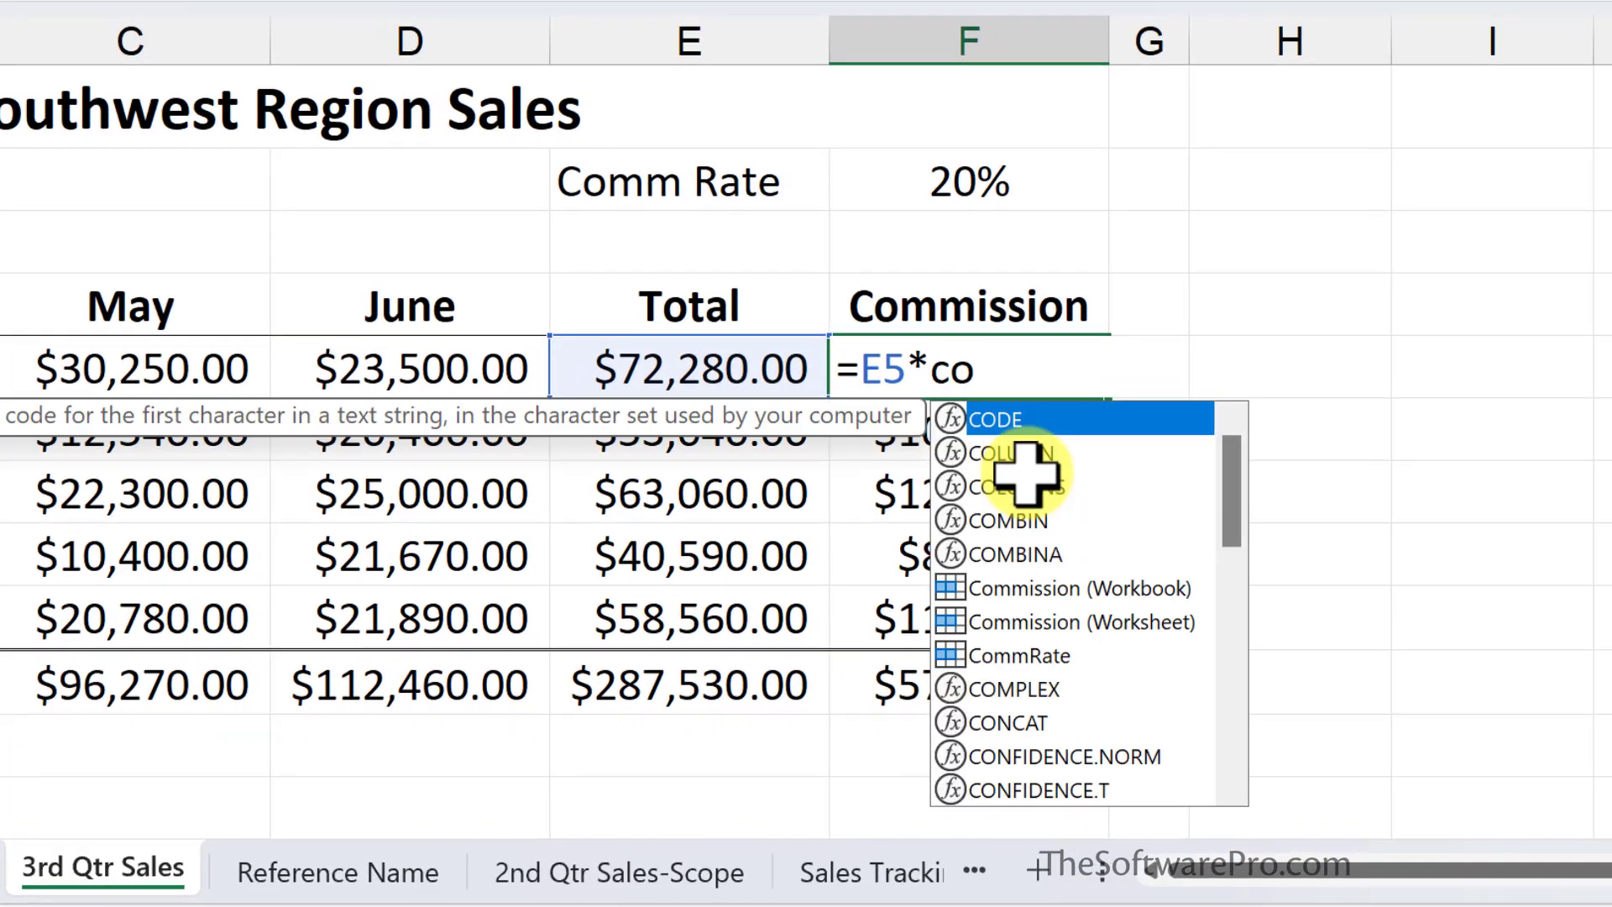
text(m)
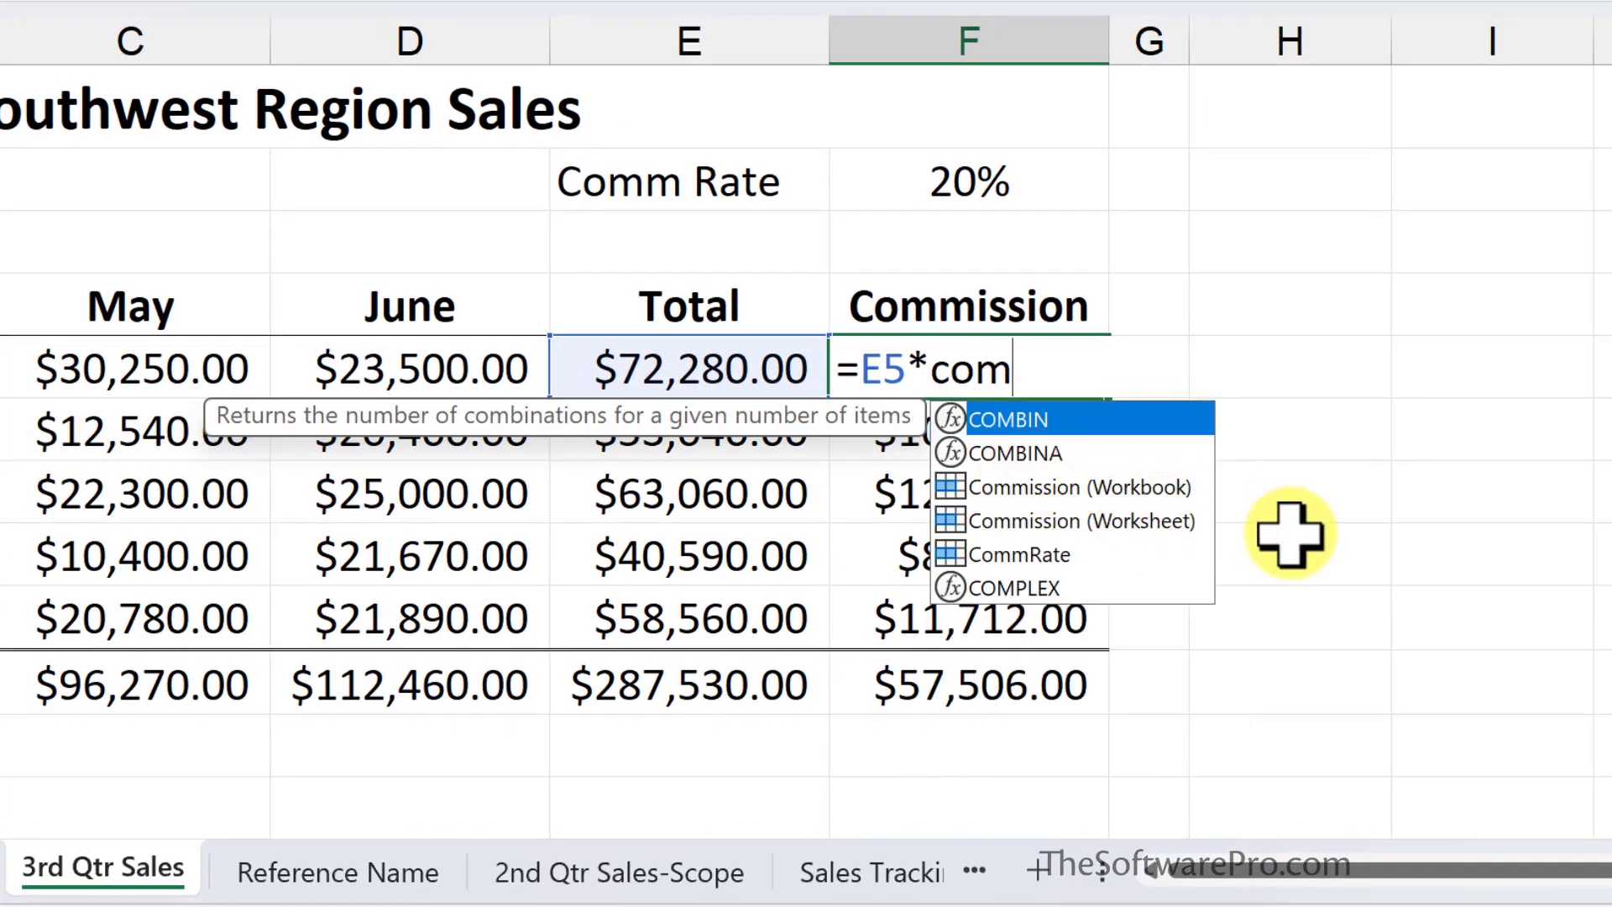
double_click(1121, 523)
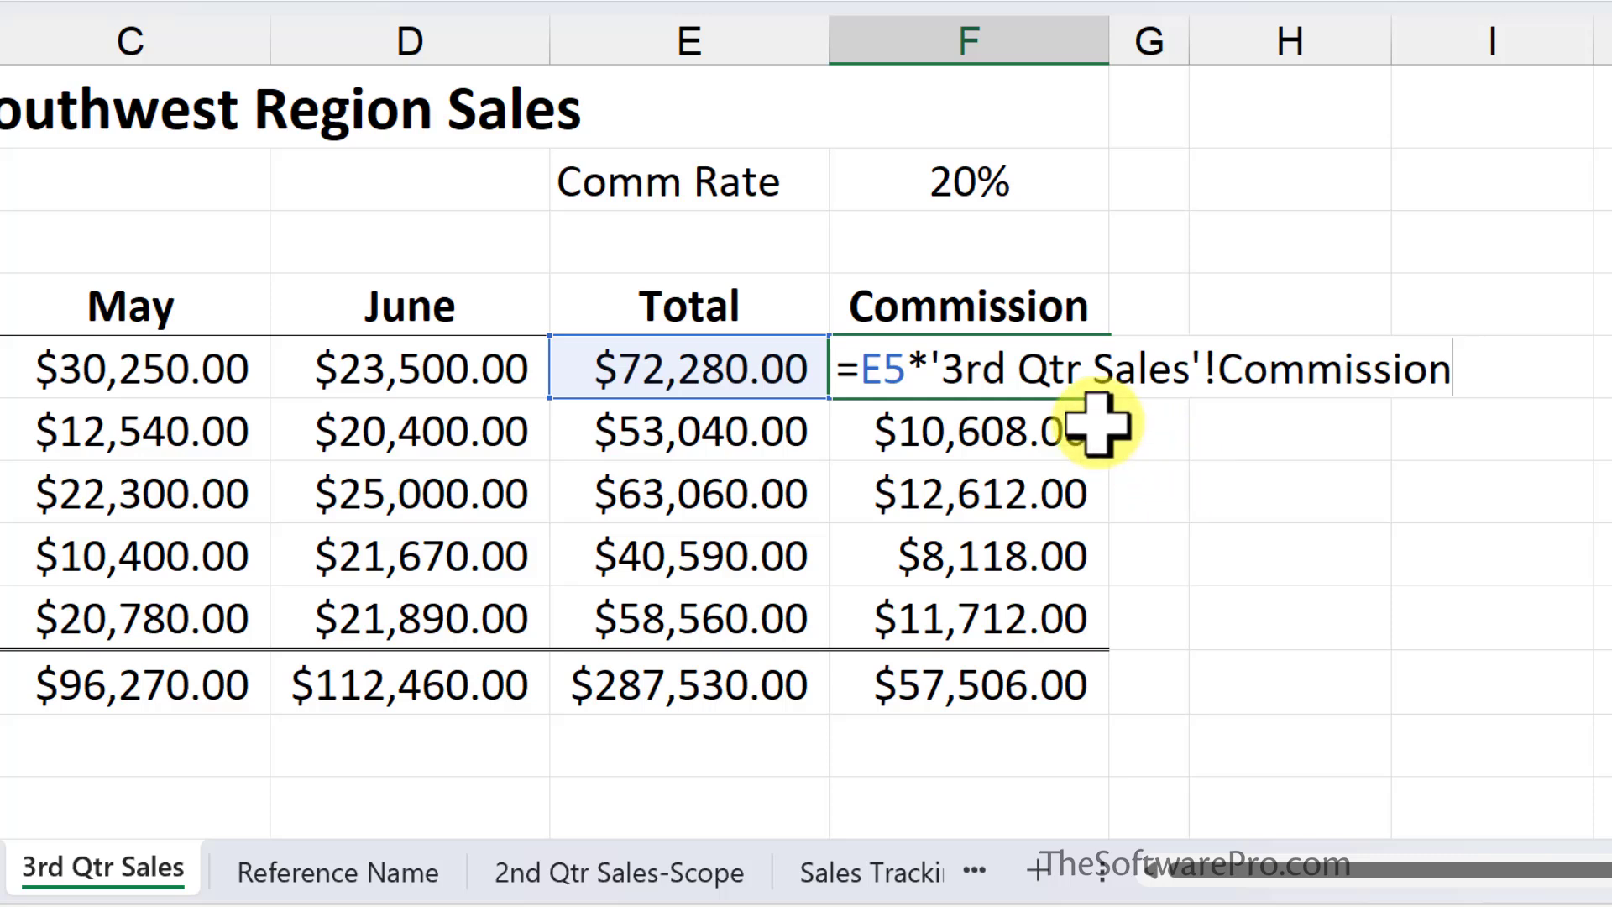
key(ctrl+Return)
Set the commission rate in F2 on the 3rd Qtr Sales sheet to 10%, and select F5 to check the commission.
click(1005, 440)
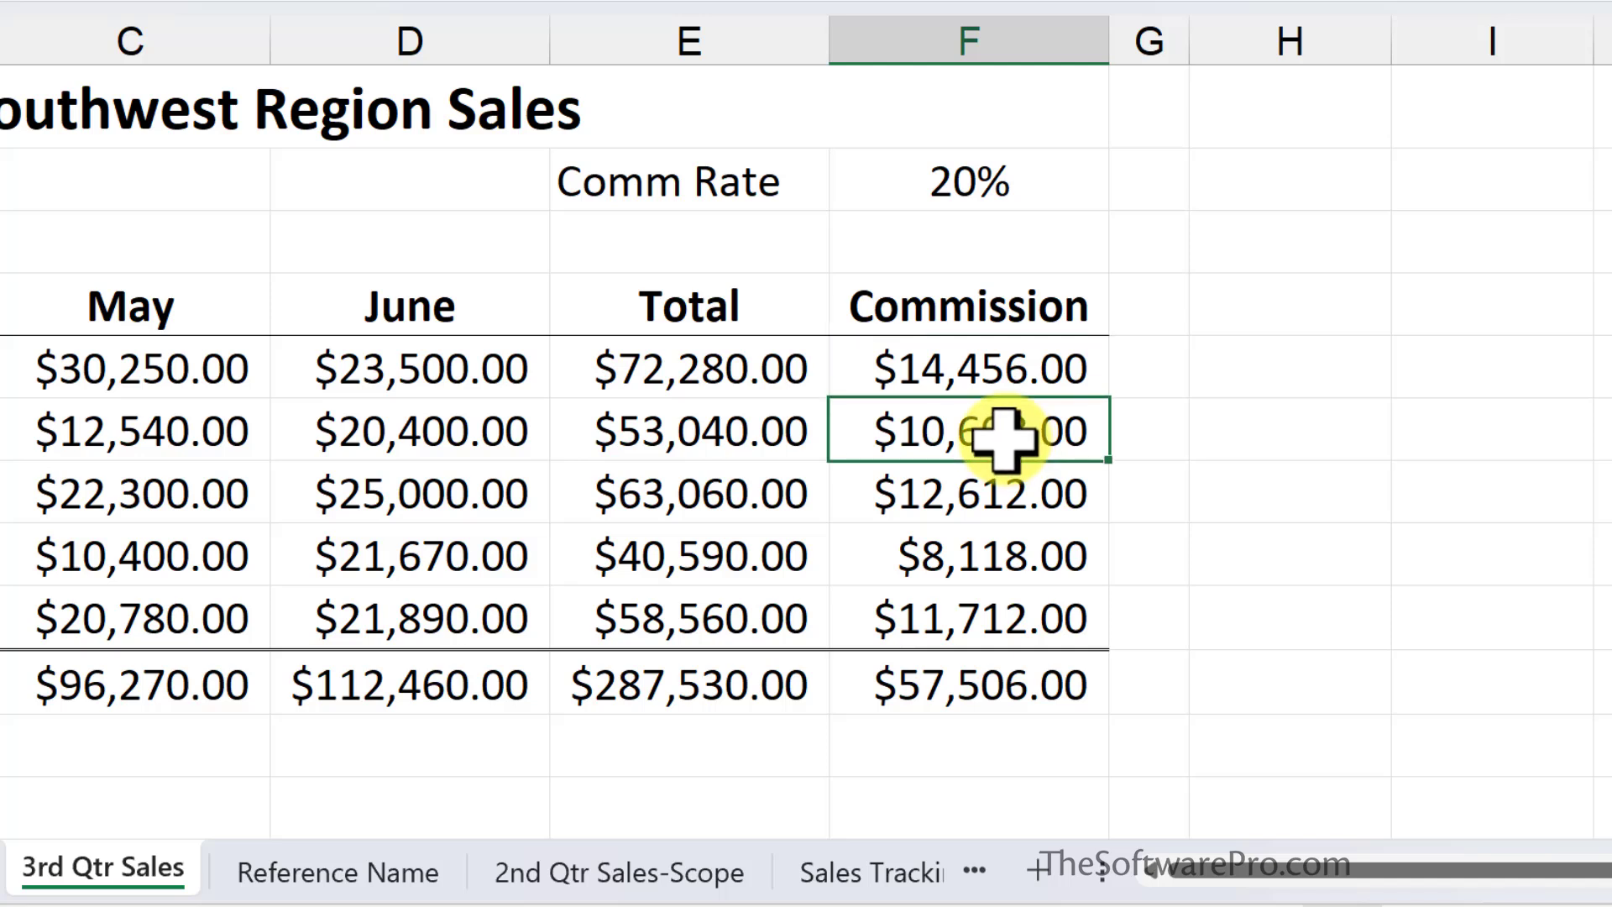
click(1025, 371)
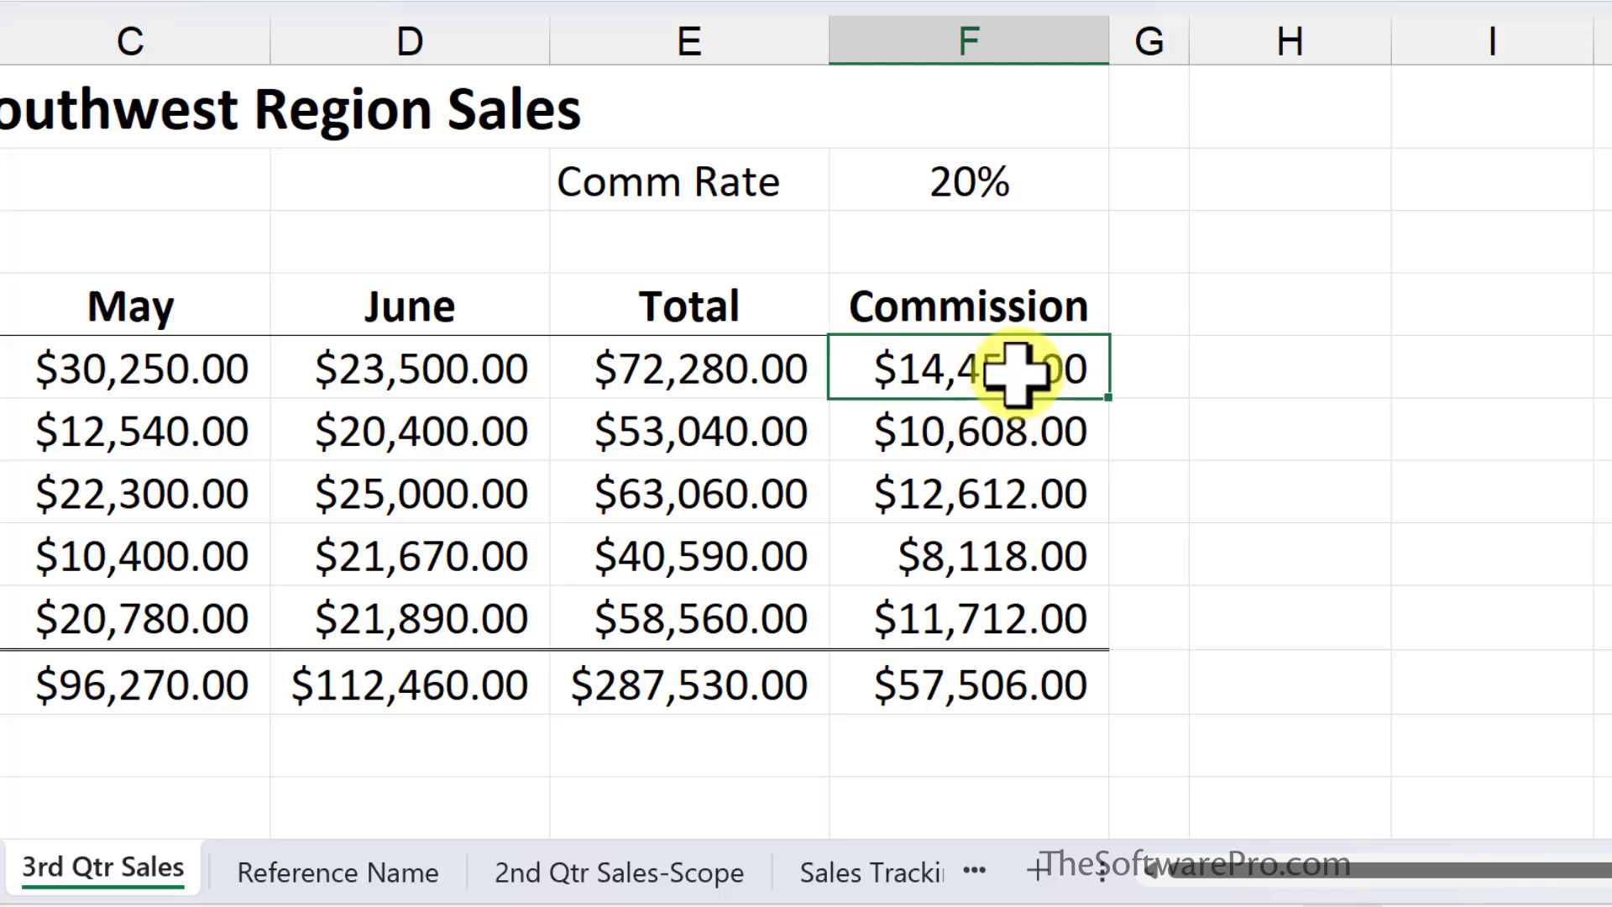
click(989, 178)
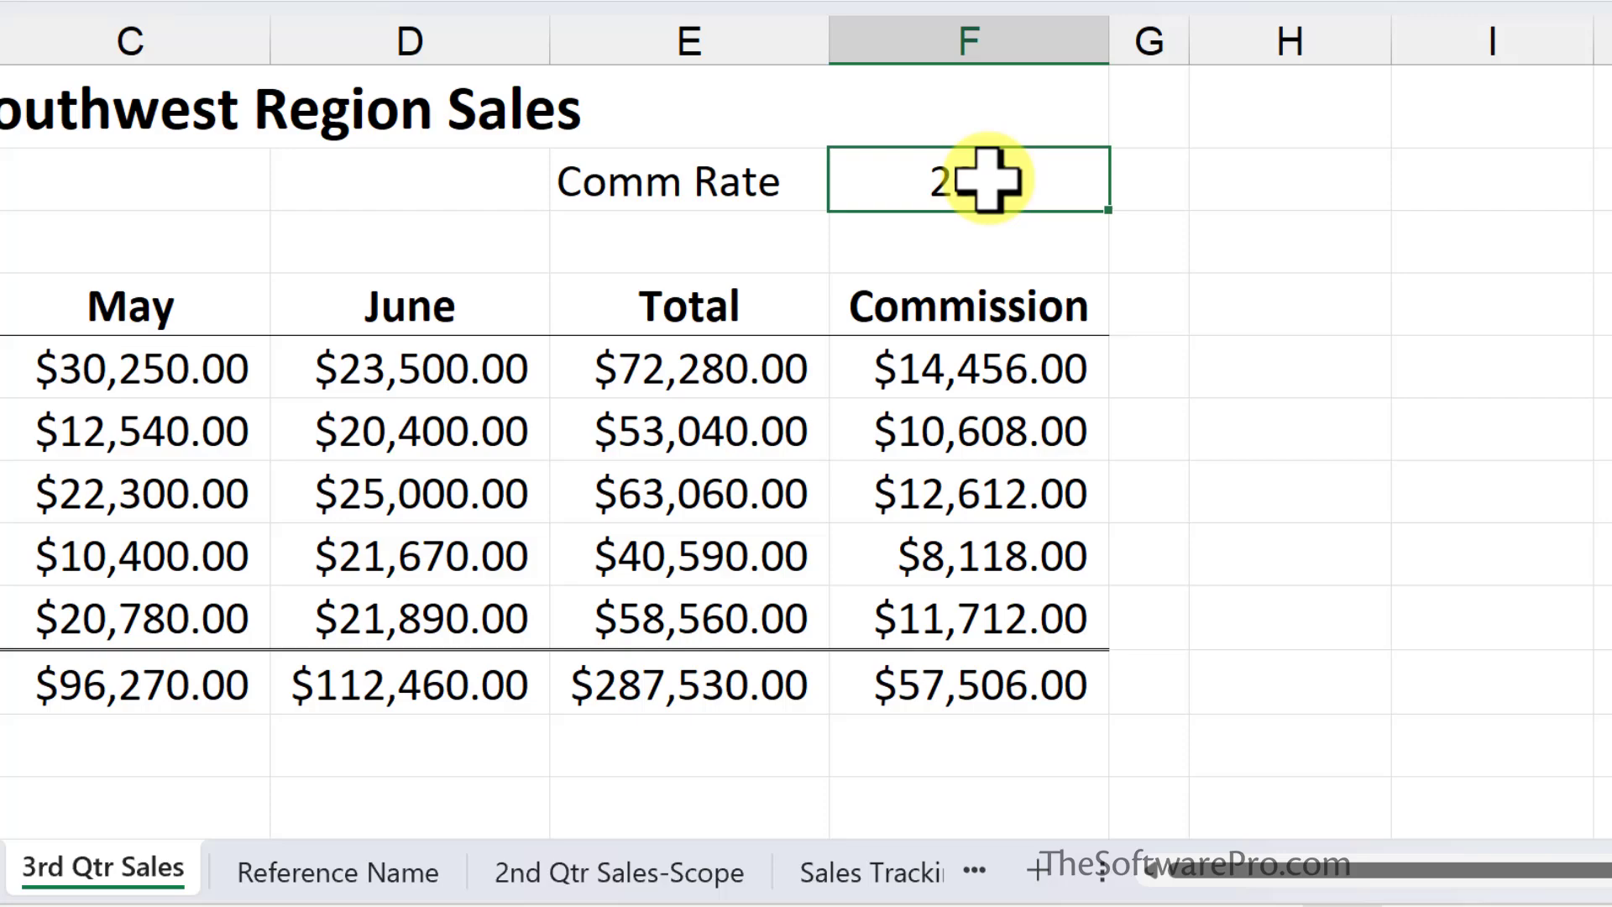
text(15)
key(Return)
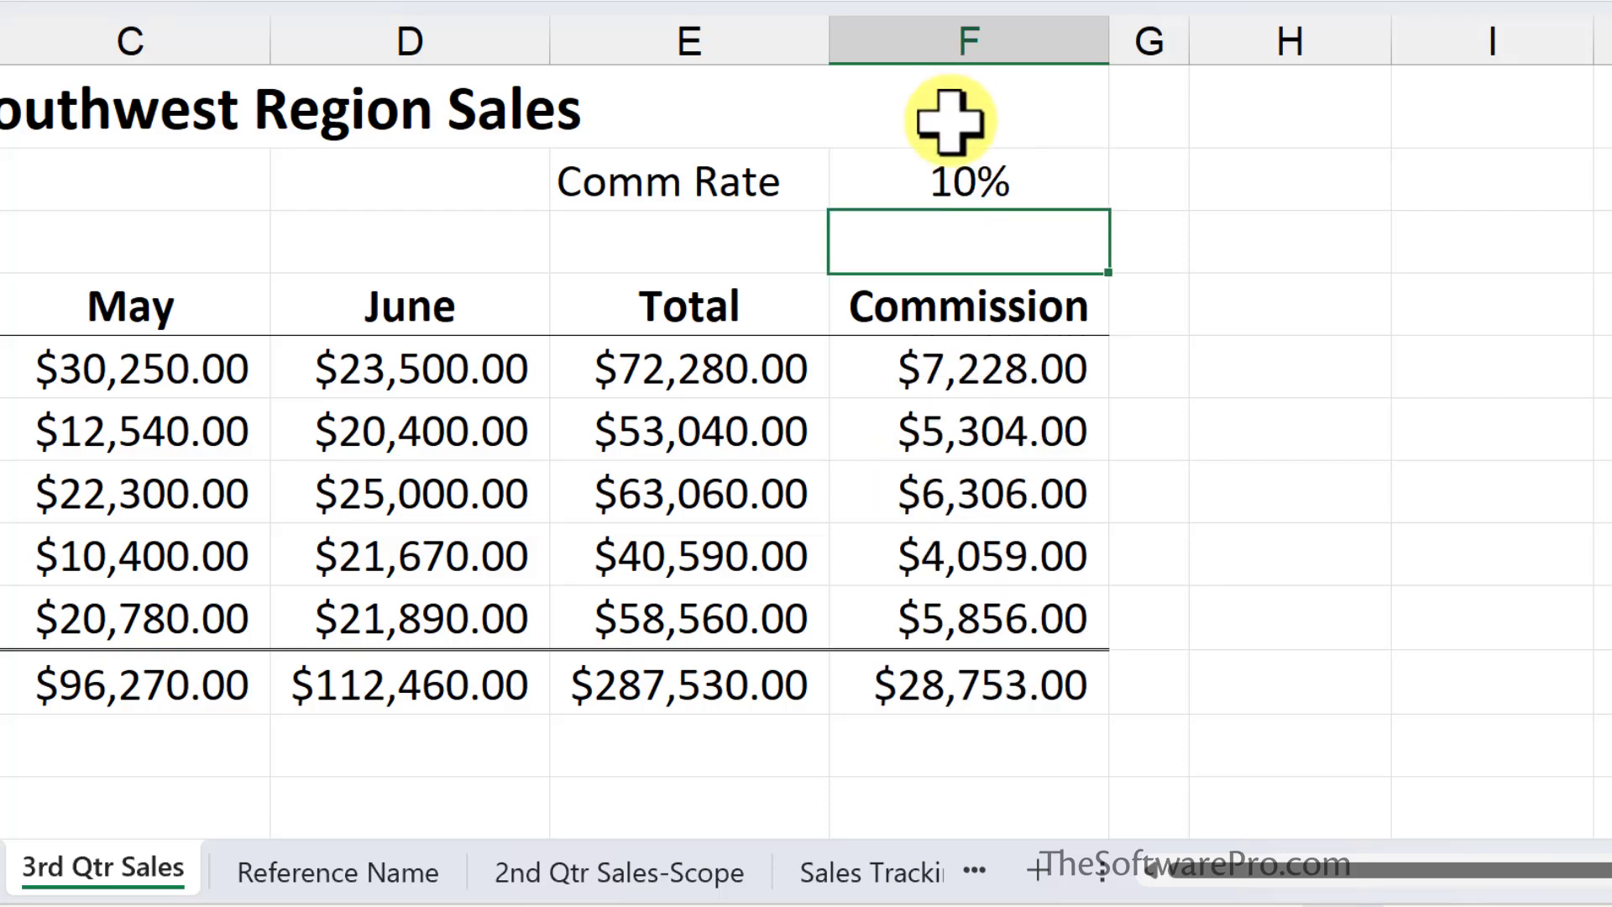
click(1009, 365)
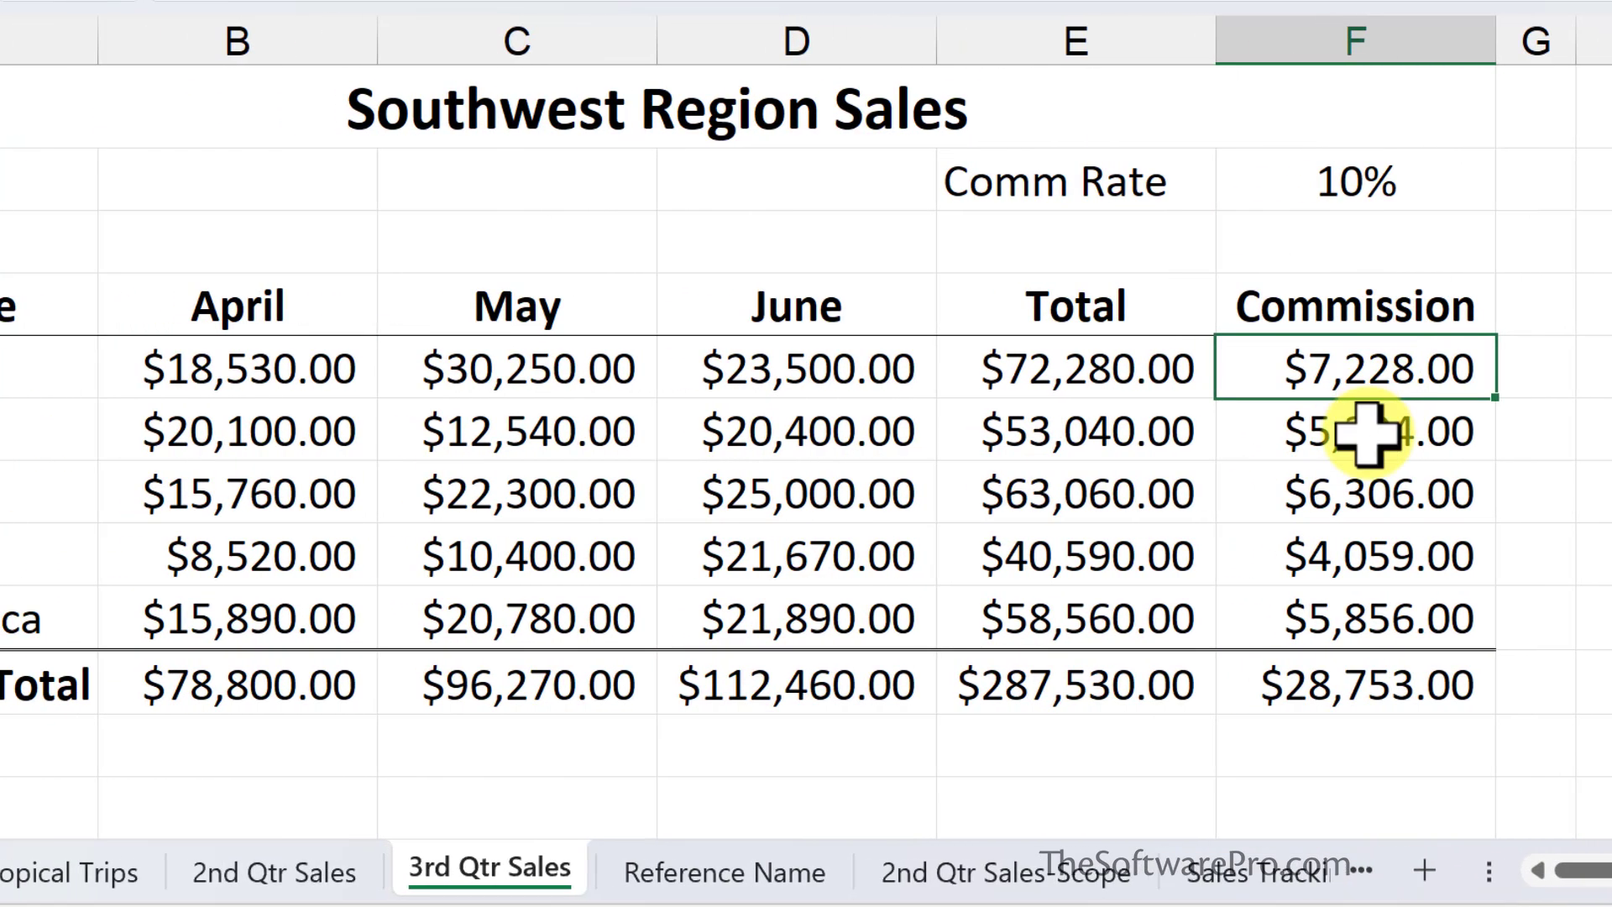
Check the rate and commissions on the 2nd Qtr Sales sheet, and return to 3rd Qtr Sales to compare.
click(264, 878)
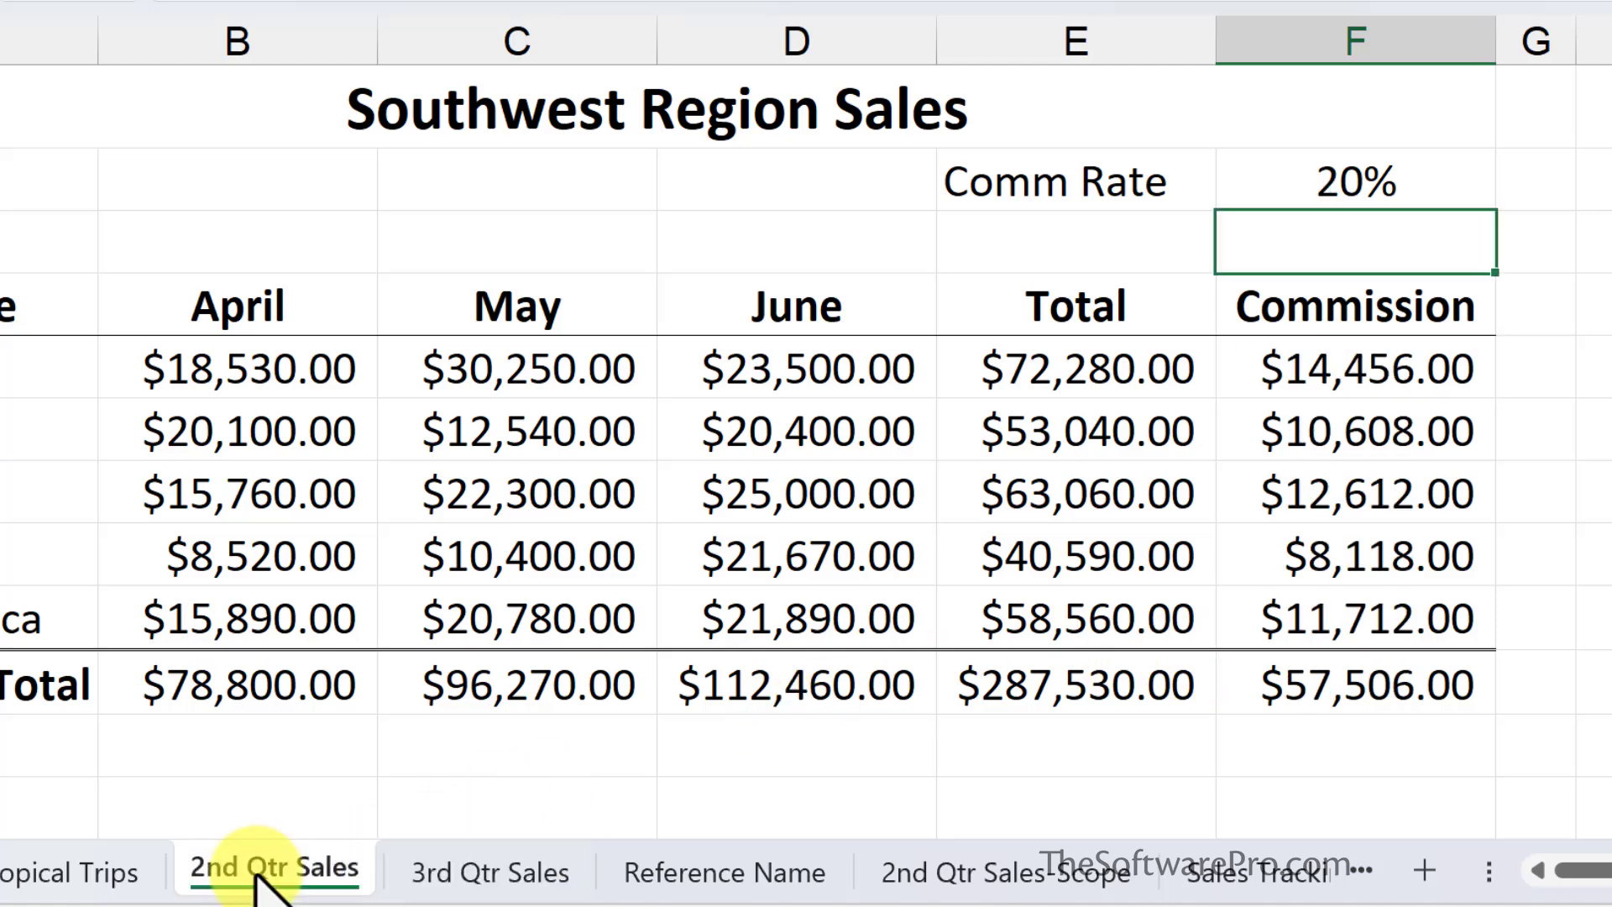
click(1401, 438)
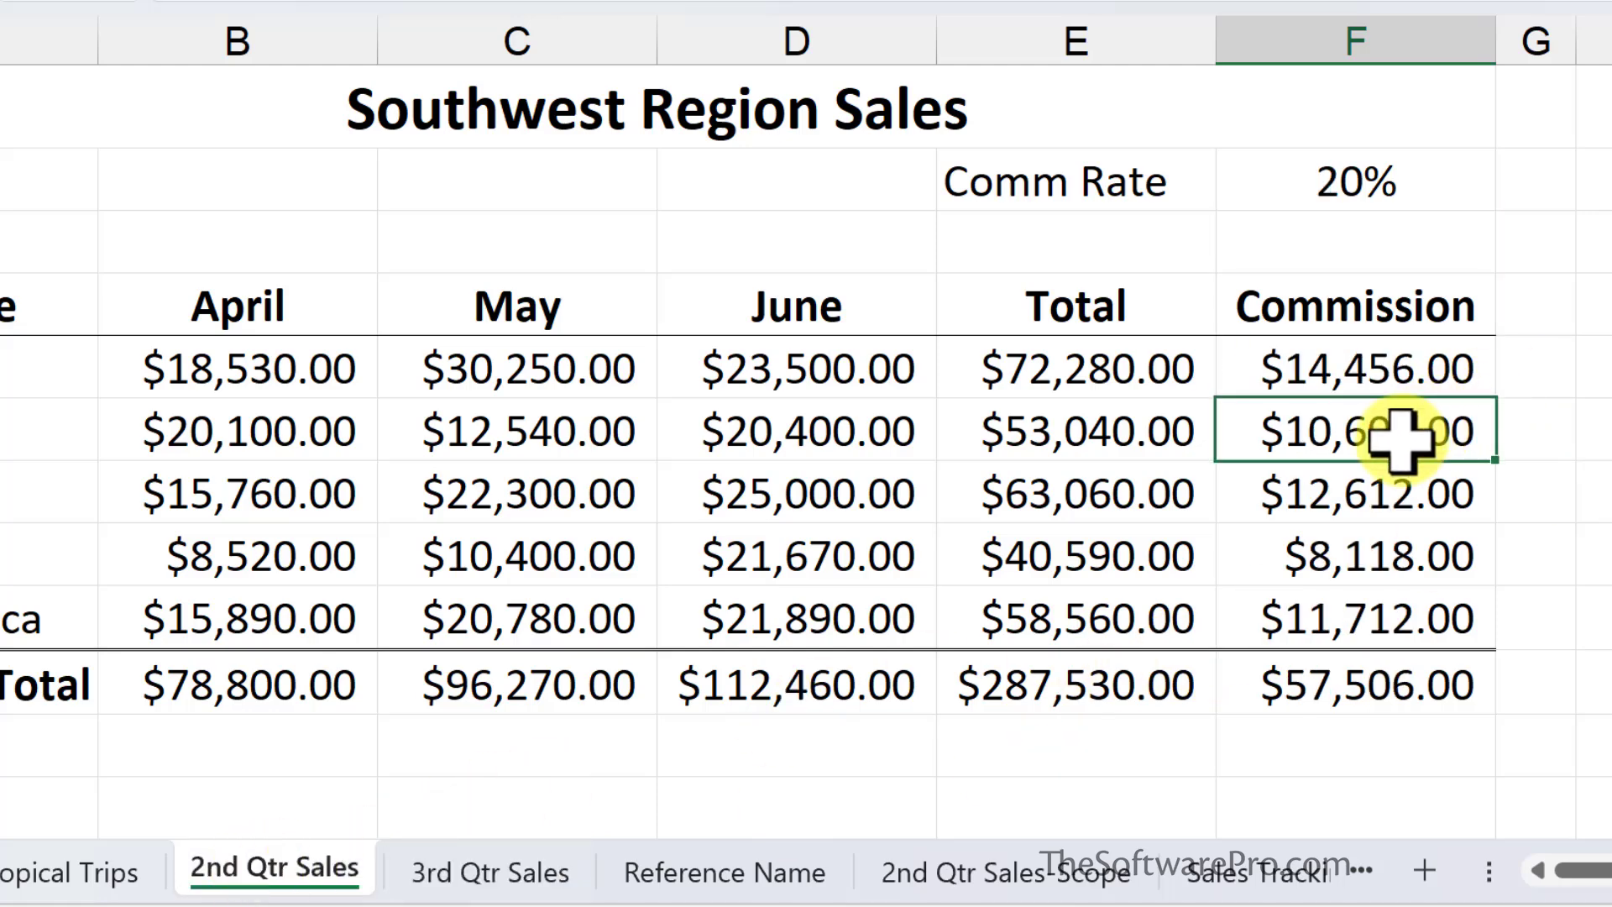
key(ctrl+Page_Down)
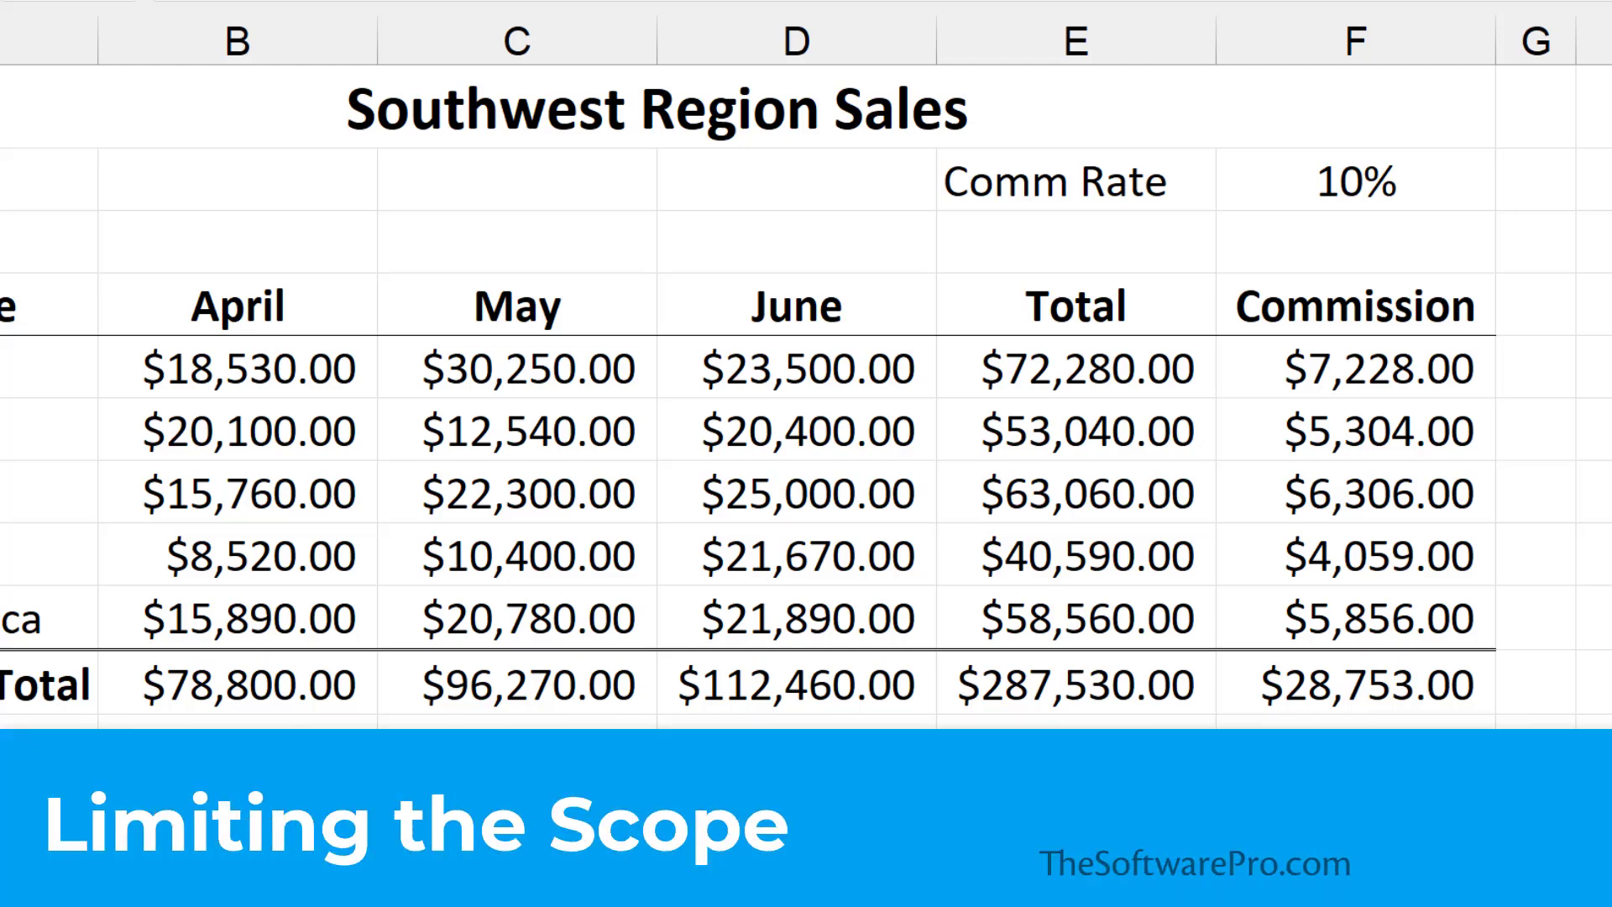
Define the name CommScope for cell F2 on the 2nd Qtr Sales-Scope sheet, with its scope limited to that sheet.
click(1356, 367)
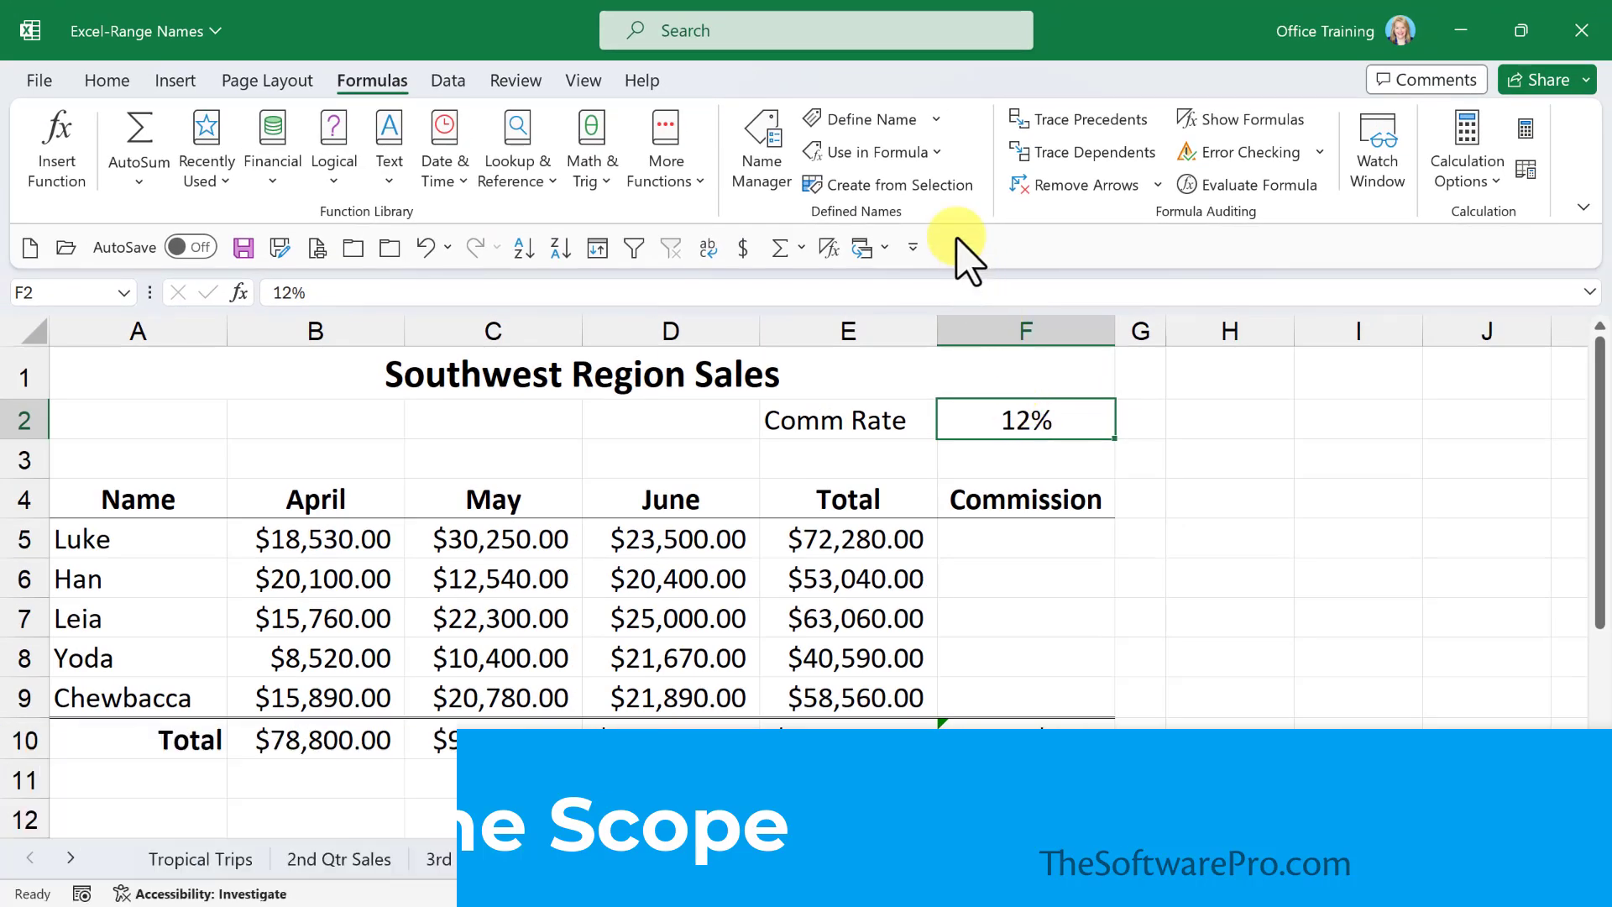
click(882, 123)
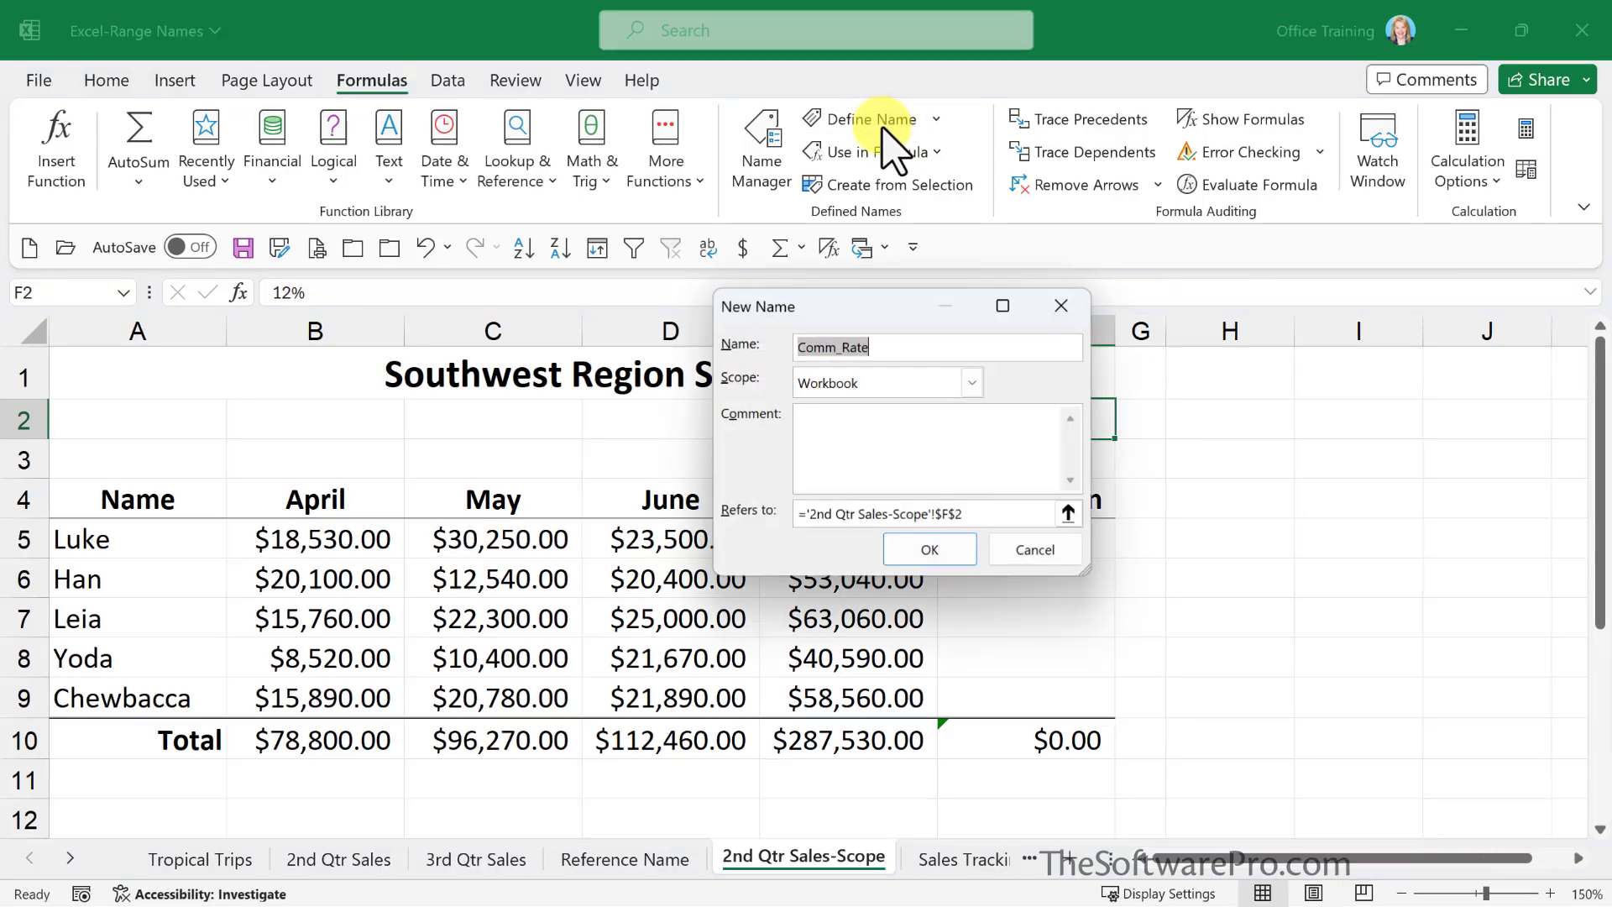
text(CommScope)
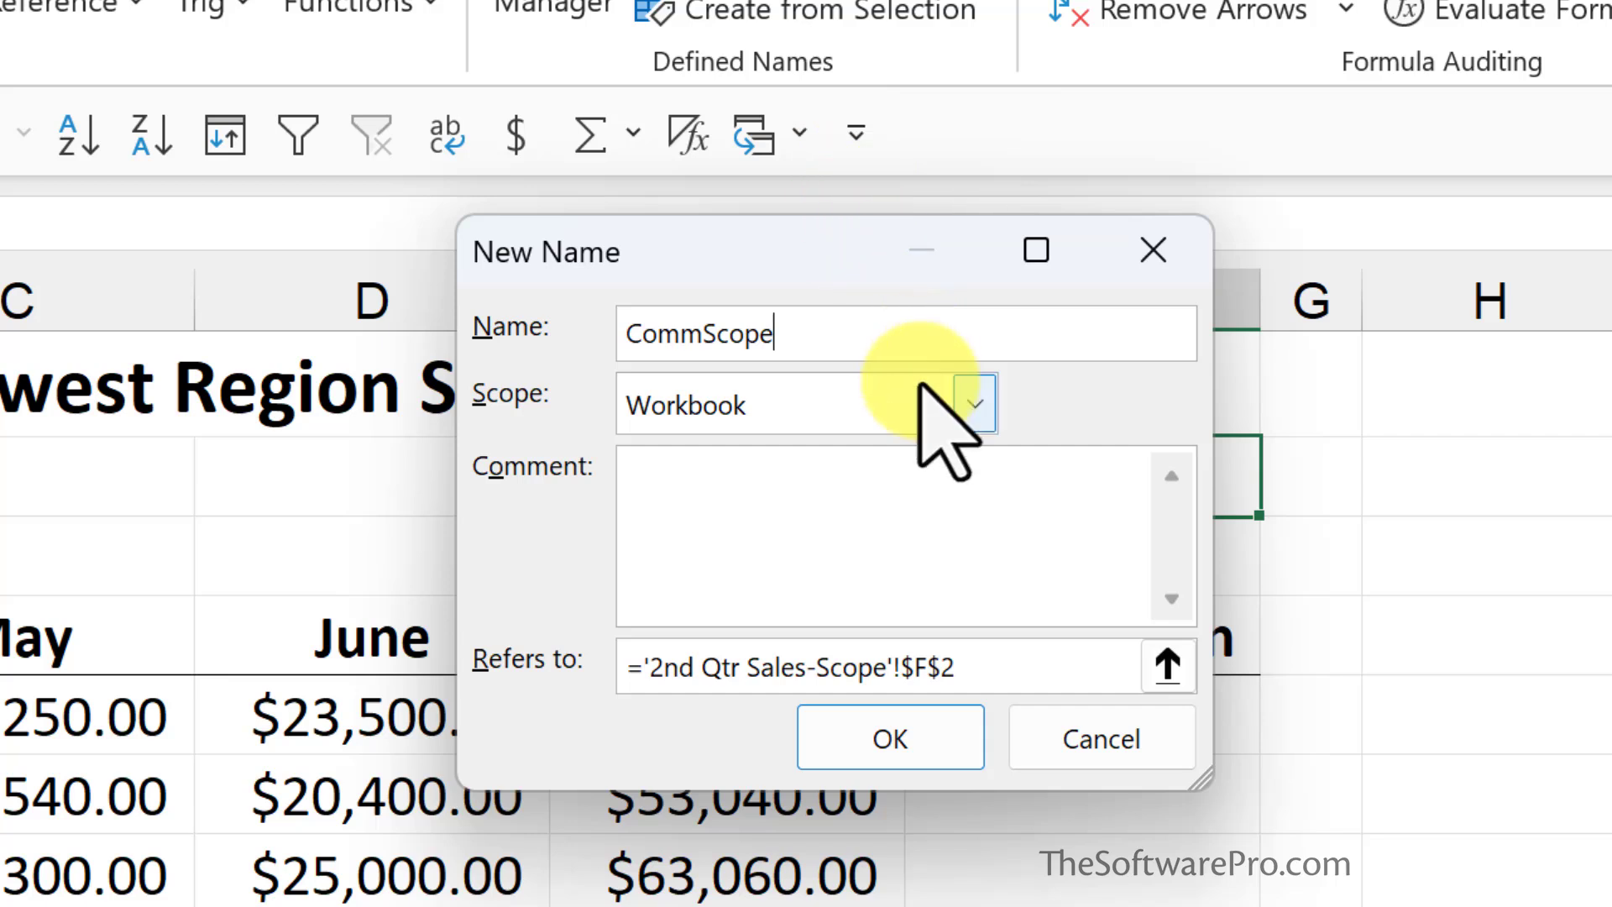
click(974, 401)
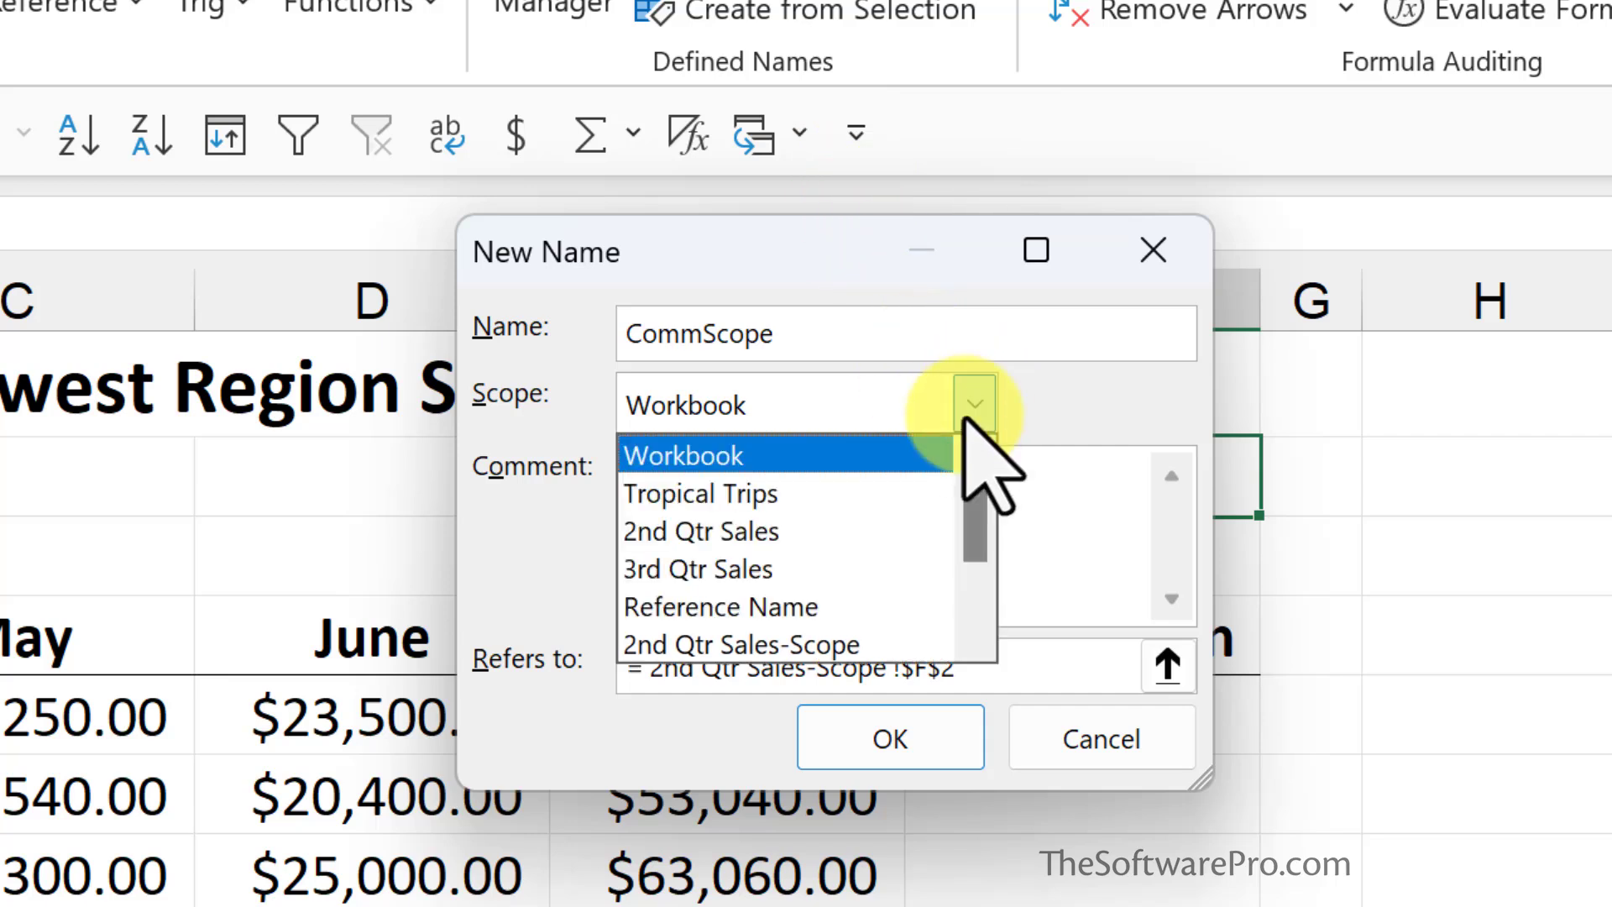
click(856, 645)
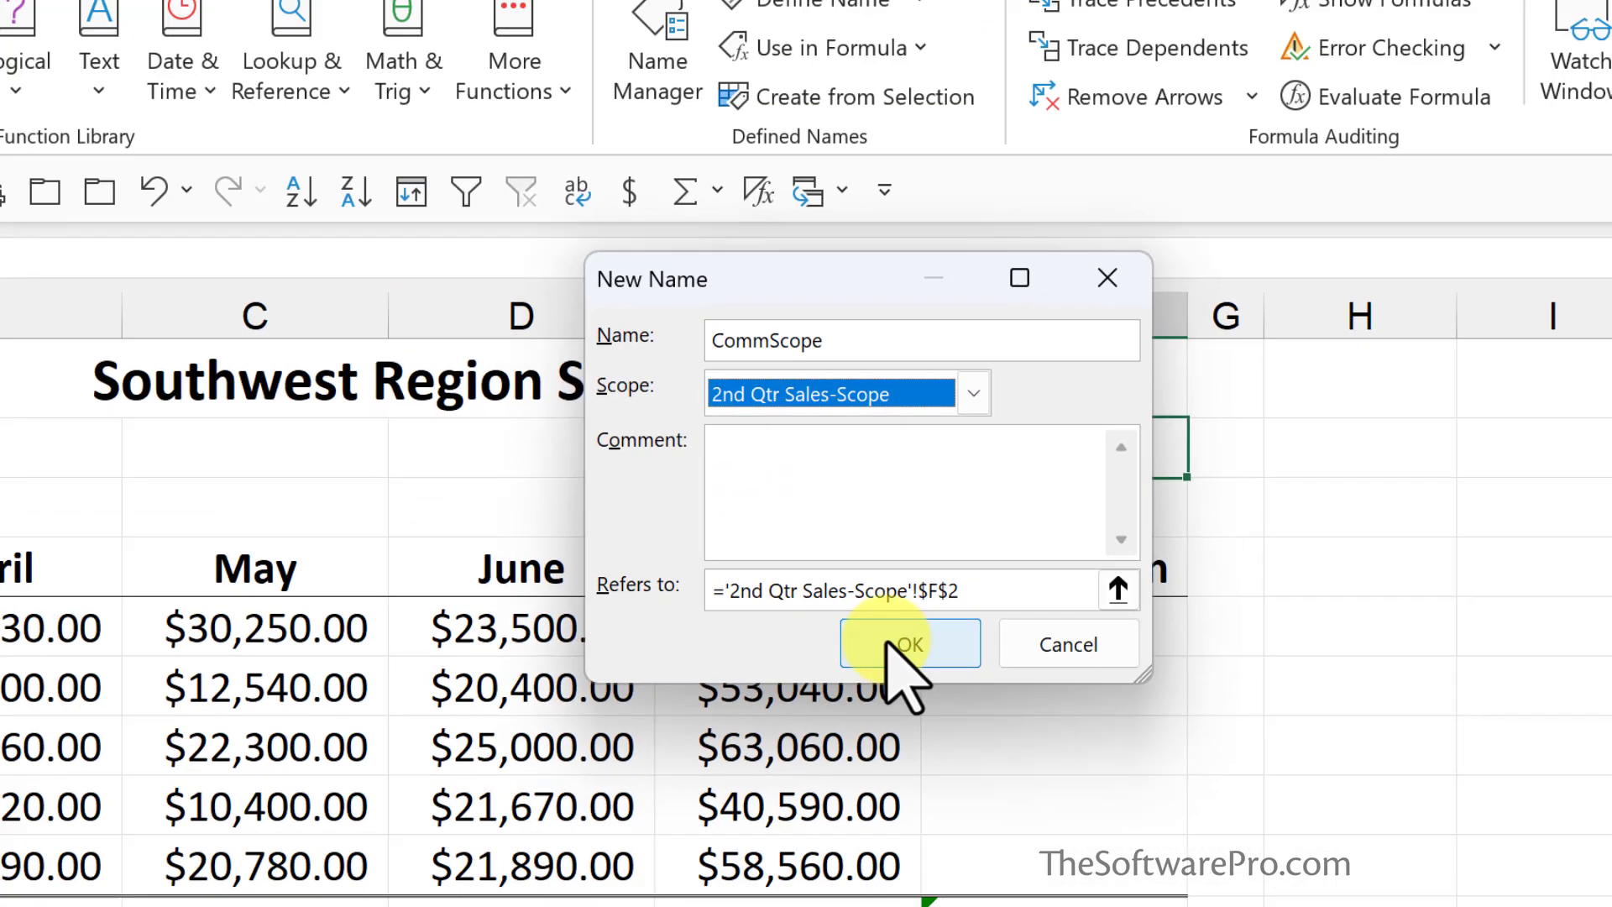
click(891, 645)
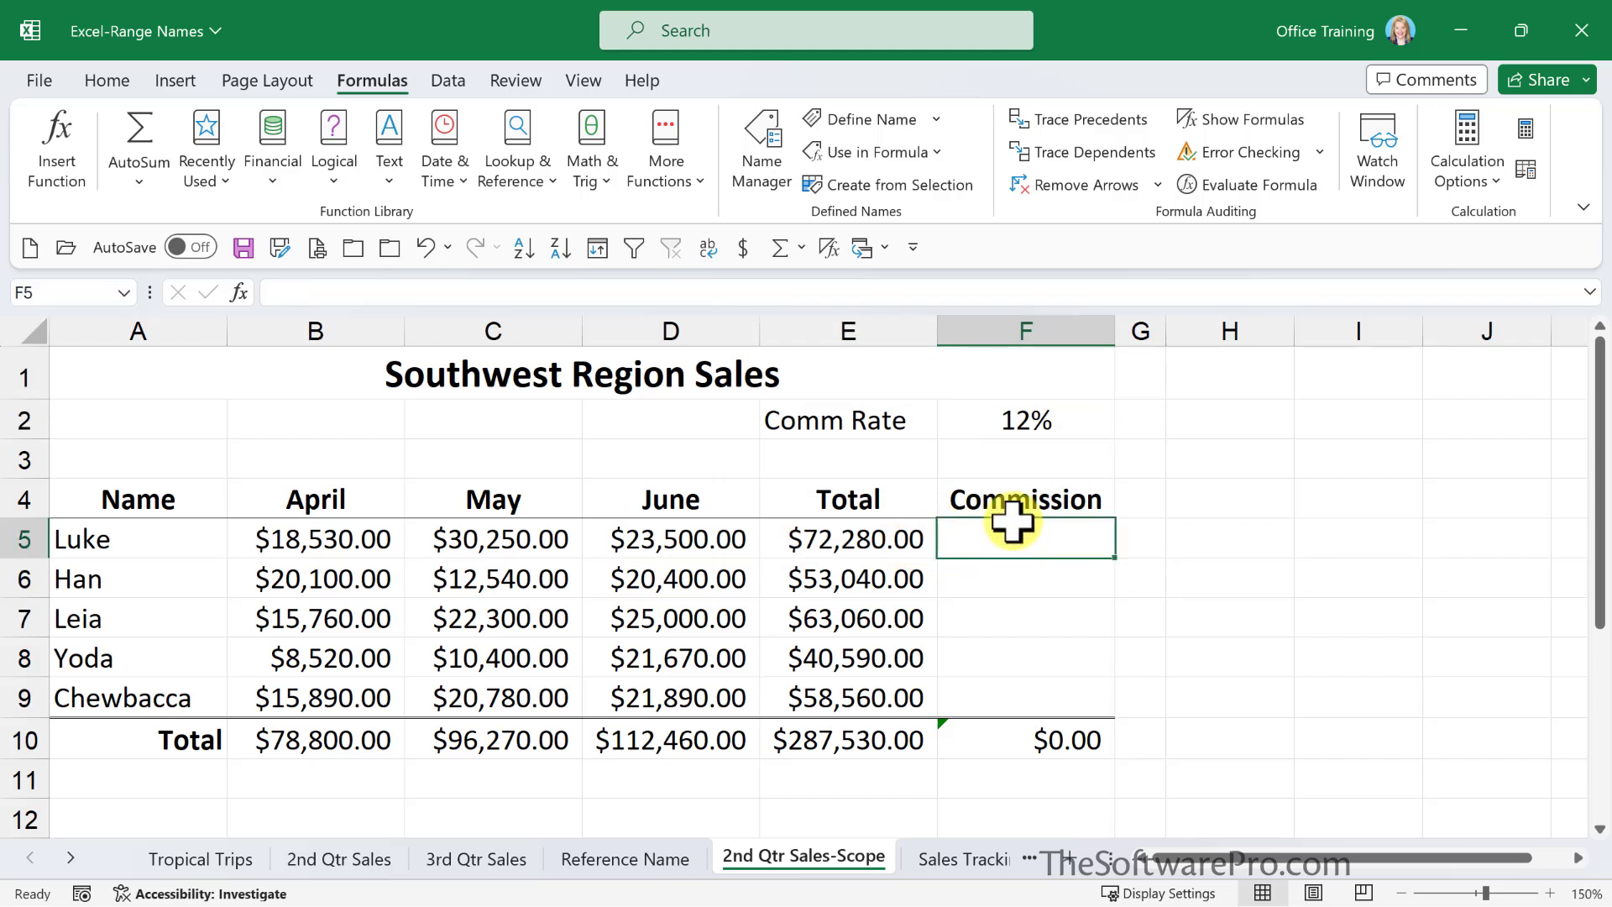
Enter a commission formula in F5 multiplying E5 by the named rate cell F2, giving =E5*CommScope.
text(=)
key(Left)
text(*)
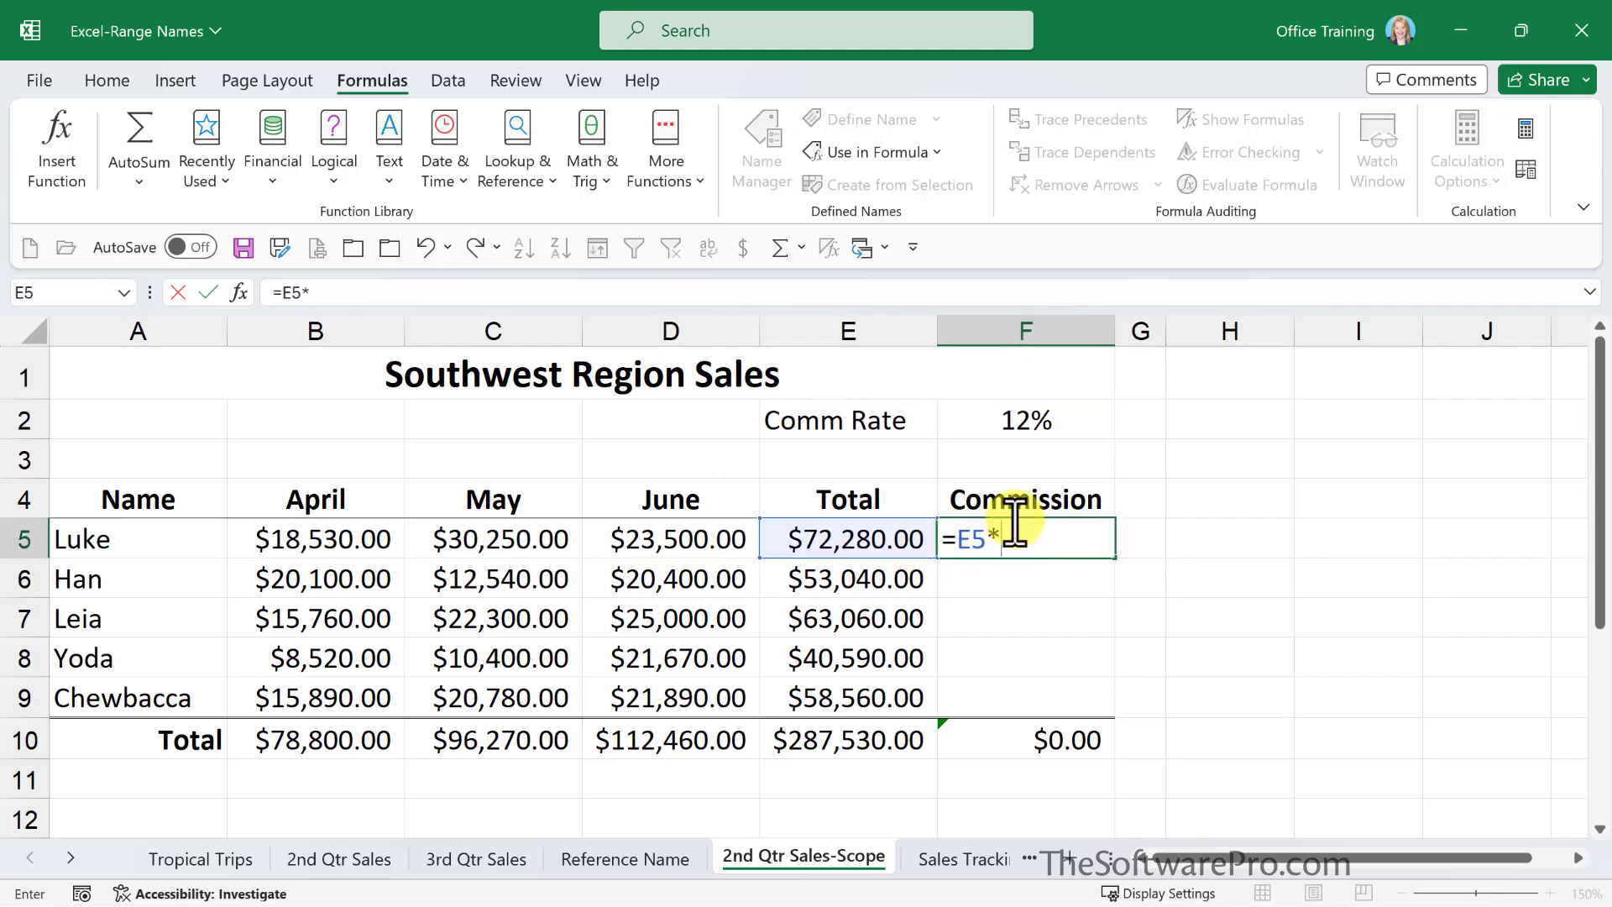
click(1060, 412)
key(Return)
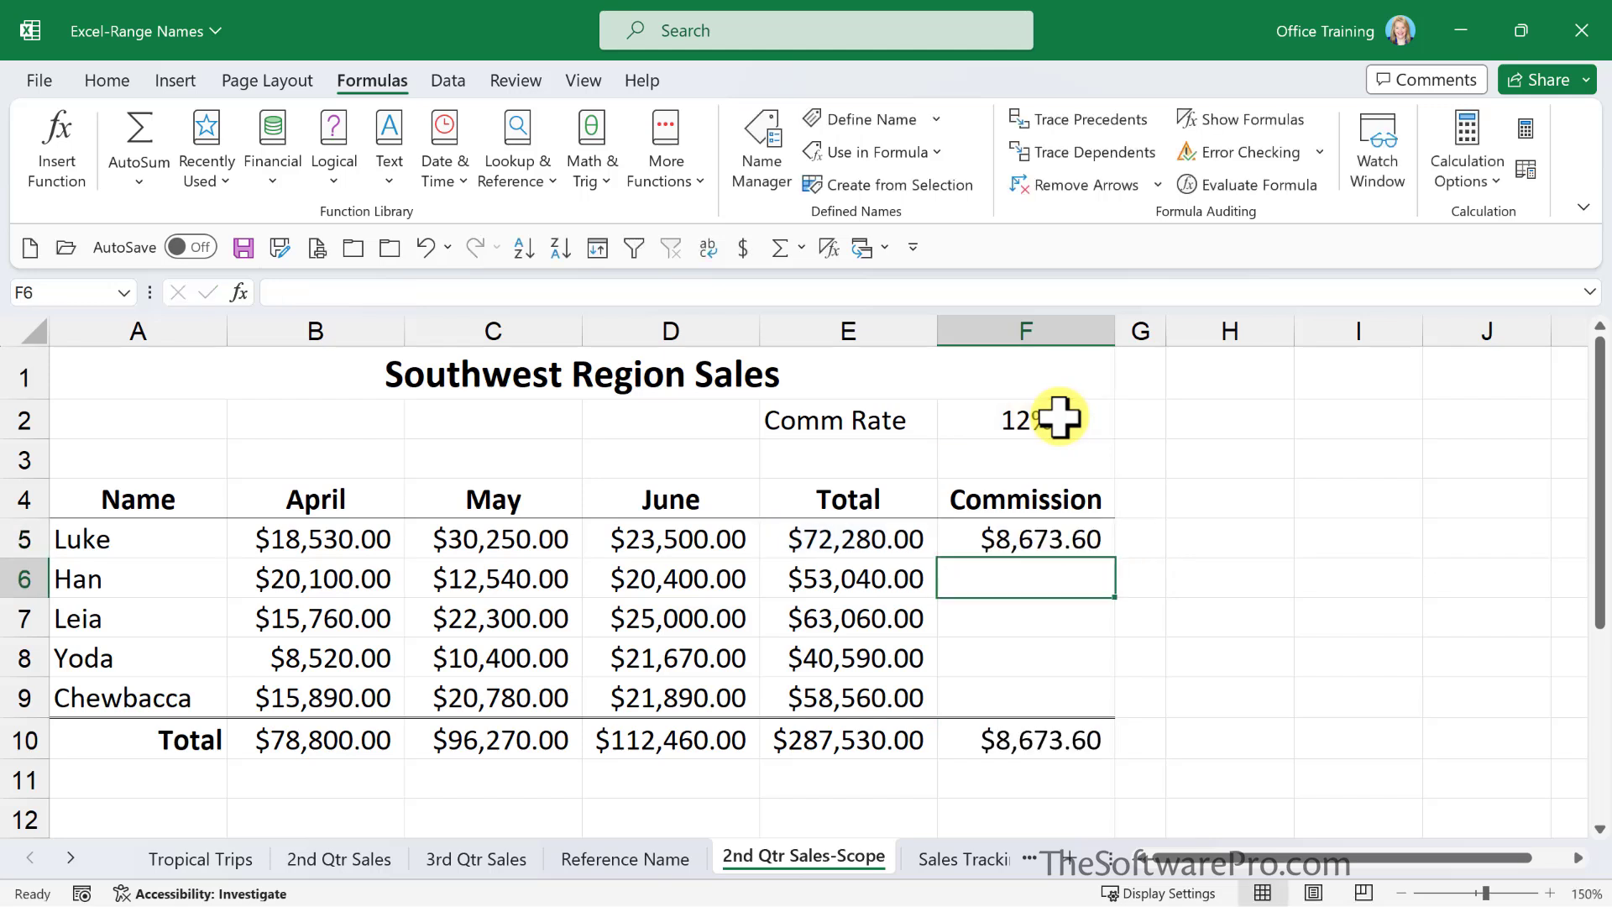
Fill the commission formula in F5 down through F9, and select F8 to check its formula.
click(1041, 539)
drag(1123, 557, 1123, 716)
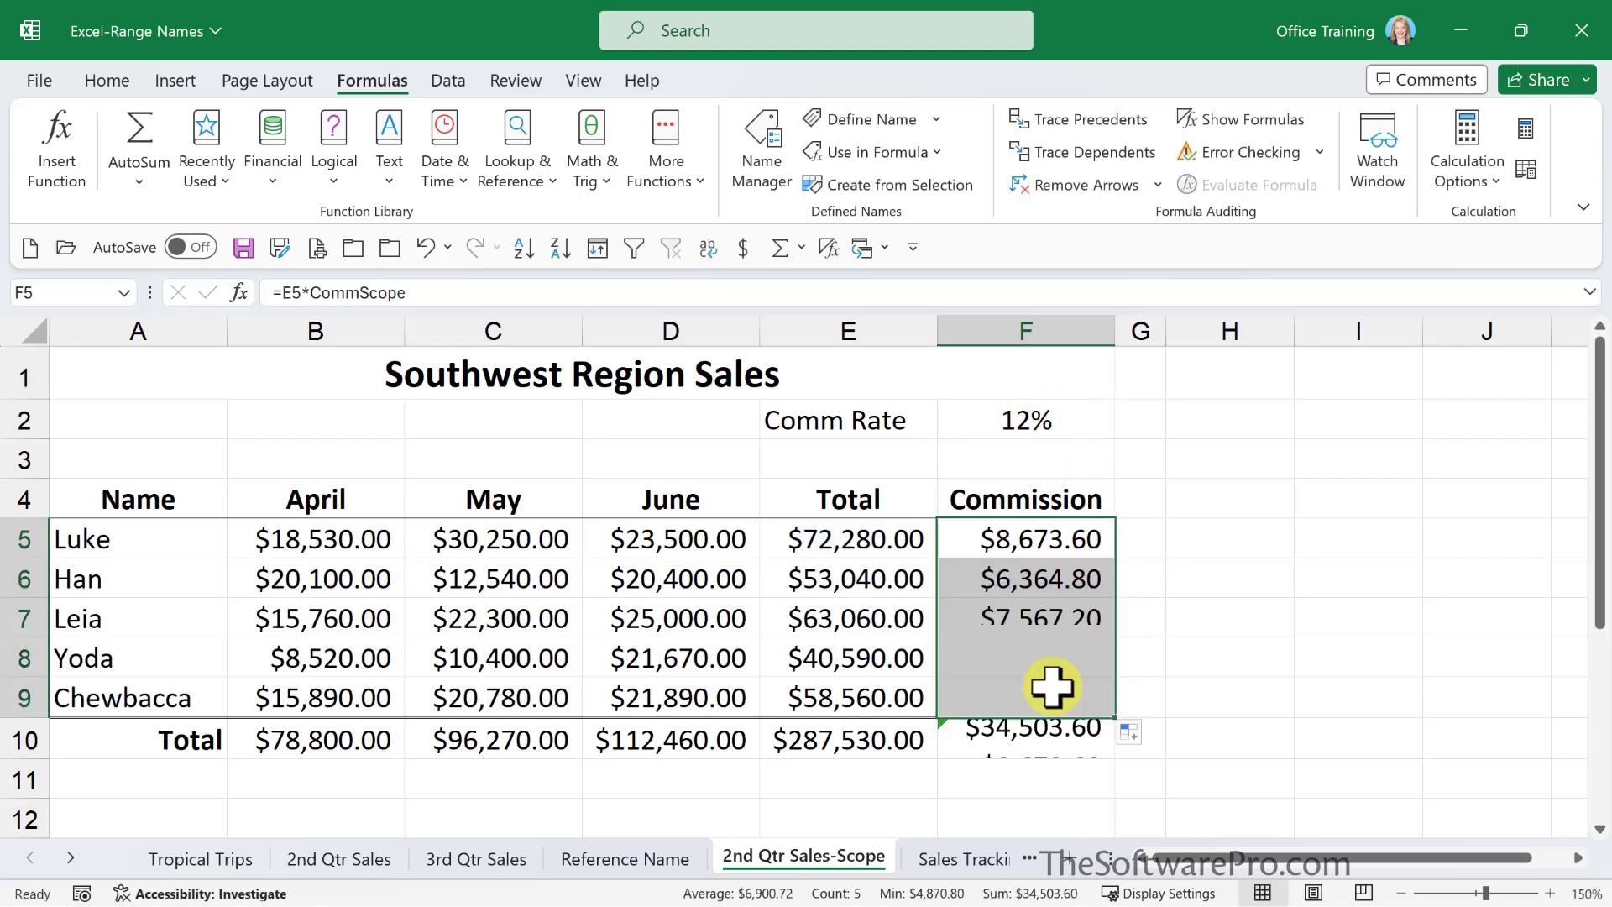
click(1048, 667)
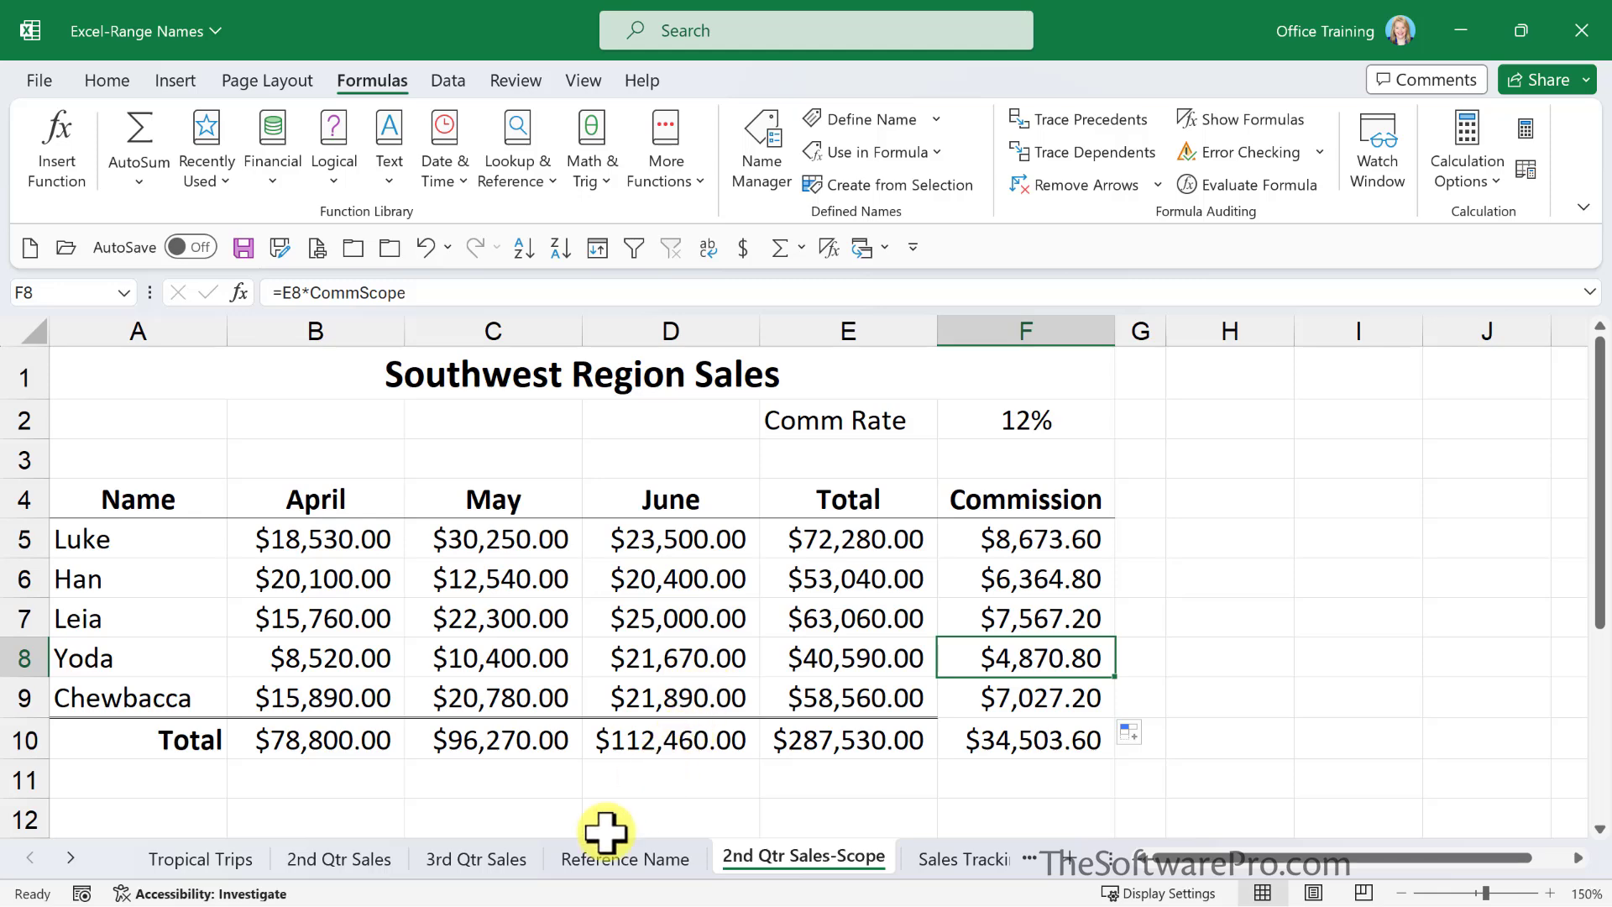
Examine the list of names available on the Reference Name sheet for CommScope, and return to the 2nd Qtr Sales-Scope sheet.
click(624, 858)
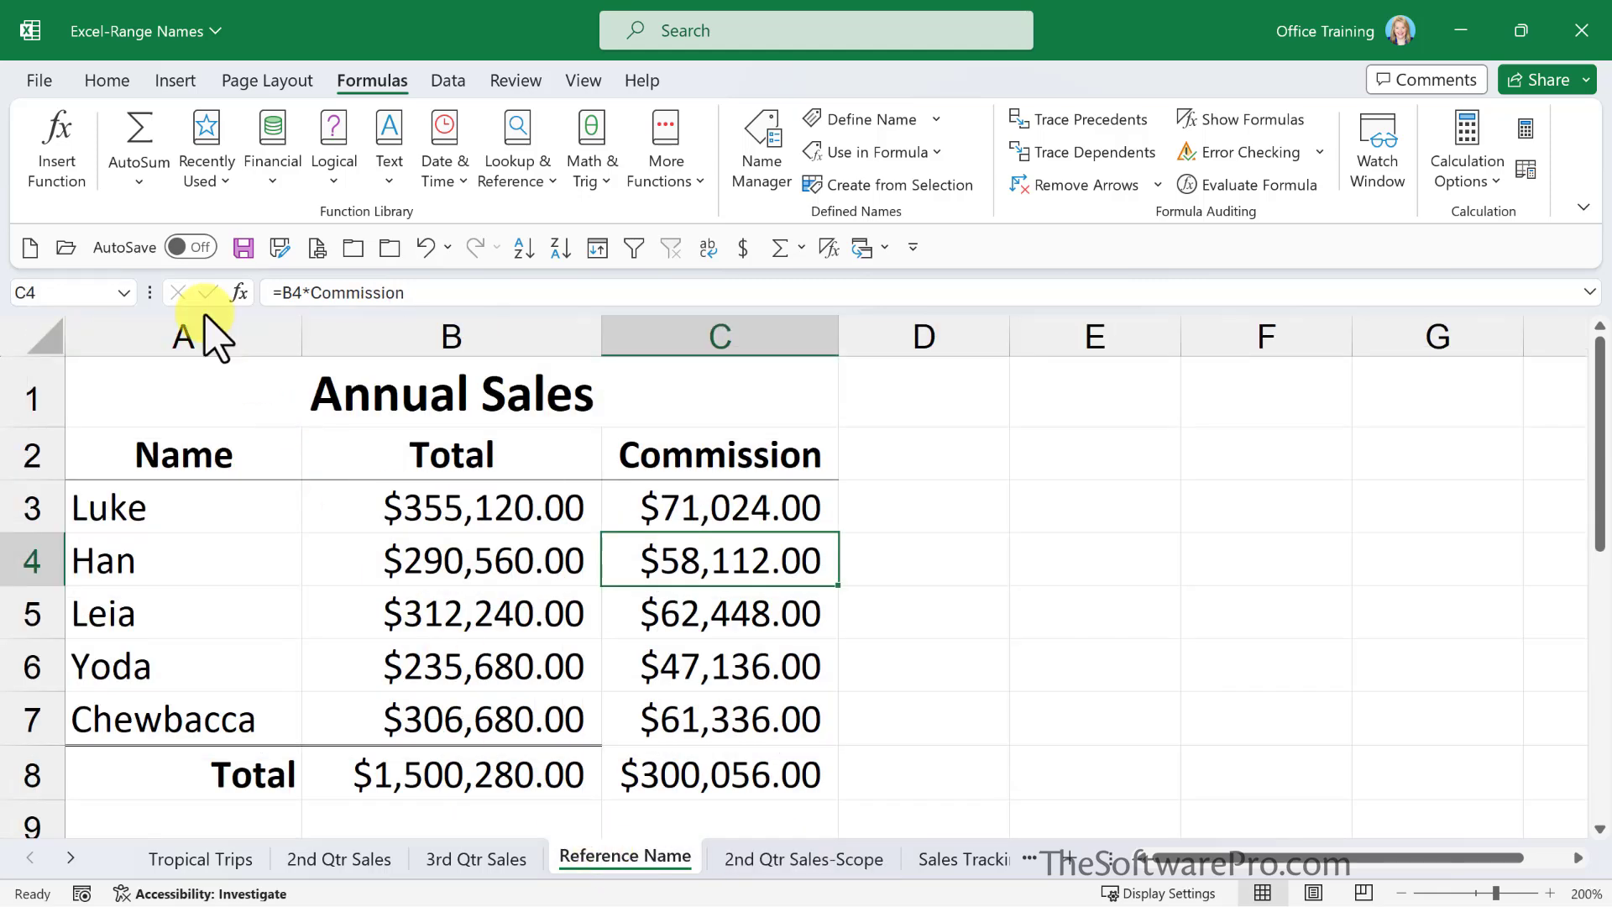
click(126, 293)
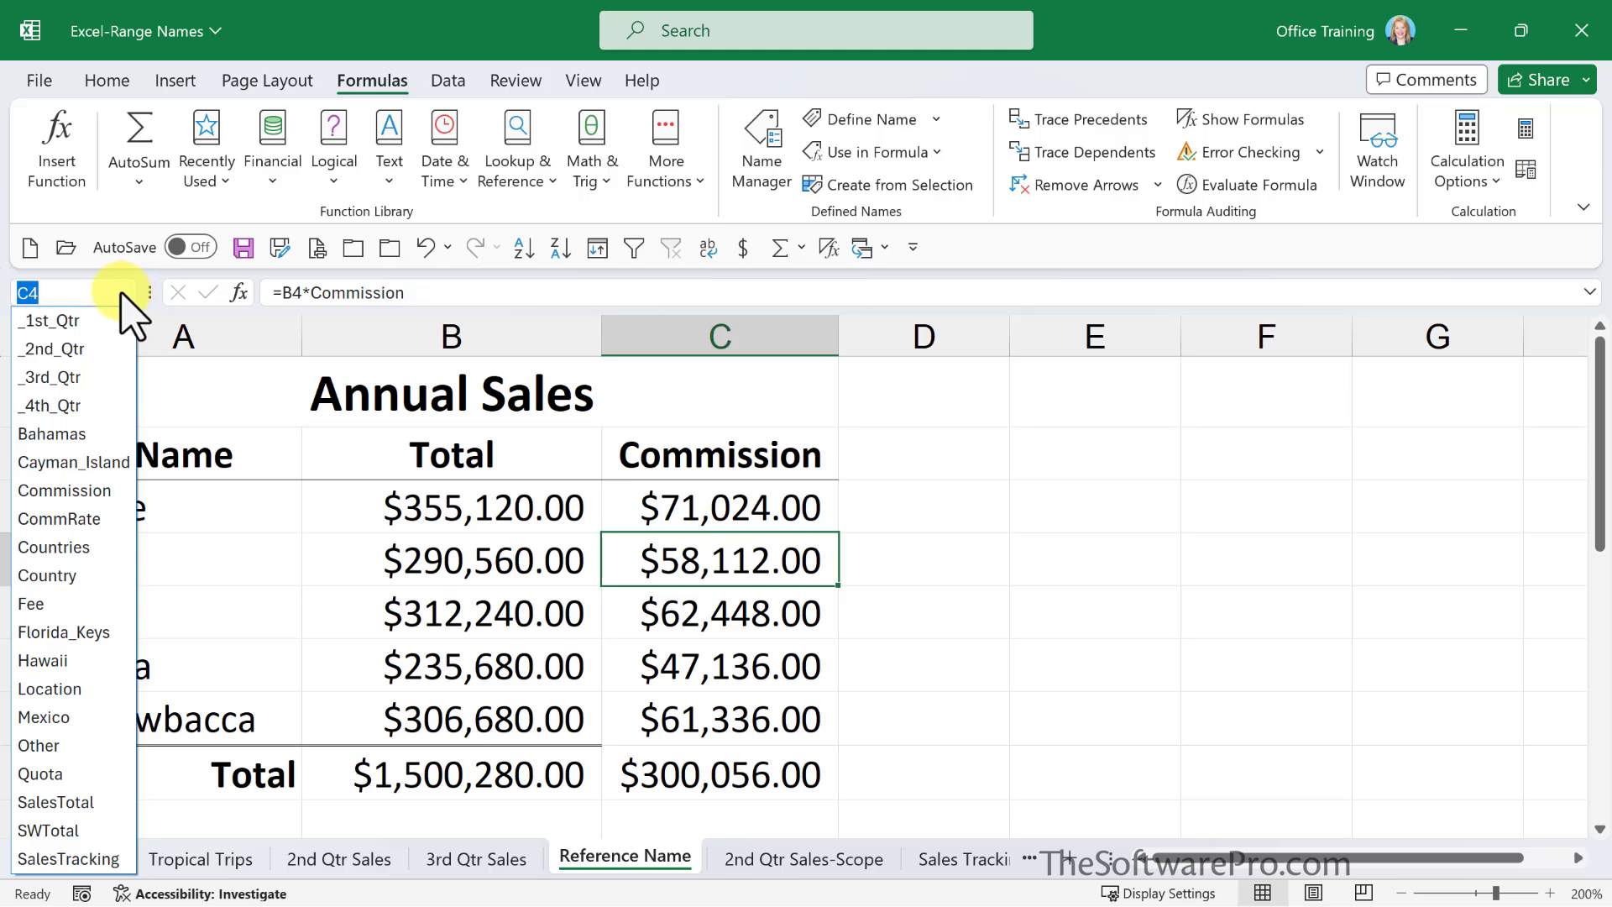
click(806, 859)
click(808, 859)
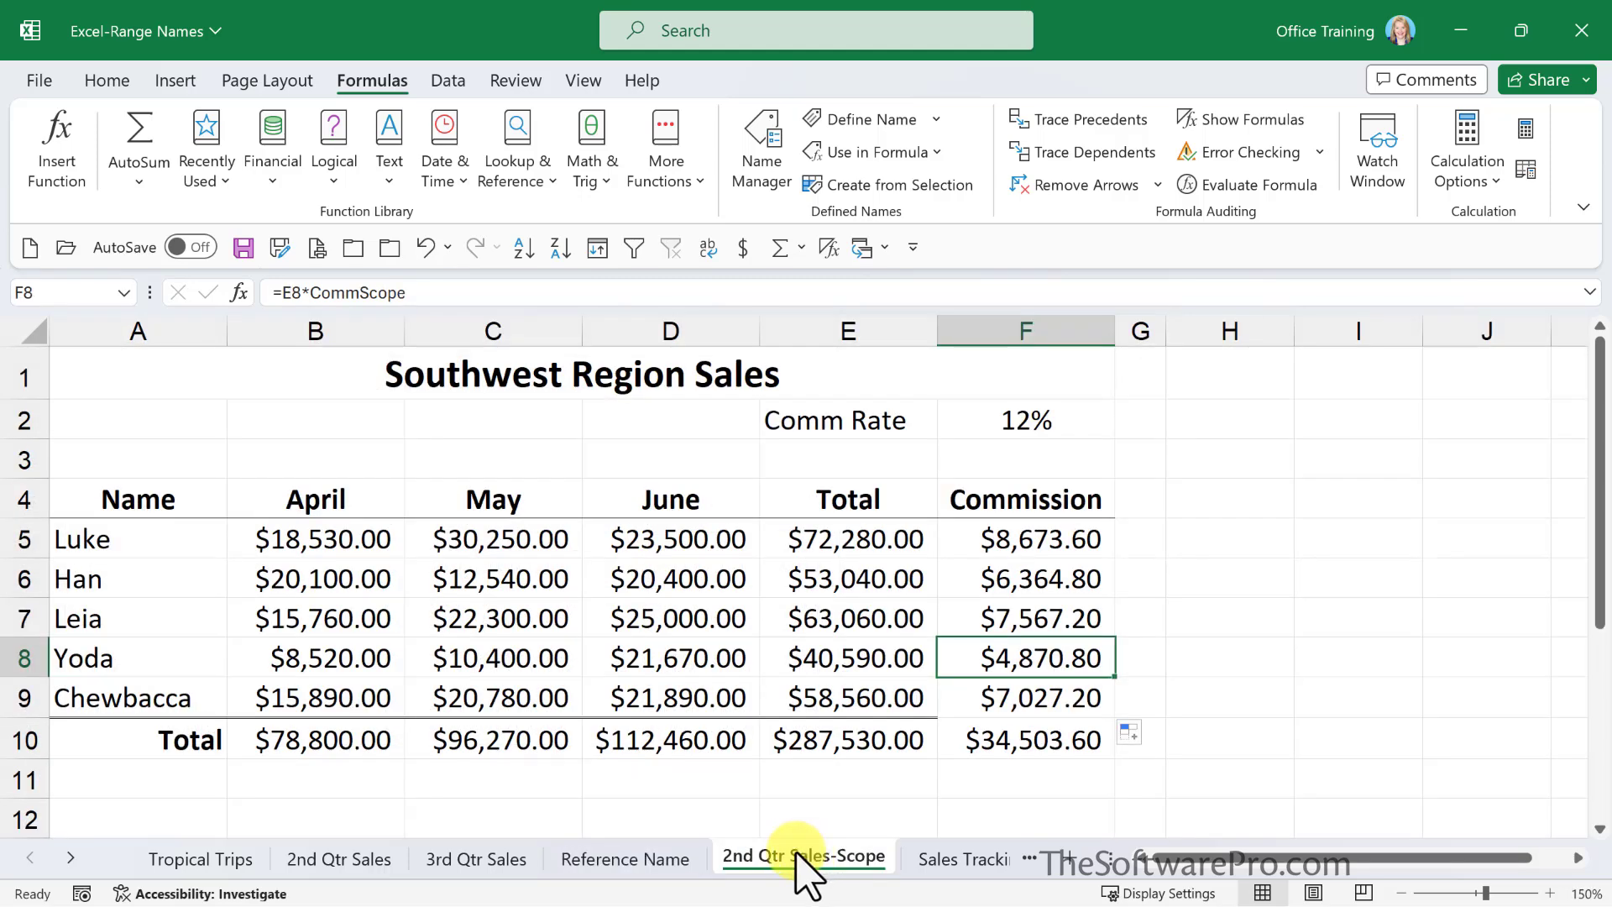
Duplicate the 2nd Qtr Sales-Scope sheet as 4th Qtr Sales-Scope, and open the Name Manager to review the names' scopes.
mouse_move(796, 855)
mouse_down()
mouse_move(928, 848)
mouse_move(929, 880)
mouse_up()
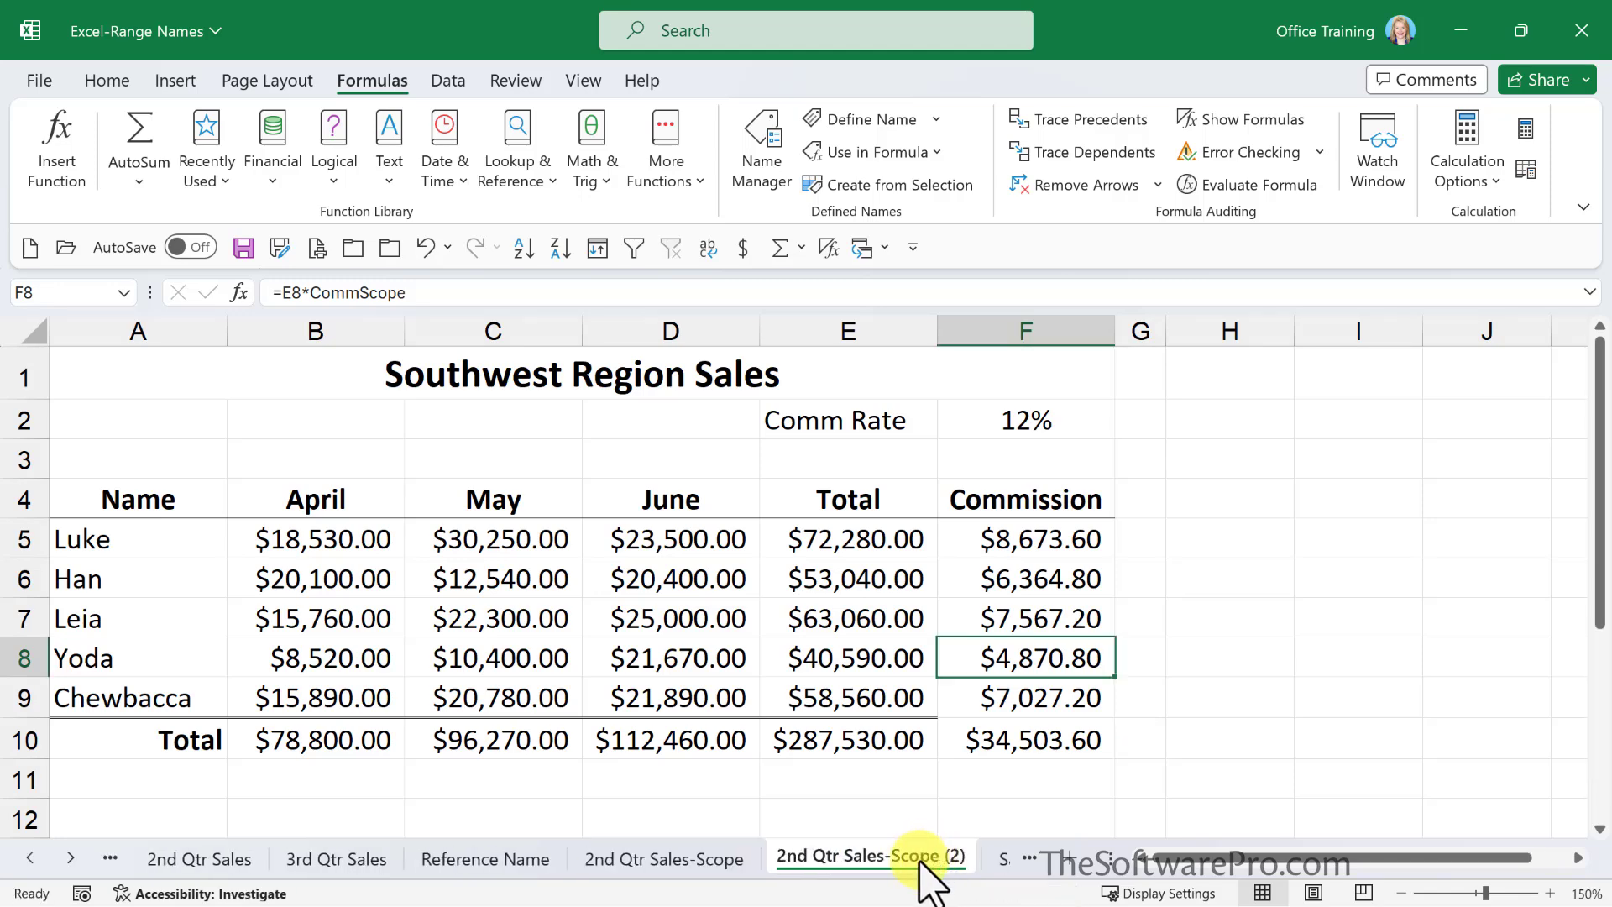
double_click(907, 857)
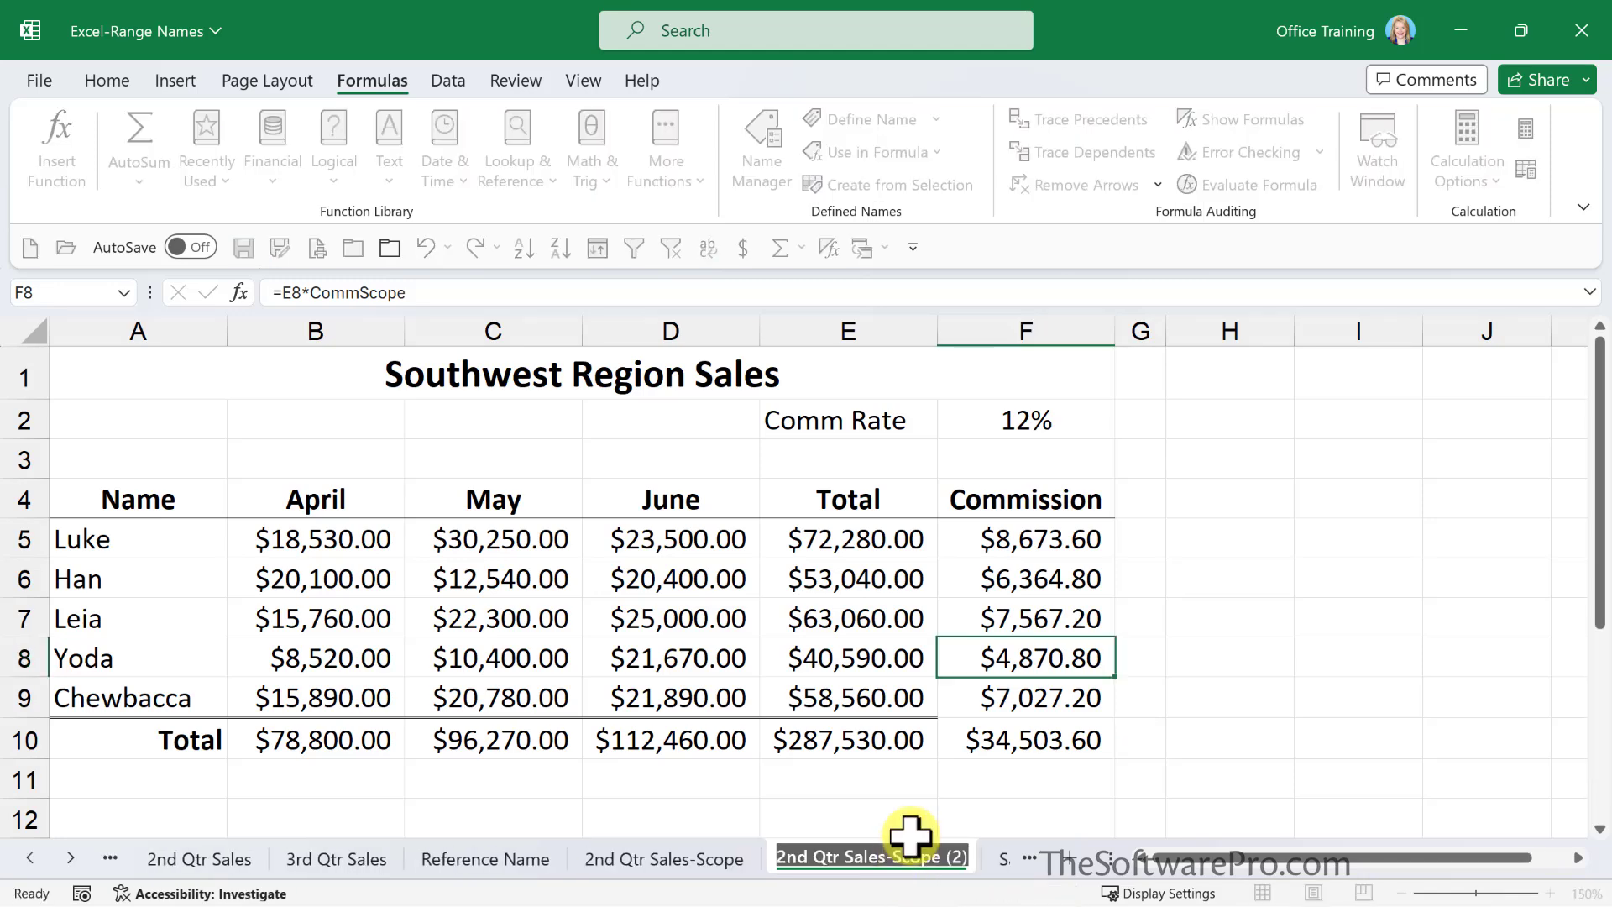
key(End)
key(BackSpace)
key(BackSpace)
key(Return)
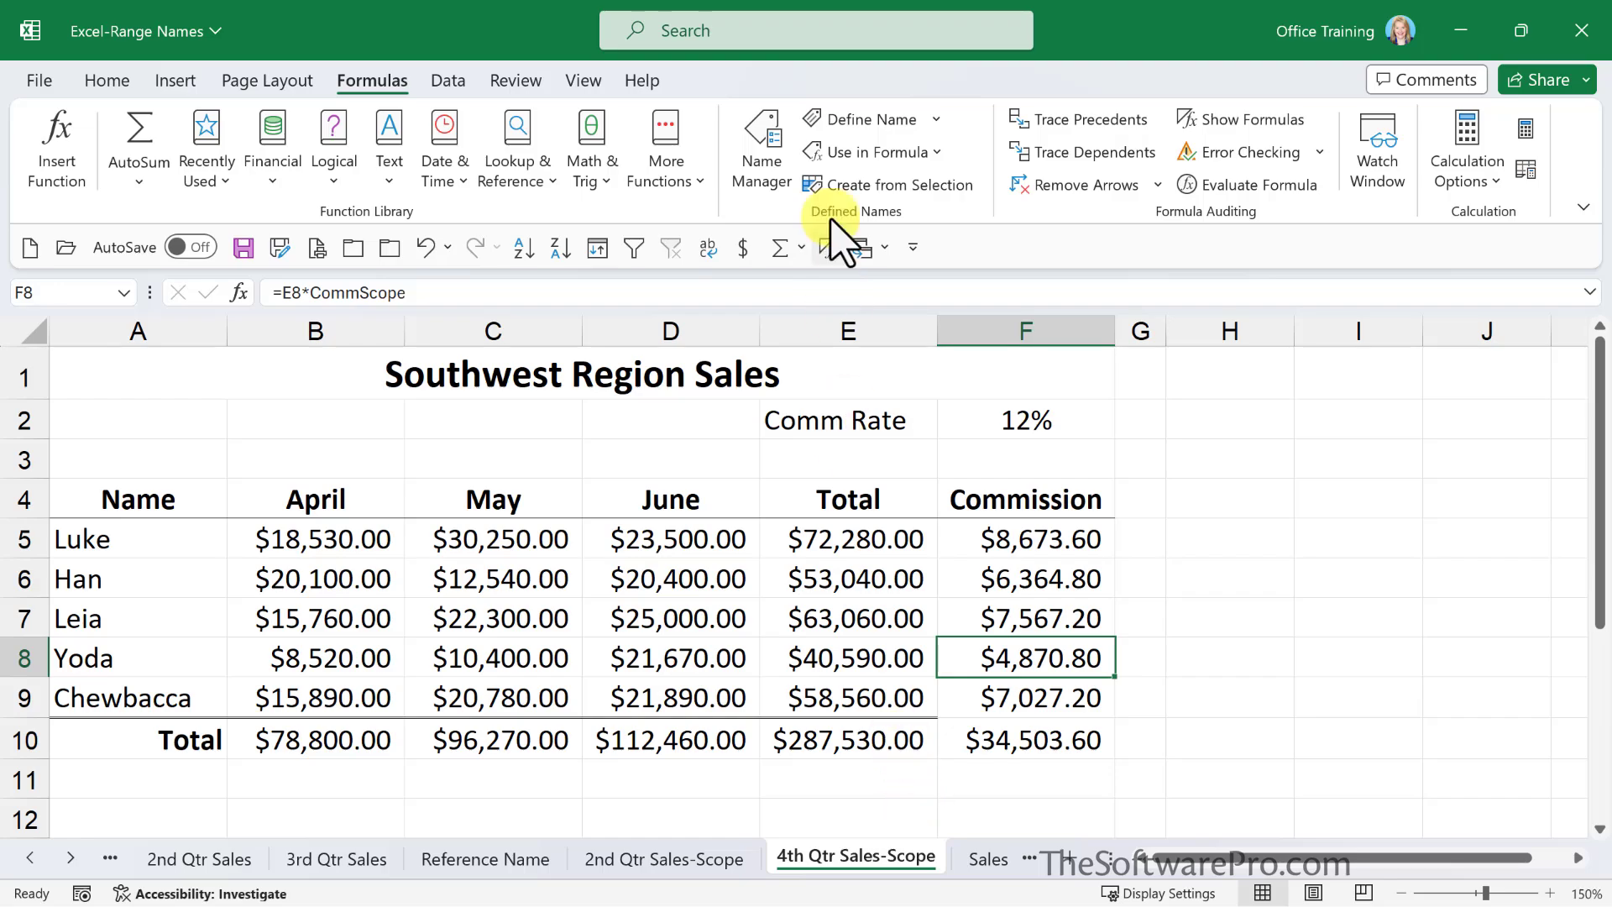
click(761, 150)
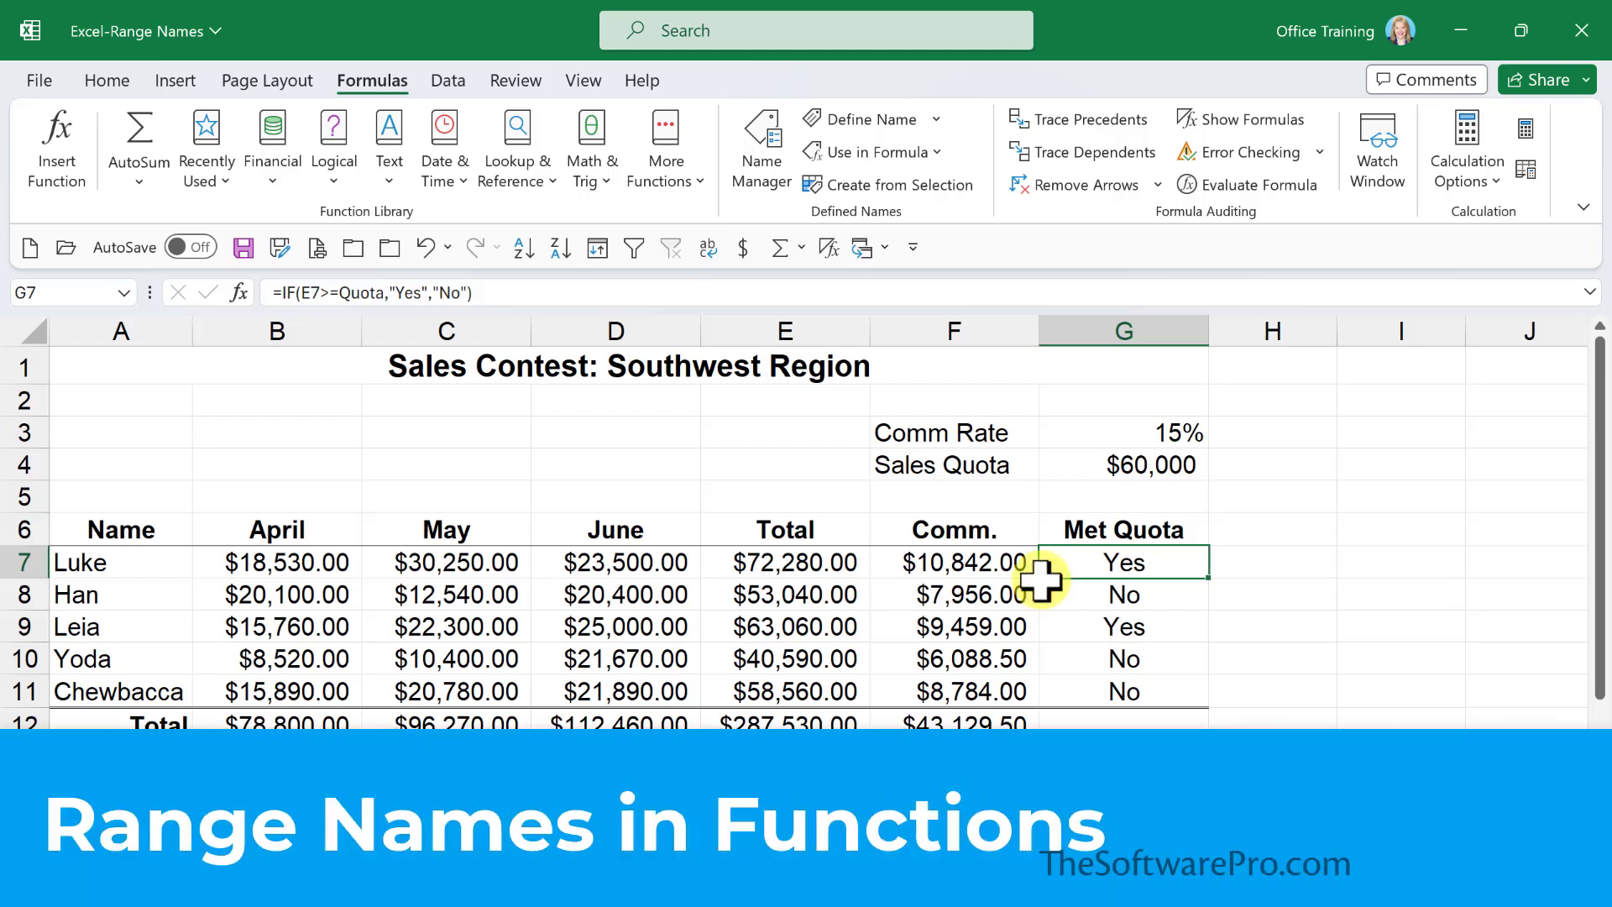
Check the range names of G3 and G4 on the Quota sheet, and inspect the Met Quota IF formula in G7.
click(1169, 435)
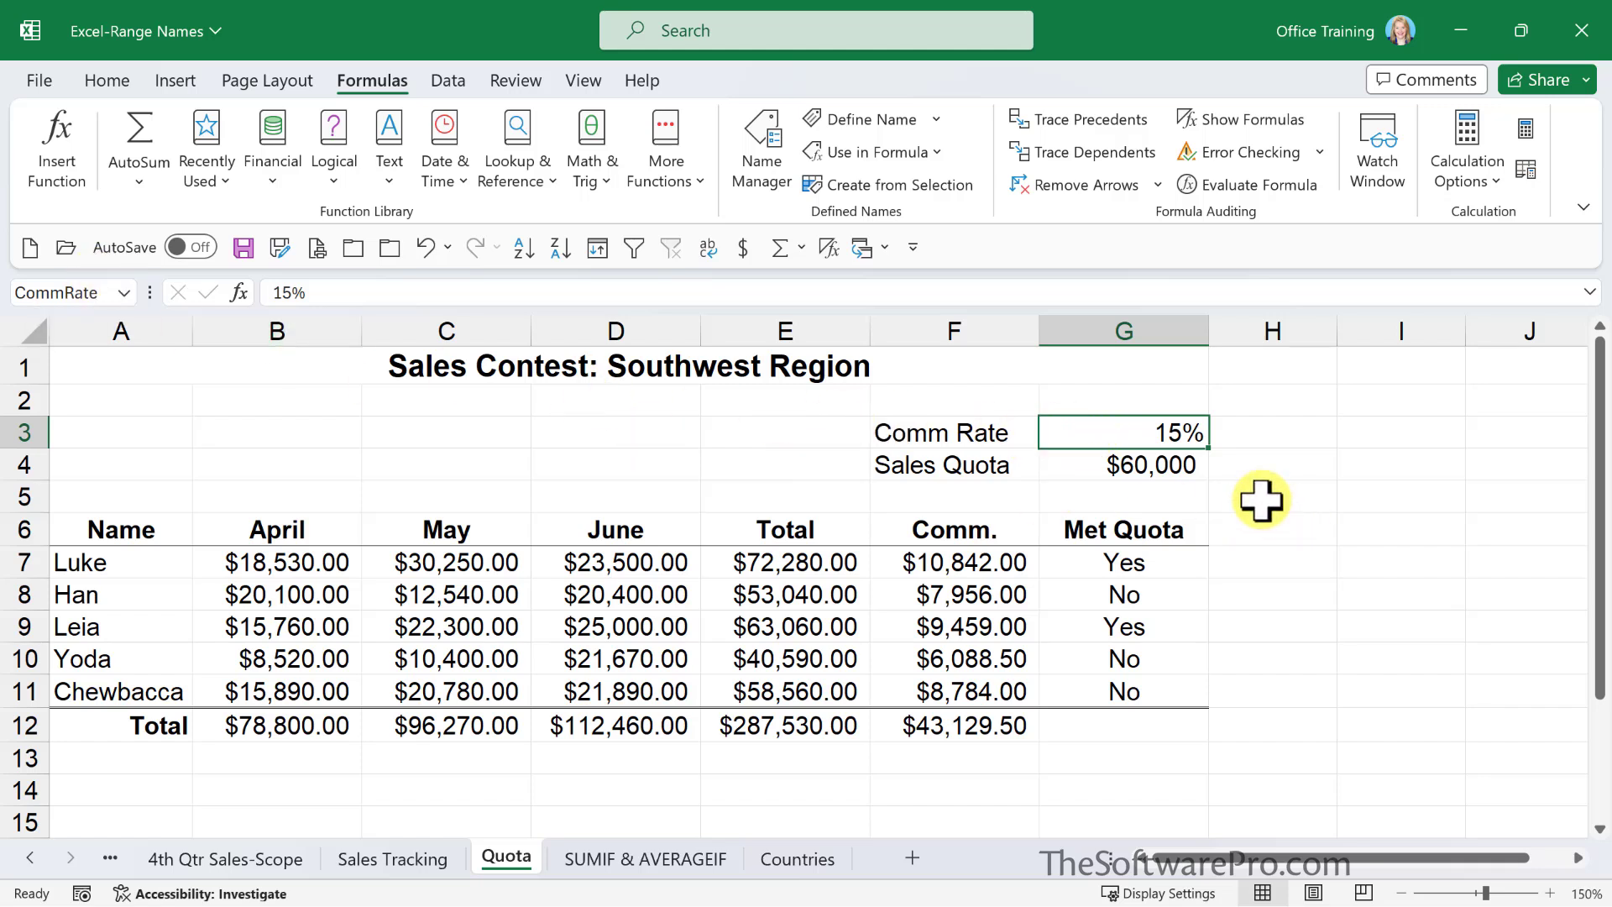
click(1121, 461)
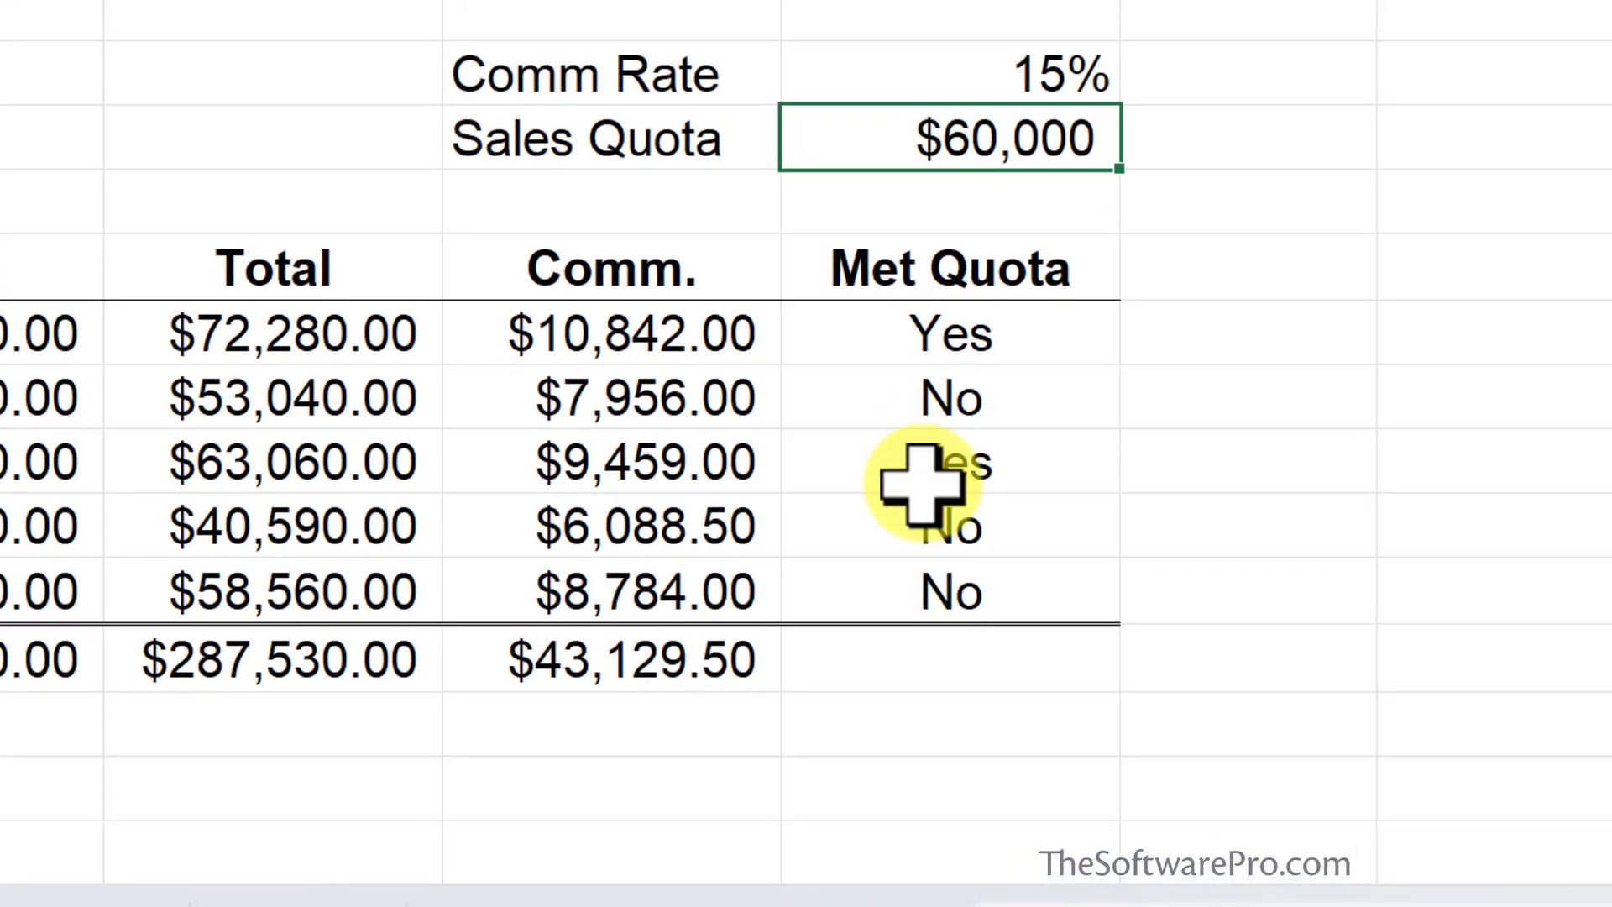
double_click(1103, 565)
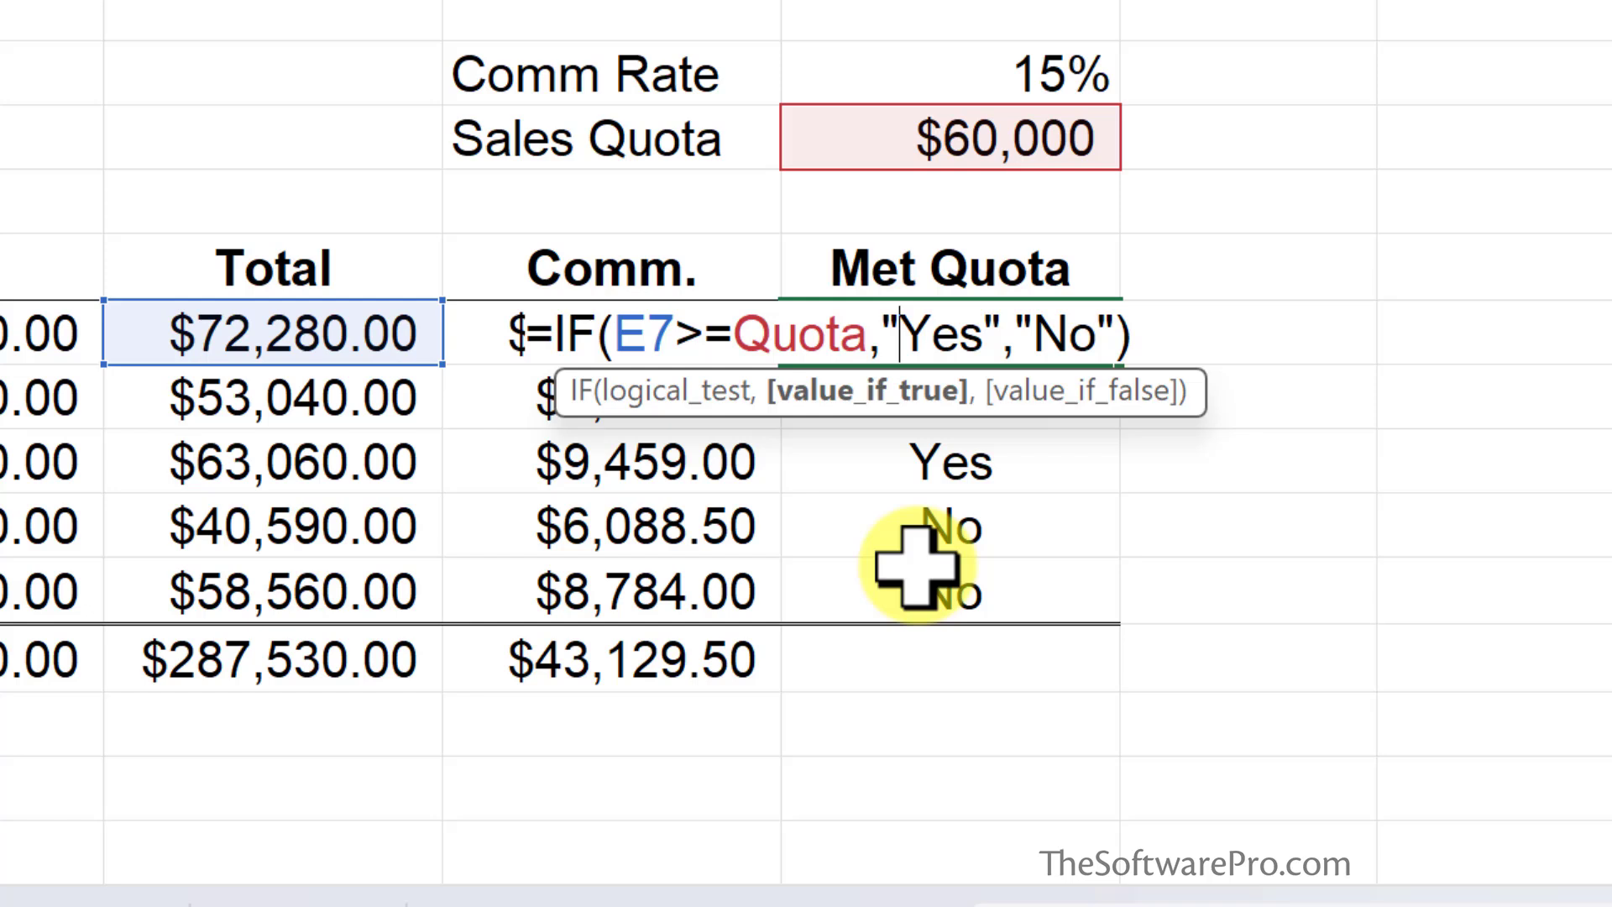
key(ctrl+Return)
Inspect the commission formula in F7 on the Quota sheet and leave the cell without editing it.
key(Left)
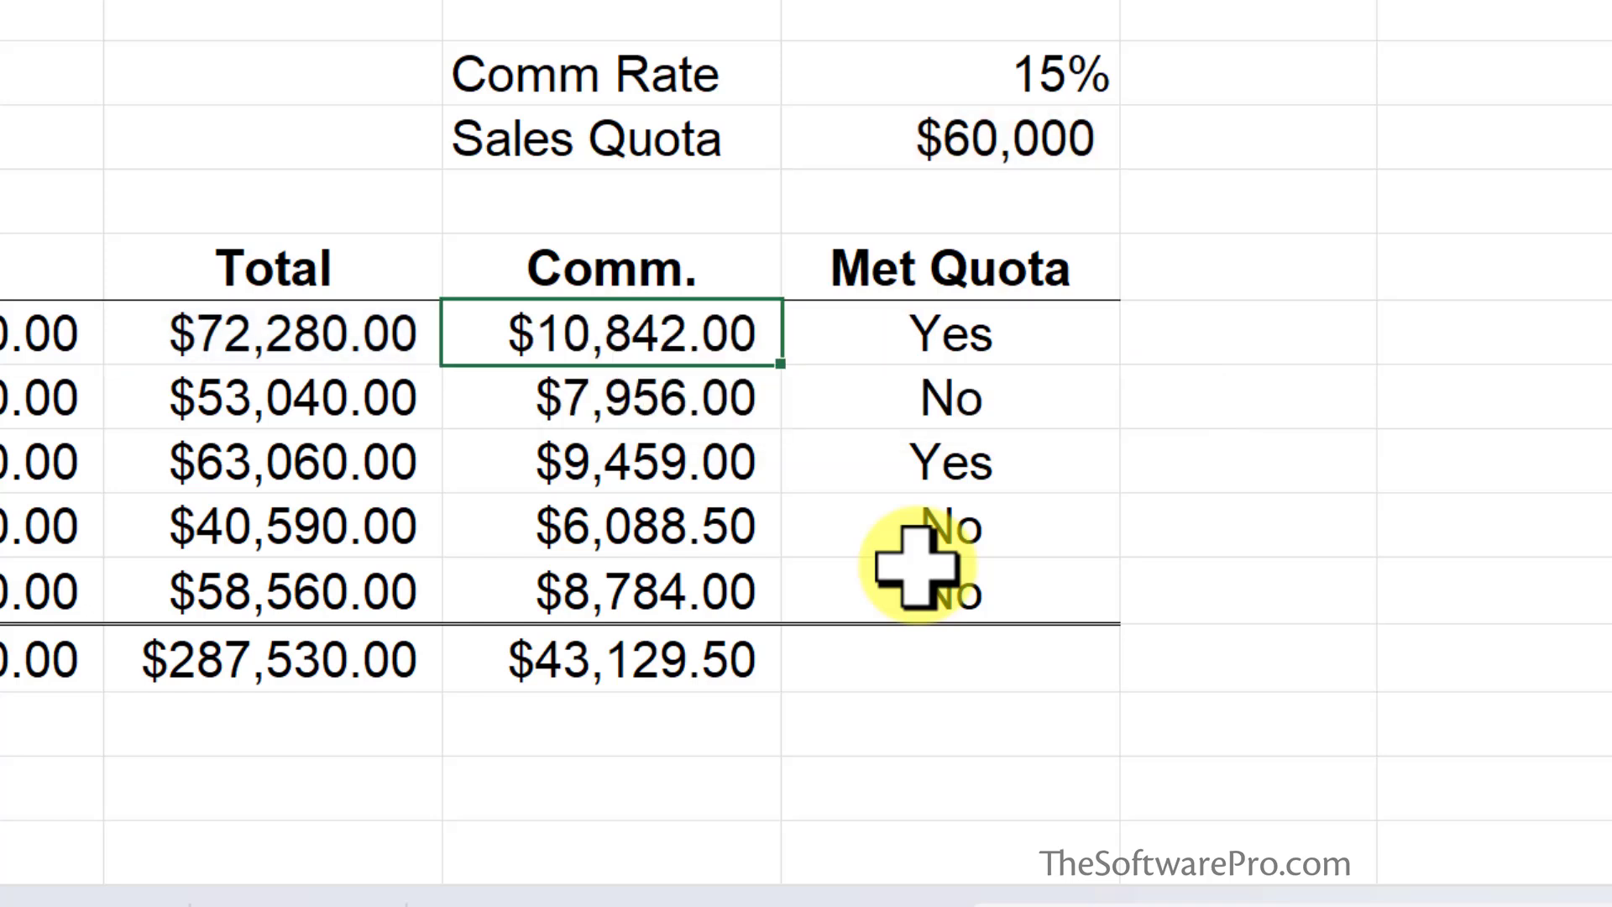
key(F2)
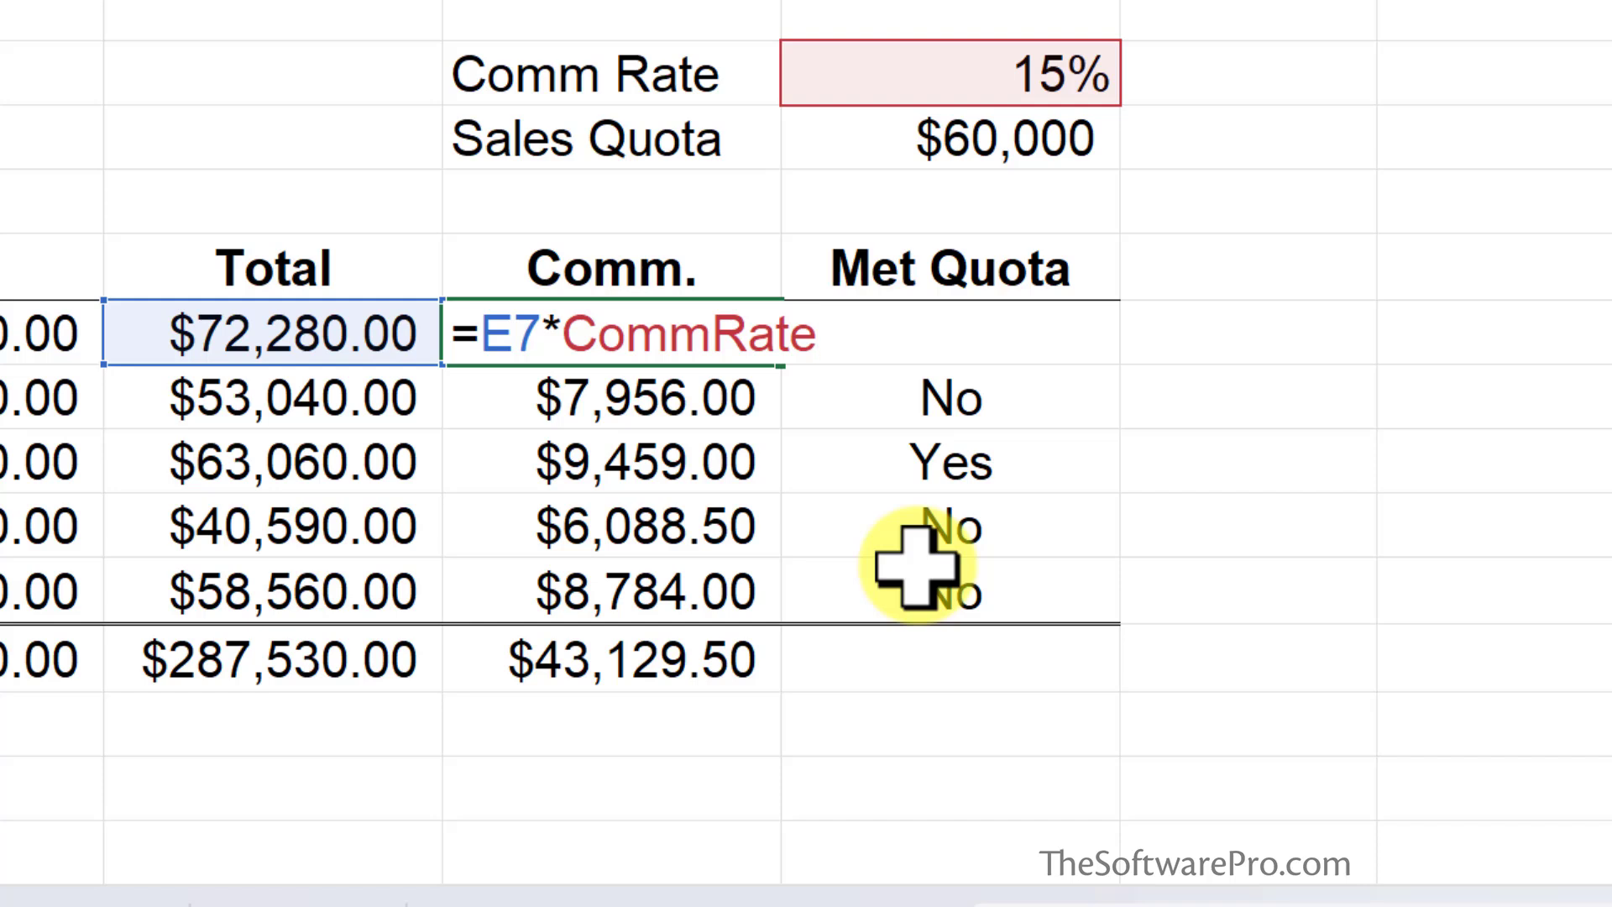
key(Escape)
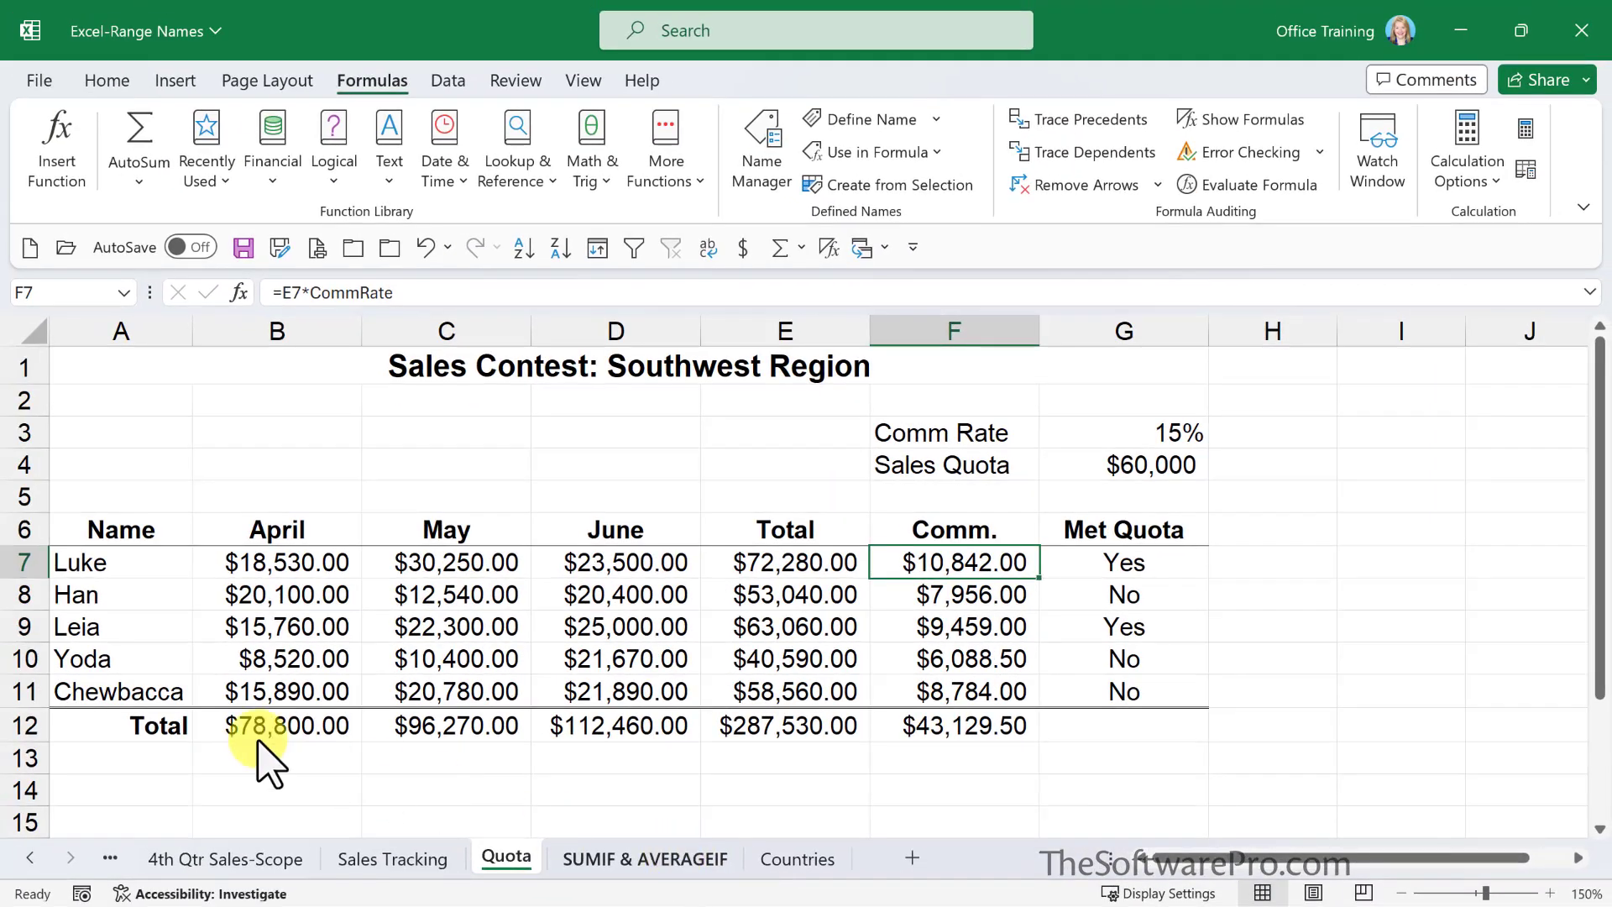
Examine how the total in C22 and the average in C23 use named ranges on the SUMIF & AVERAGEIF sheet.
key(ctrl+Page_Down)
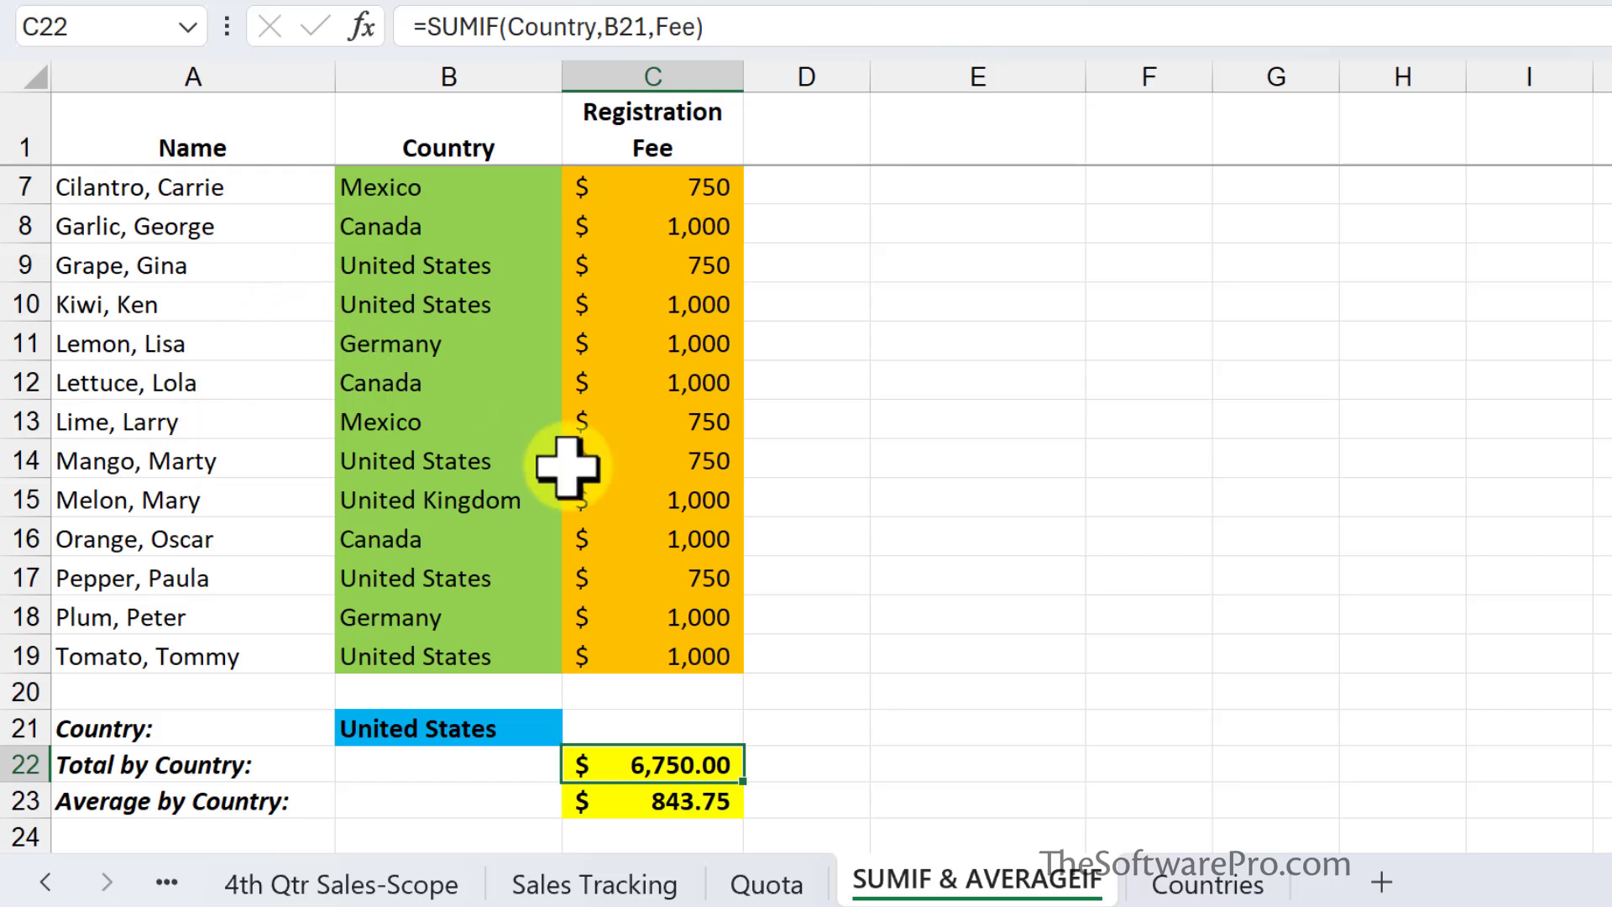
double_click(684, 760)
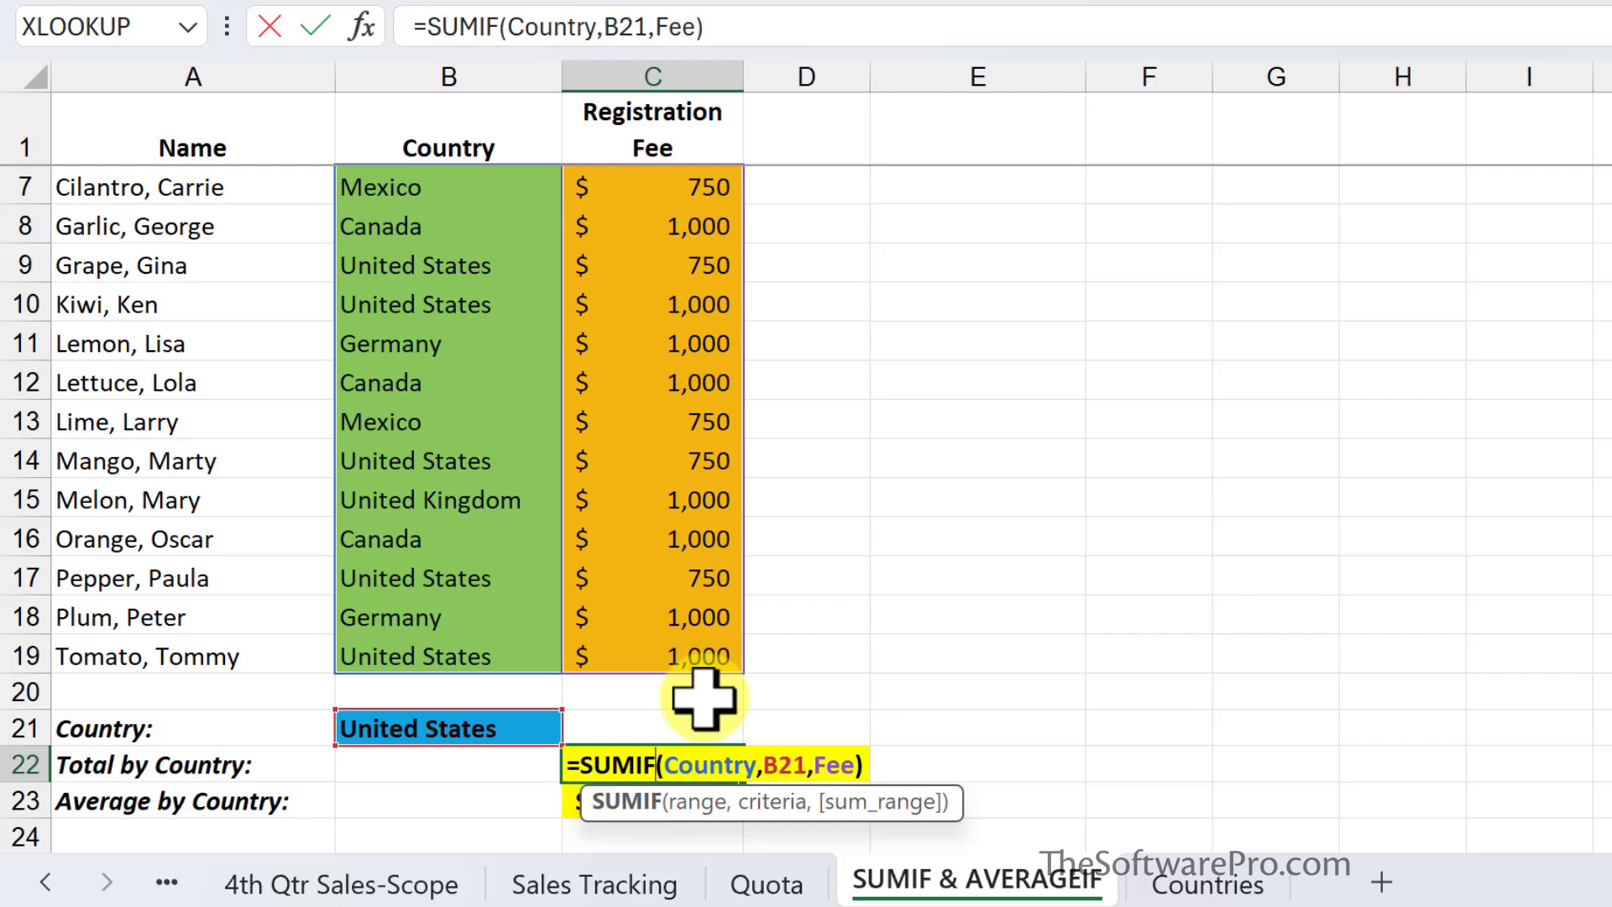
key(Return)
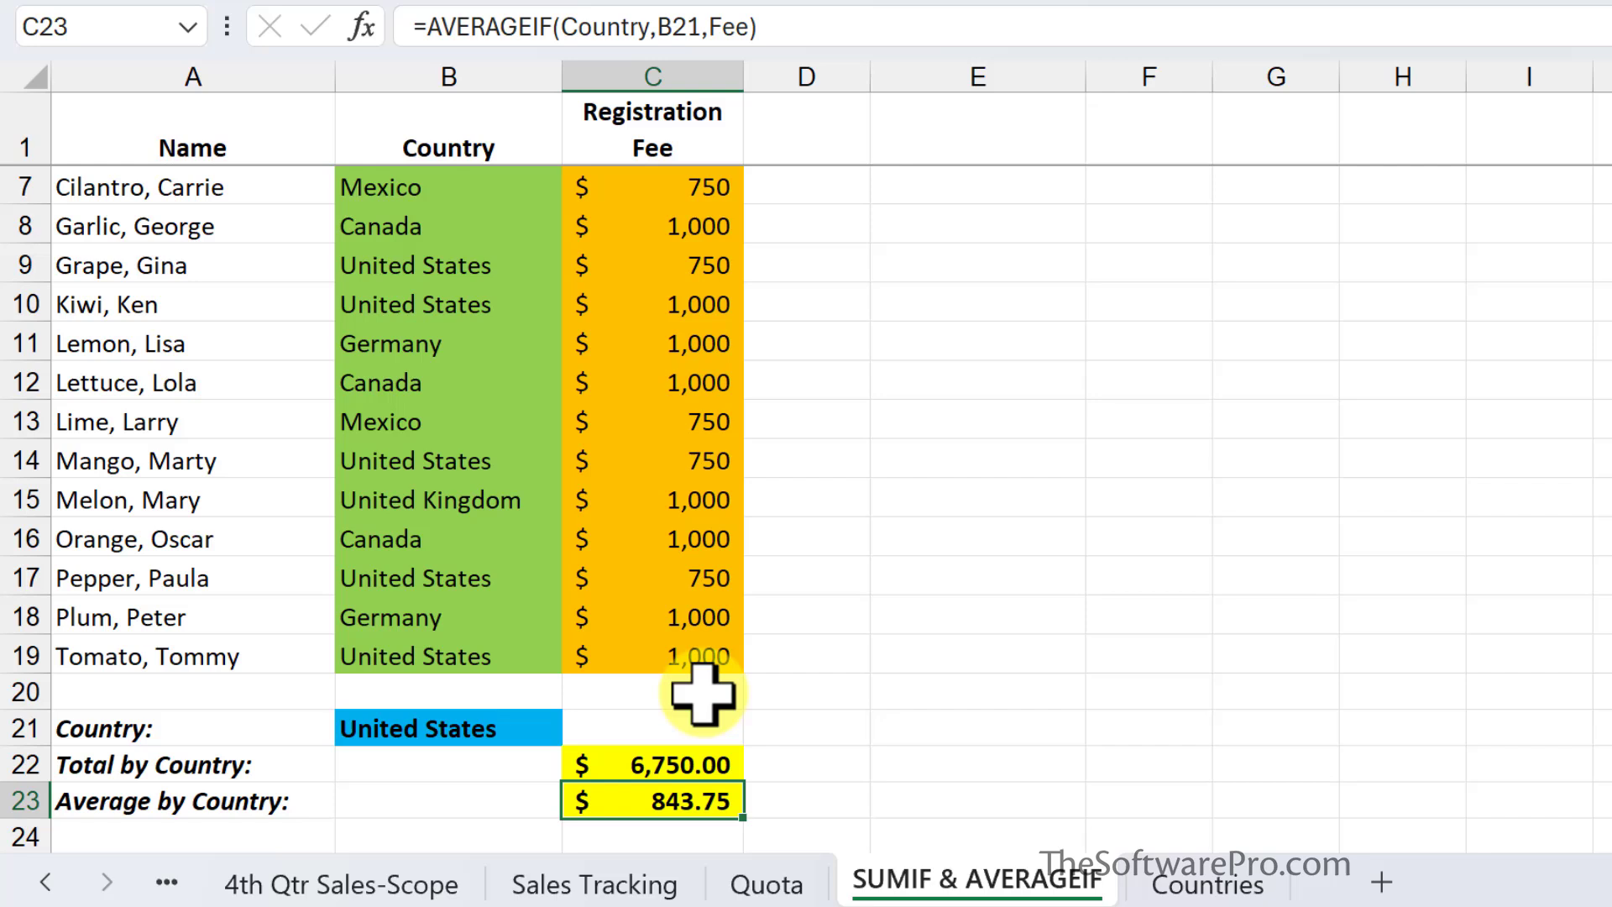
Set the country criterion in B21 to Canada for the total and average by country.
click(544, 727)
click(578, 727)
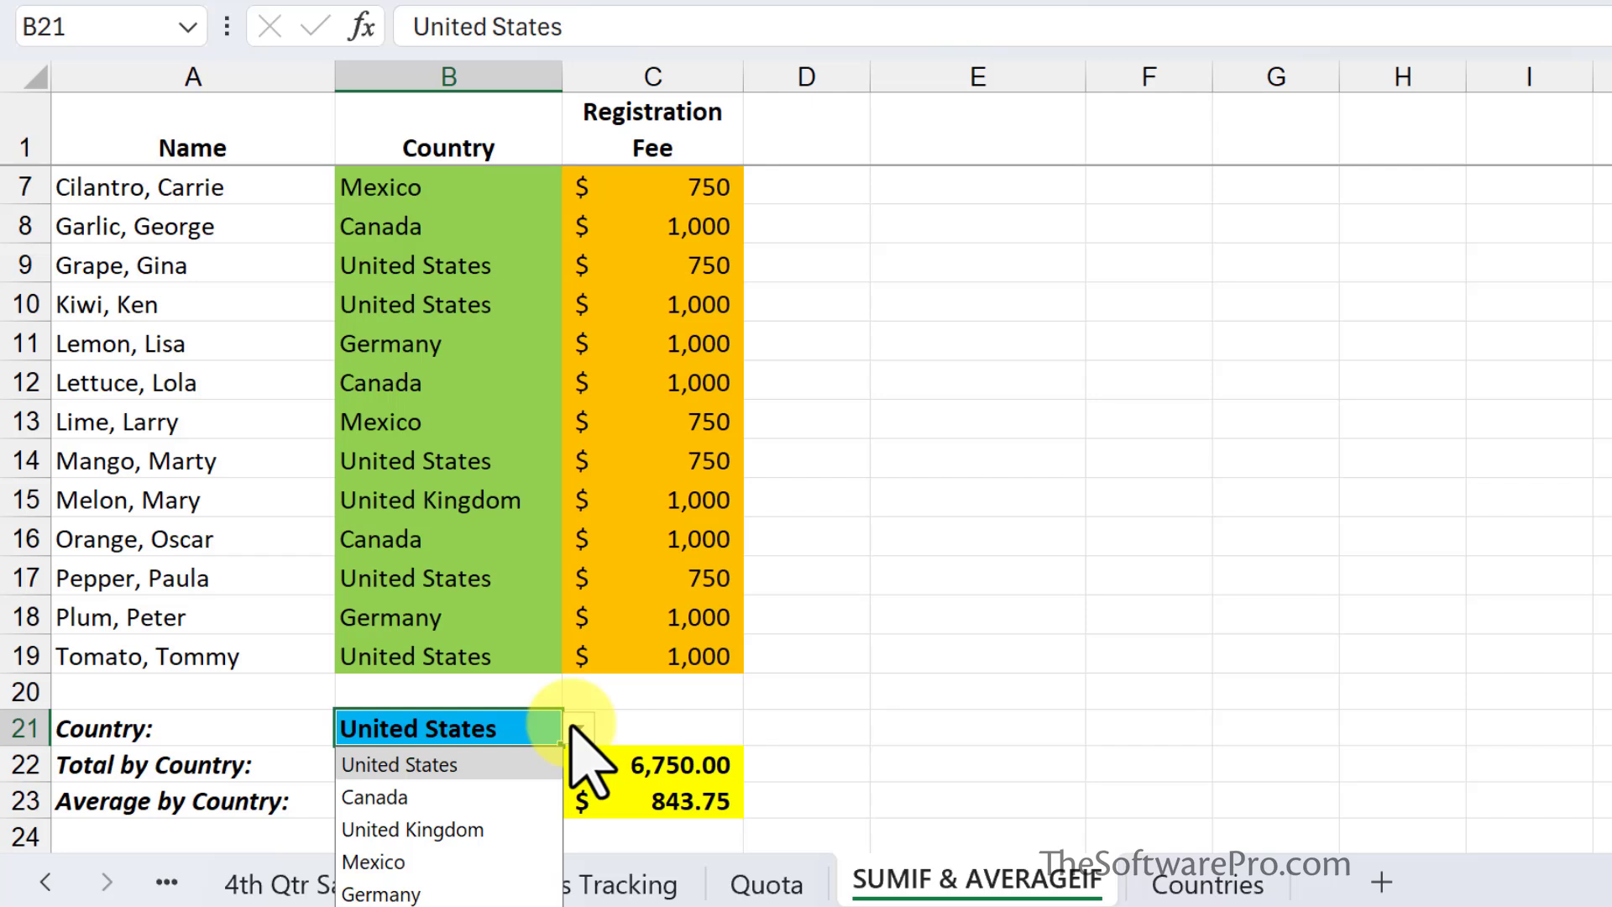
click(511, 797)
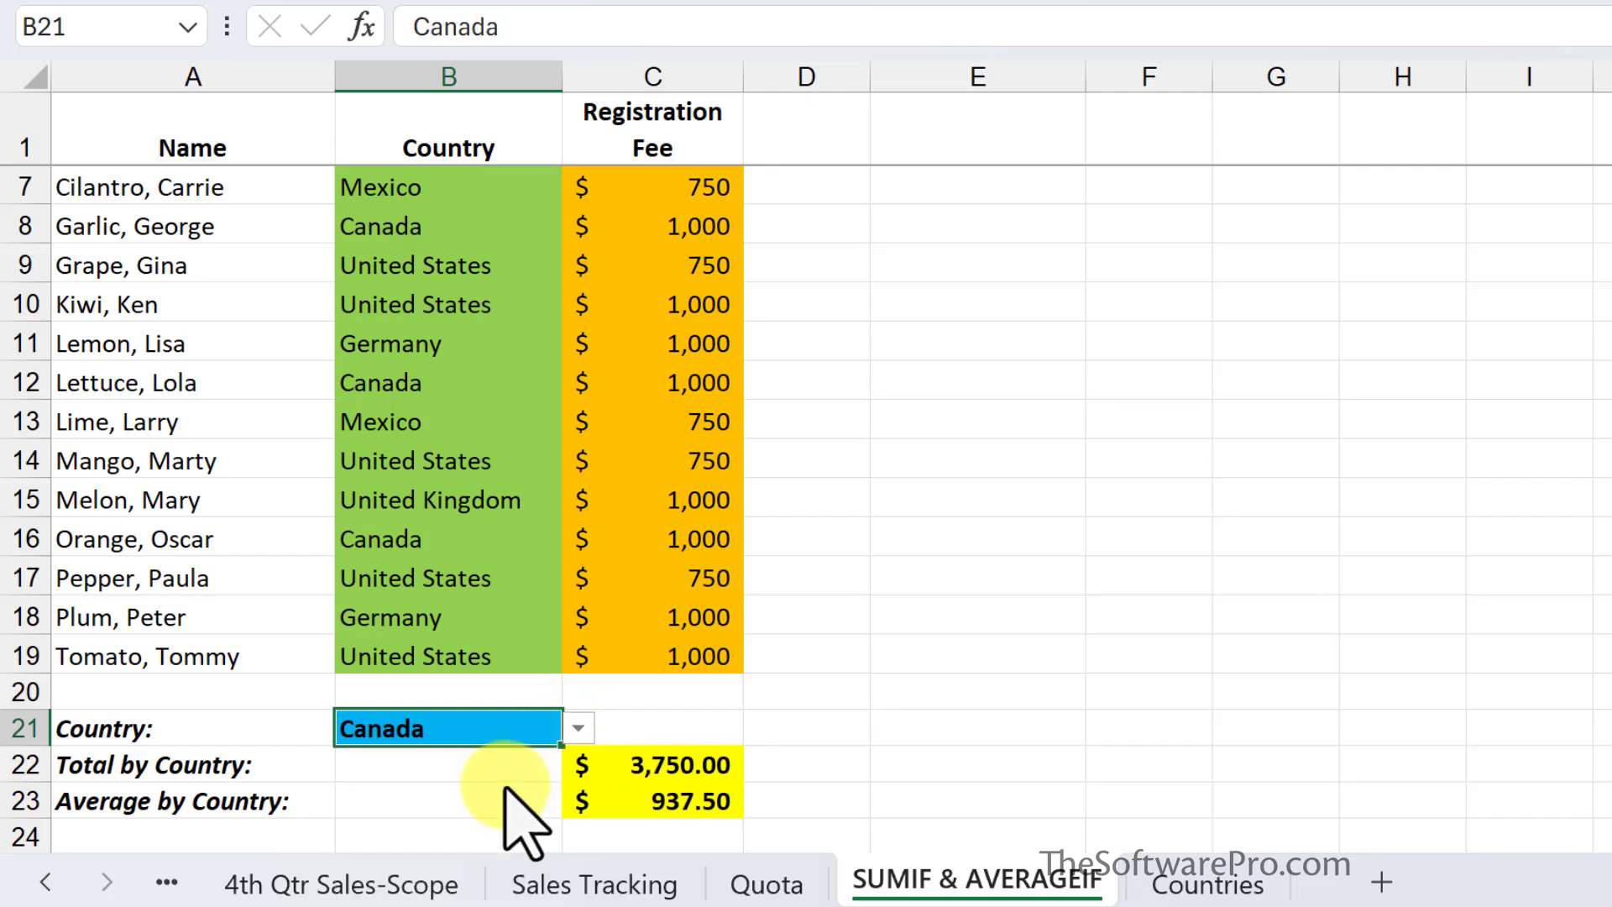